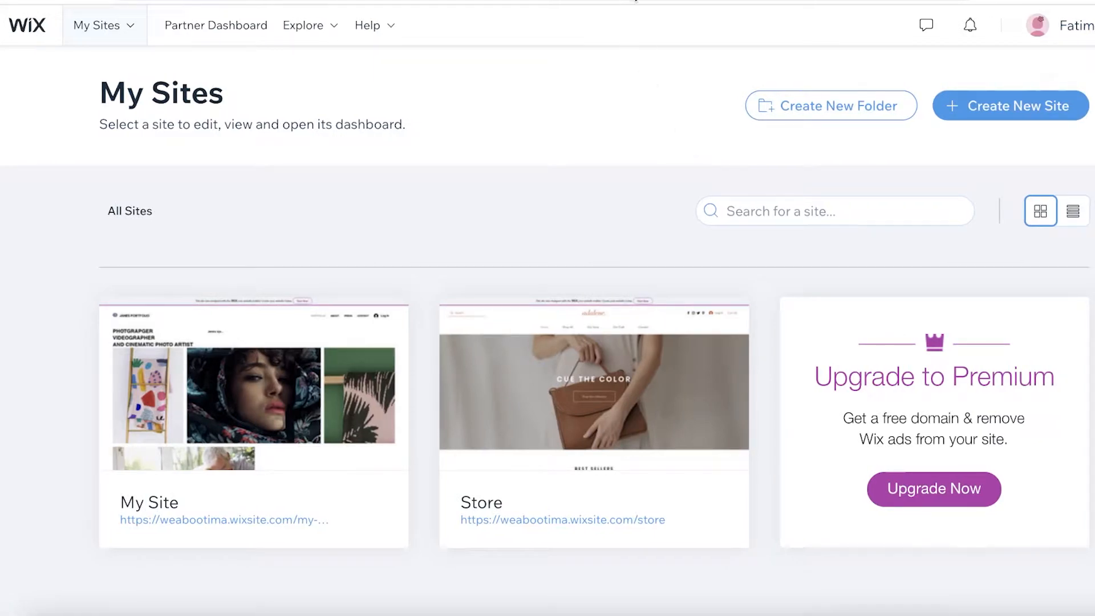
Step: Create a new site on the Wix platform and set the website type to Online Store
left_click(1017, 117)
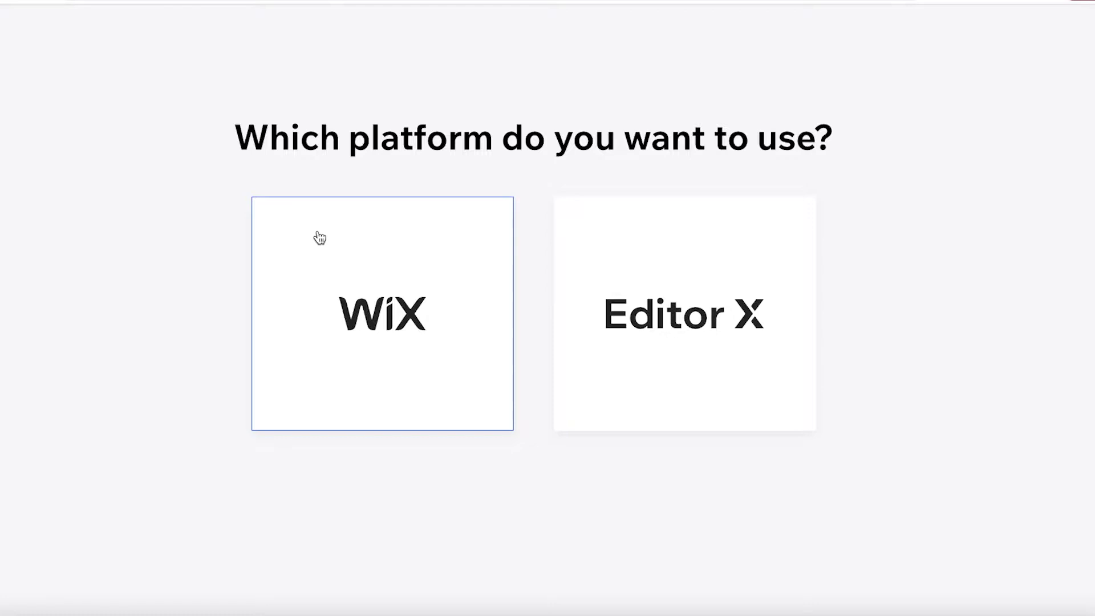
left_click(330, 281)
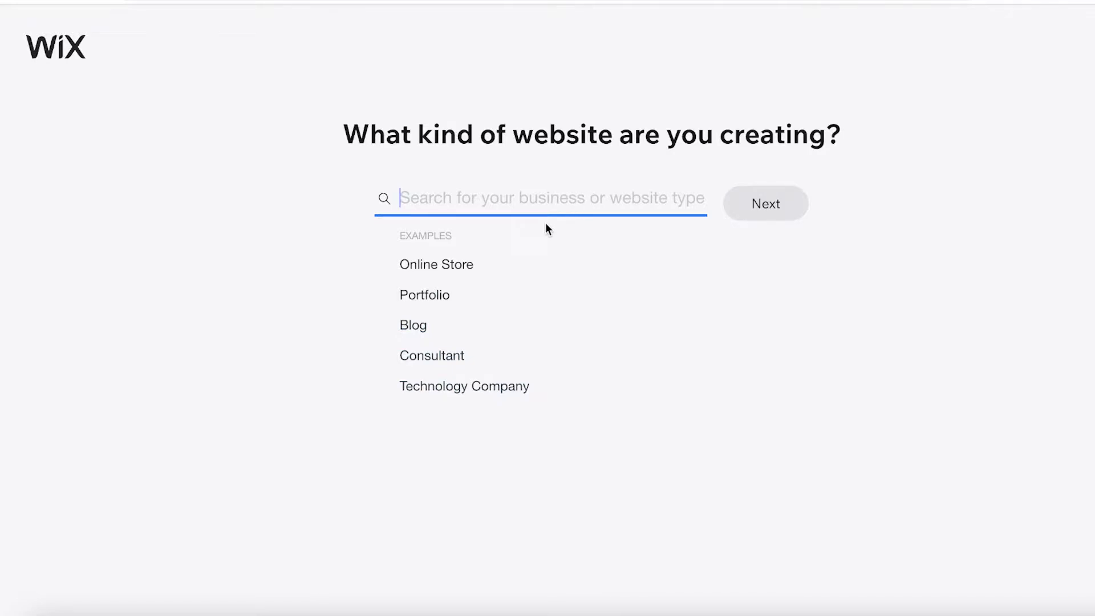
left_click(459, 265)
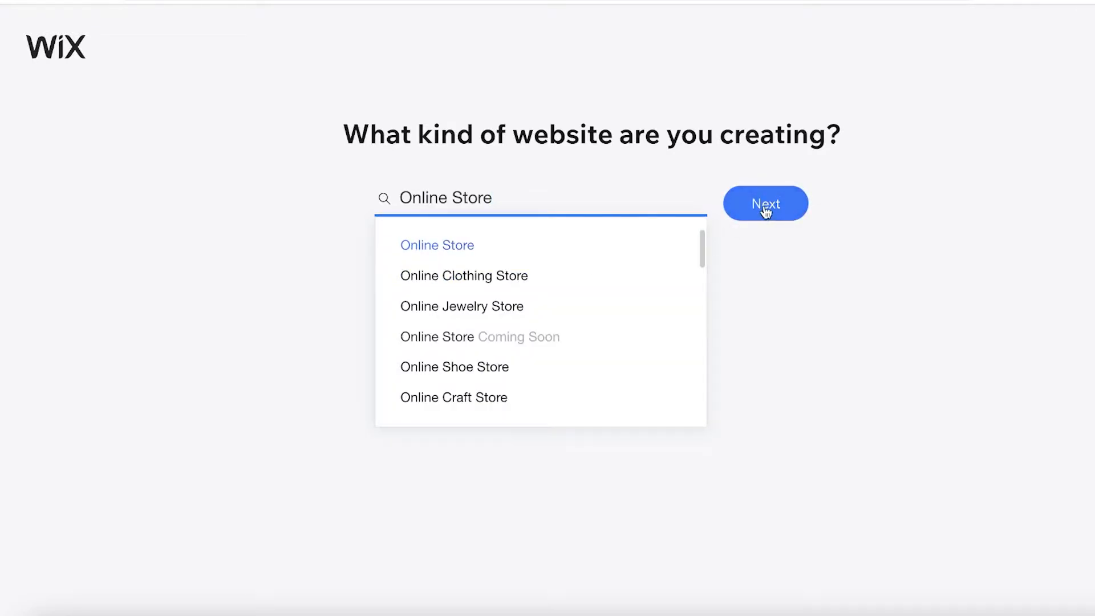
key("Return")
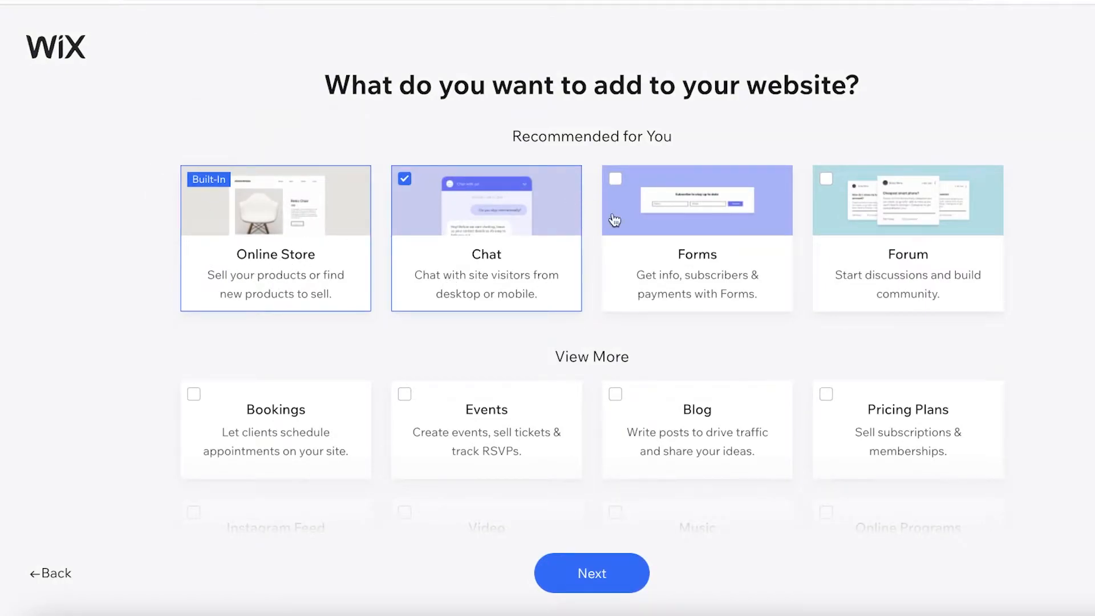
Step: Keep the preselected Online Store and Chat features and choose to create the website with the Editor from a template
scroll(604, 205, "down", 5)
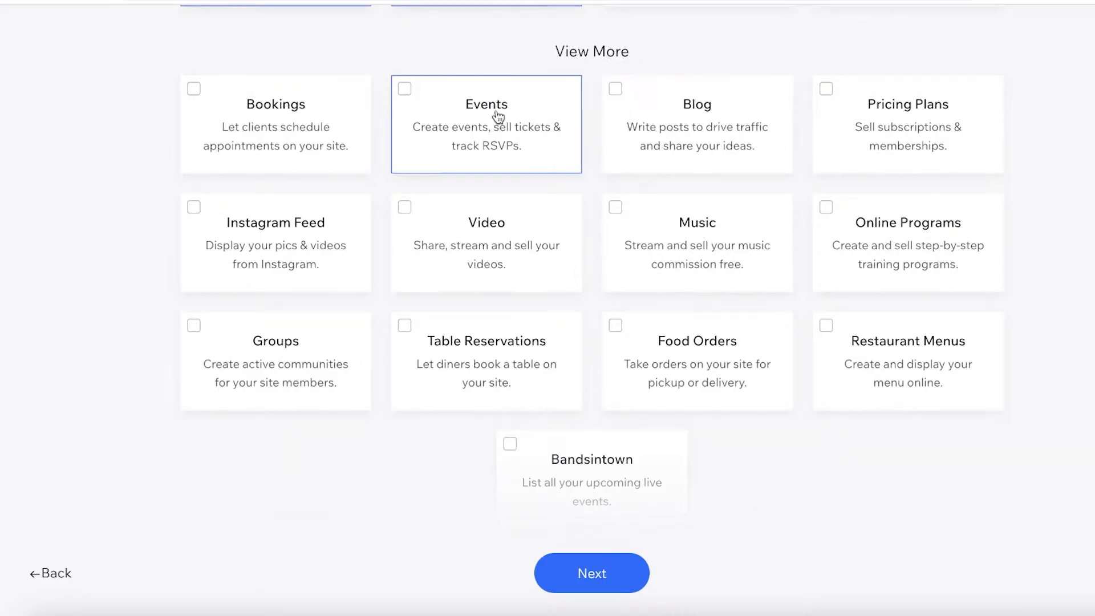
scroll(686, 292, "down", 1)
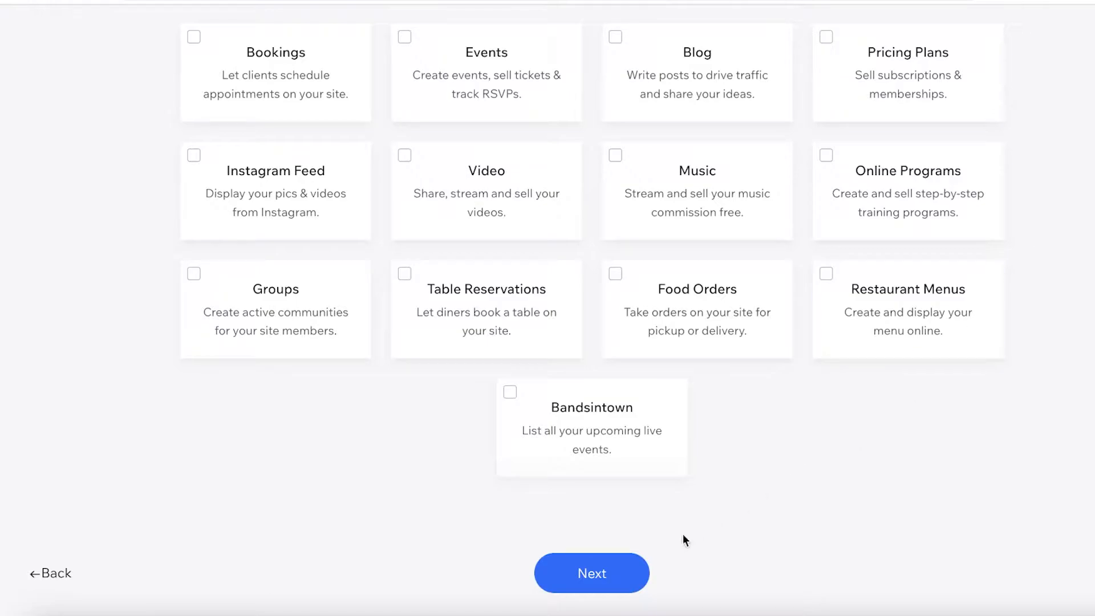
left_click(619, 580)
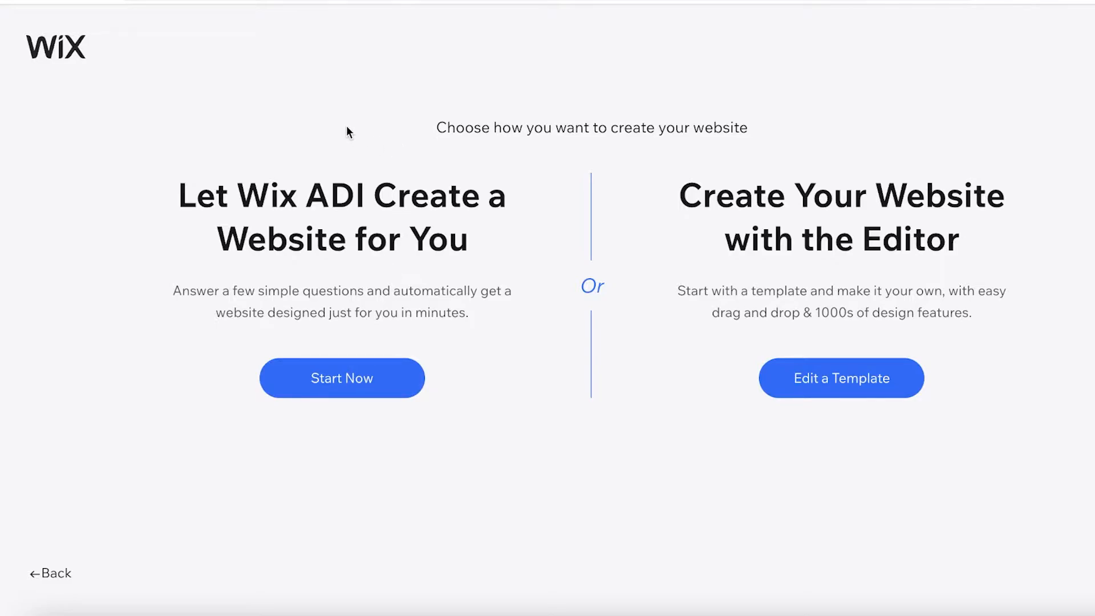
scroll(356, 165, "down", 1)
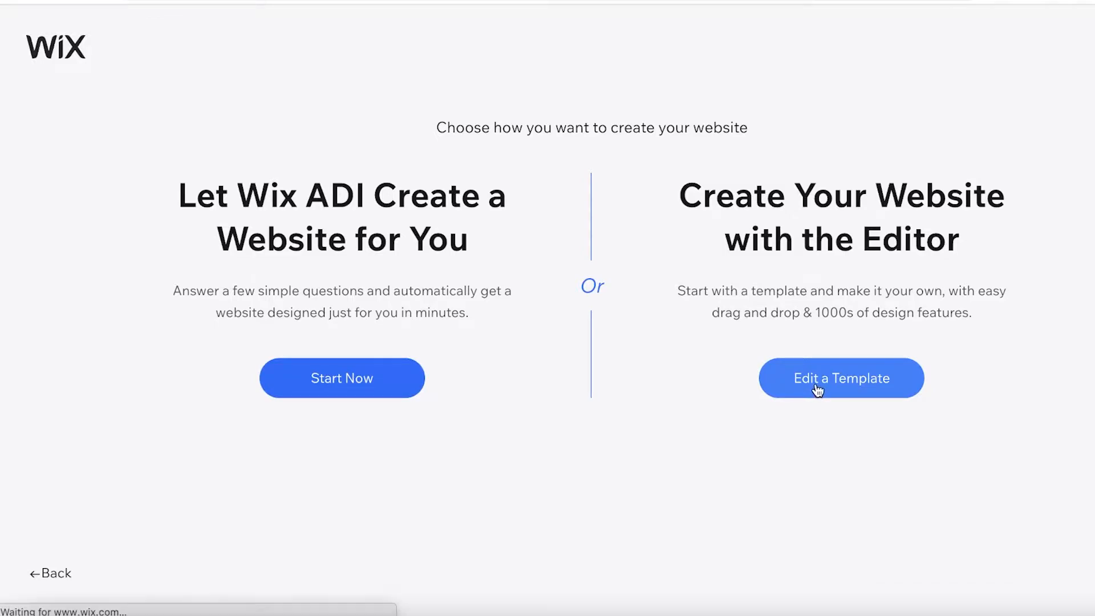
left_click(819, 394)
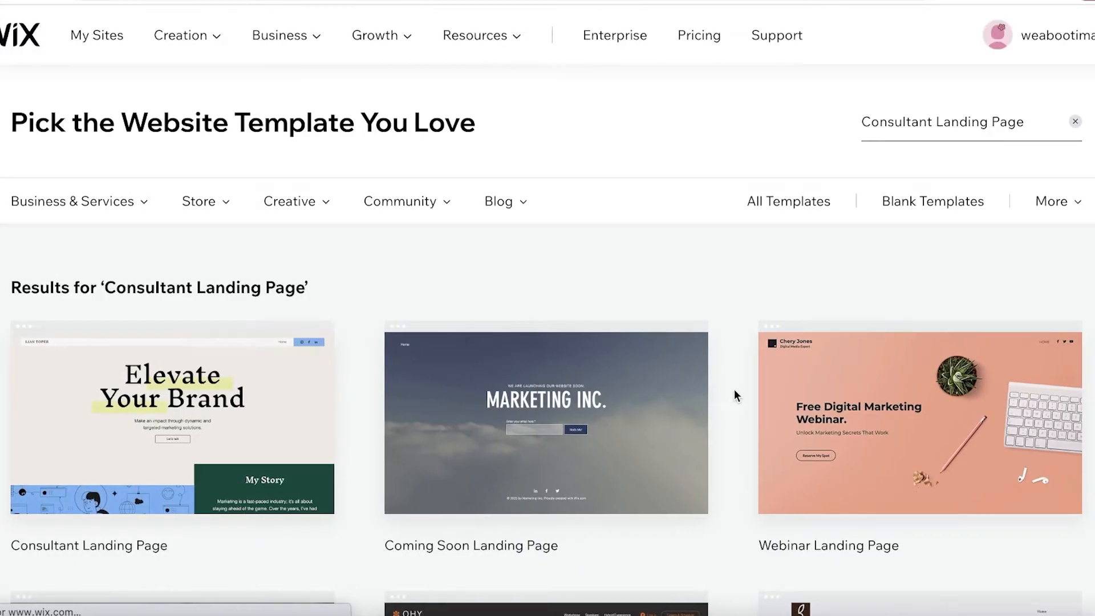
Step: Look through the template results for Consultant Landing Page to compare the available designs
scroll(736, 394, "down", 4)
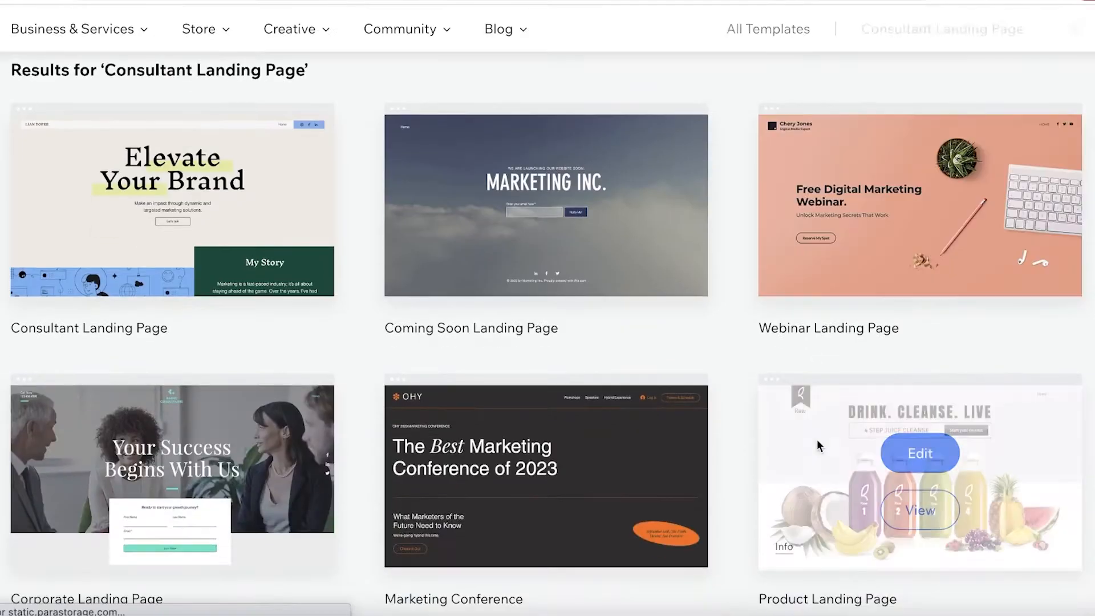
scroll(921, 530, "up", 4)
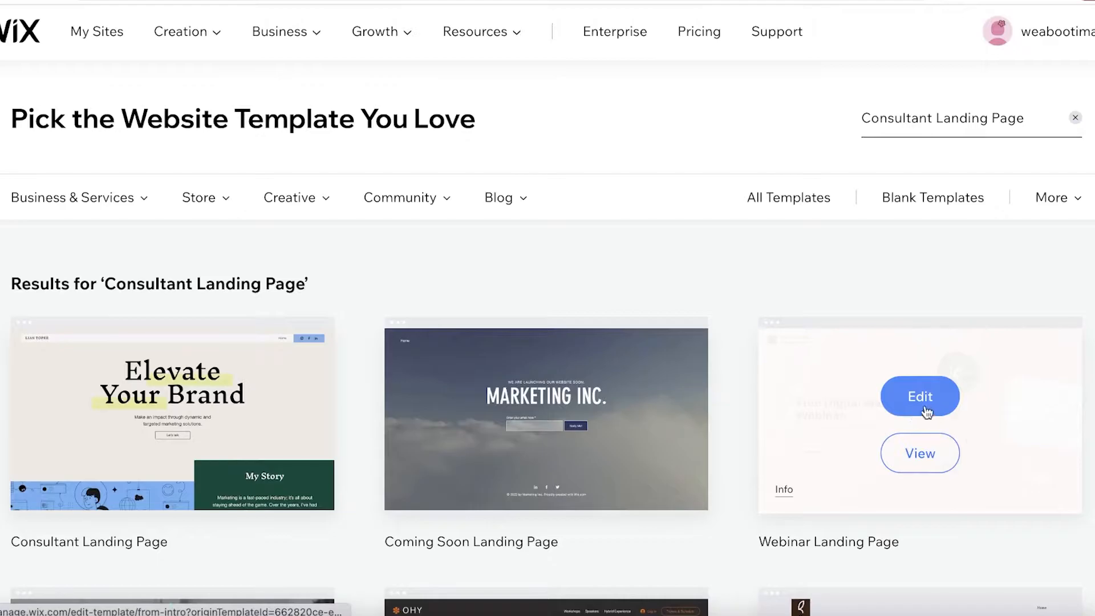
scroll(1091, 407, "down", 8)
scroll(572, 177, "up", 8)
scroll(306, 239, "down", 2)
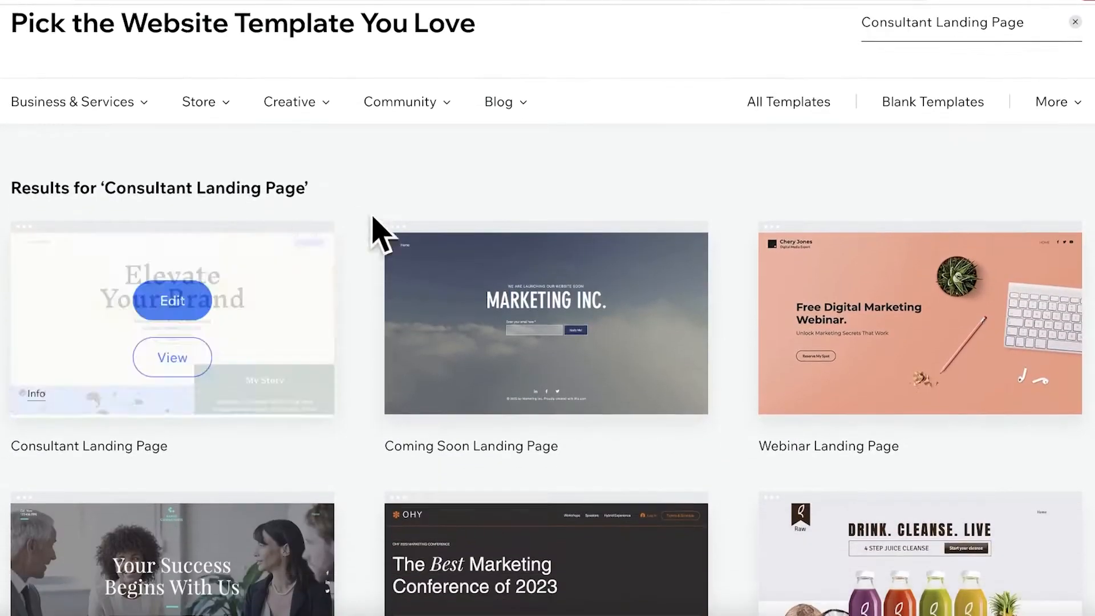
scroll(596, 359, "down", 12)
scroll(330, 299, "down", 7)
scroll(337, 298, "up", 20)
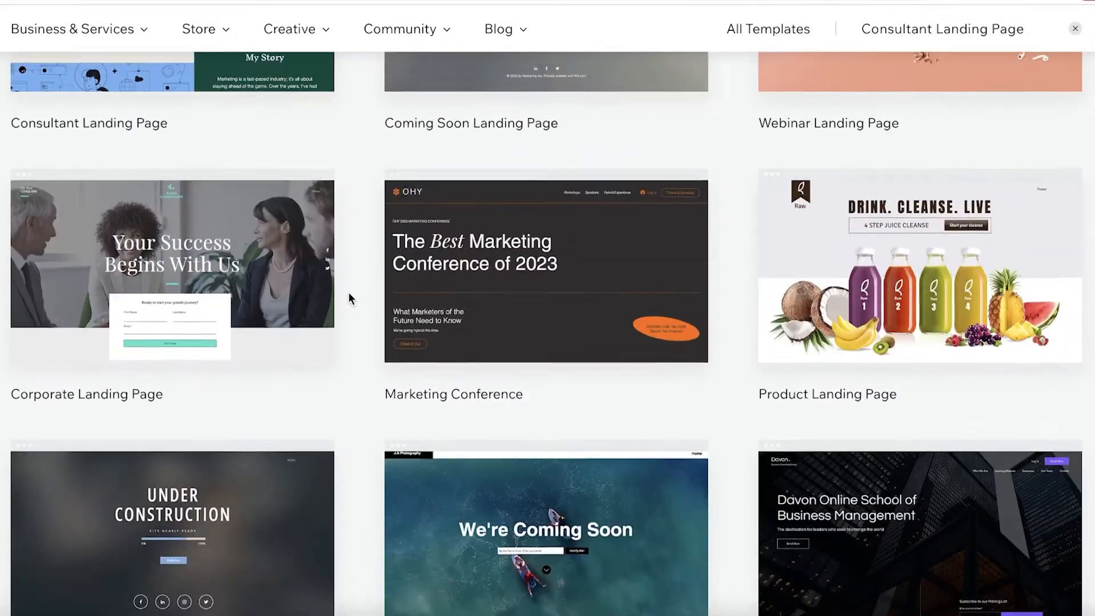
scroll(1075, 283, "down", 5)
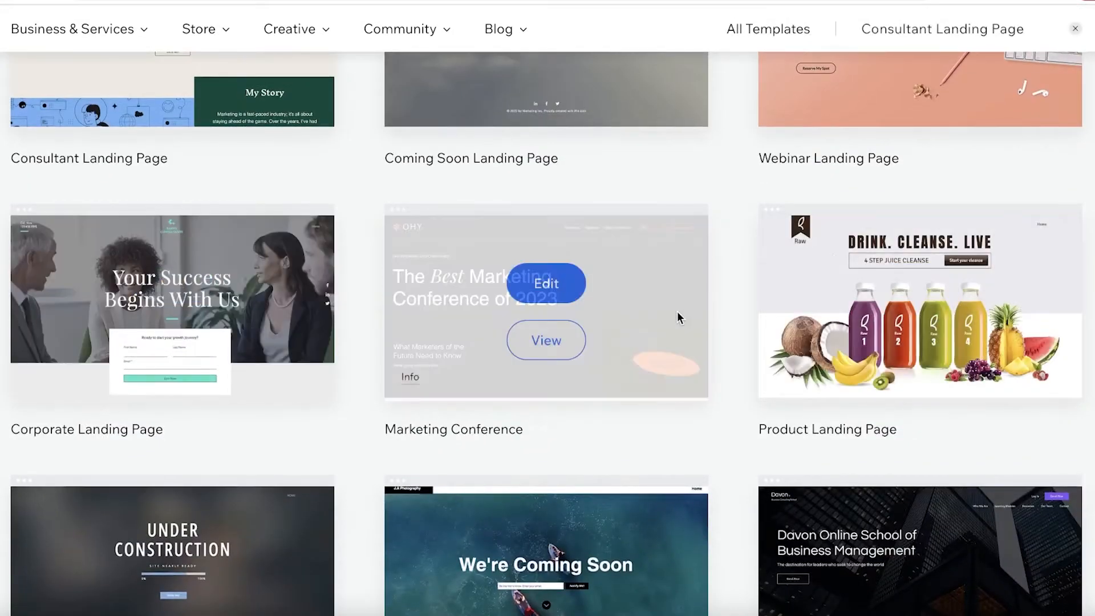
scroll(695, 318, "up", 6)
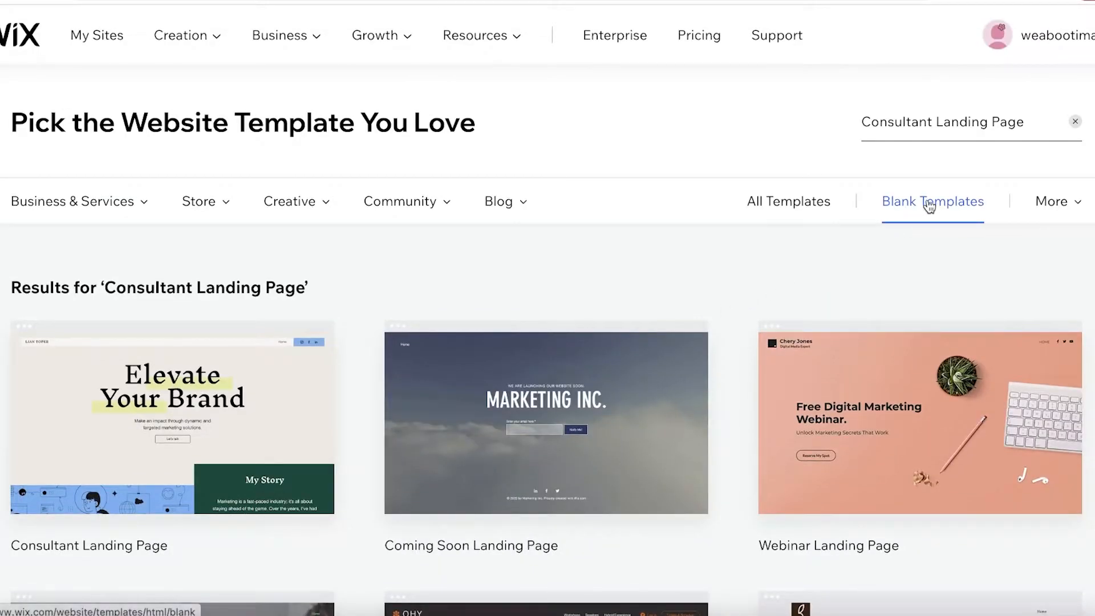
Step: Show the blank website templates and look through their layouts
left_click(927, 204)
scroll(29, 179, "down", 3)
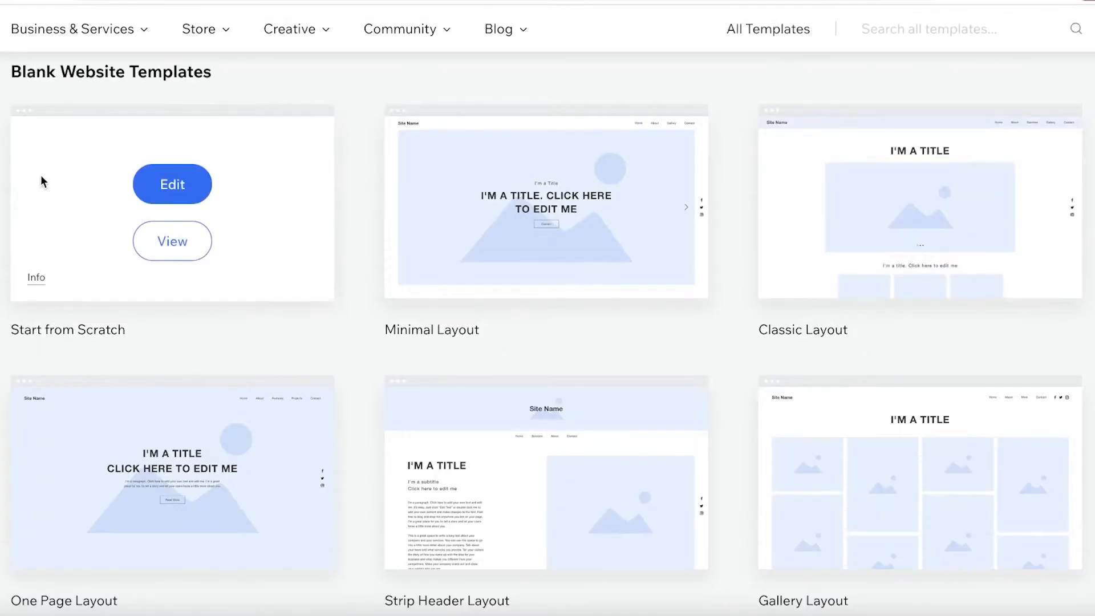
scroll(56, 313, "down", 2)
scroll(613, 354, "down", 5)
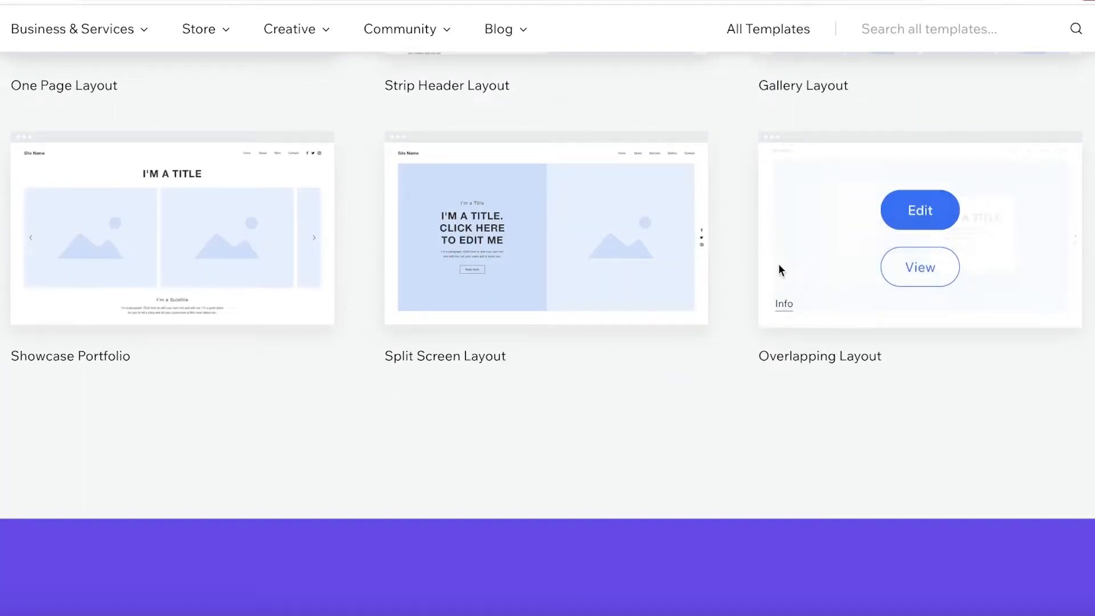
scroll(760, 274, "up", 10)
Step: Search all website templates for "clothing sotre" and switch to the suggested query Online Clothing Store
left_click(779, 204)
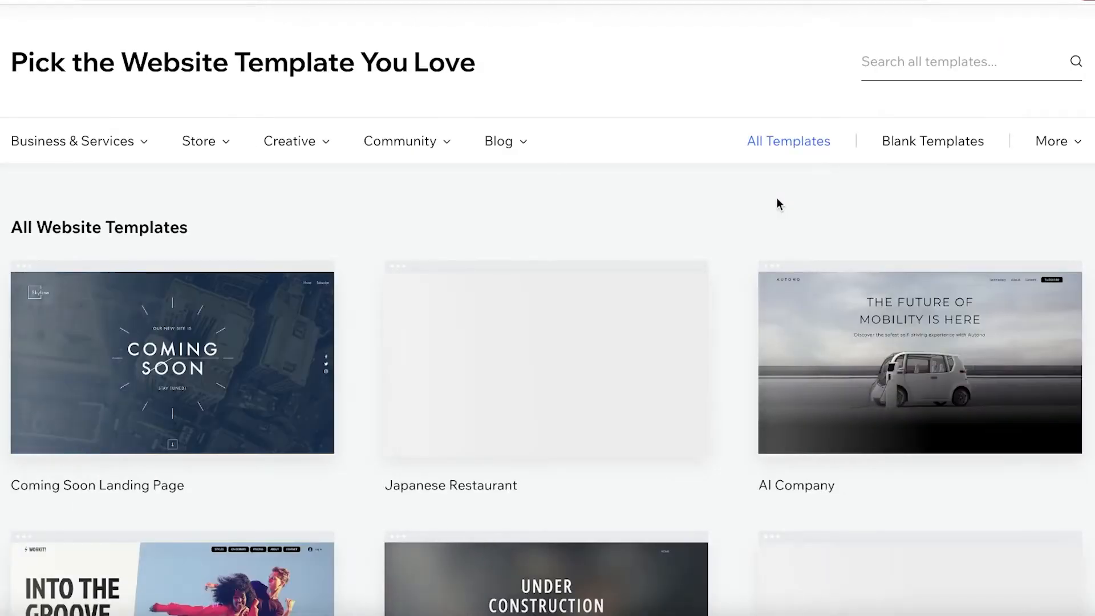
left_click(938, 80)
type("clothing sotre")
key("Return")
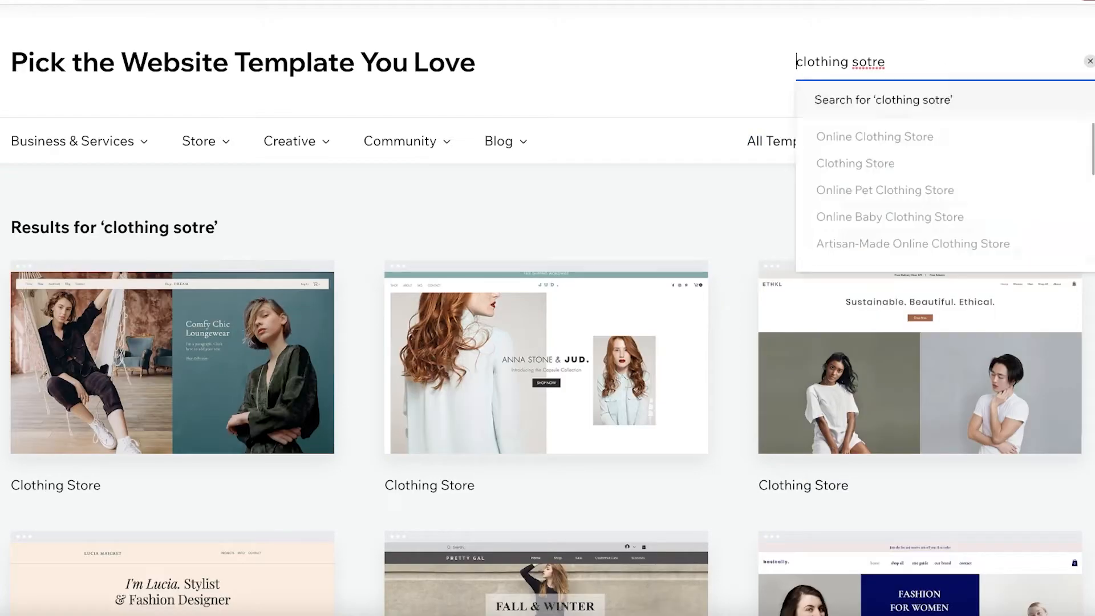
left_click(940, 134)
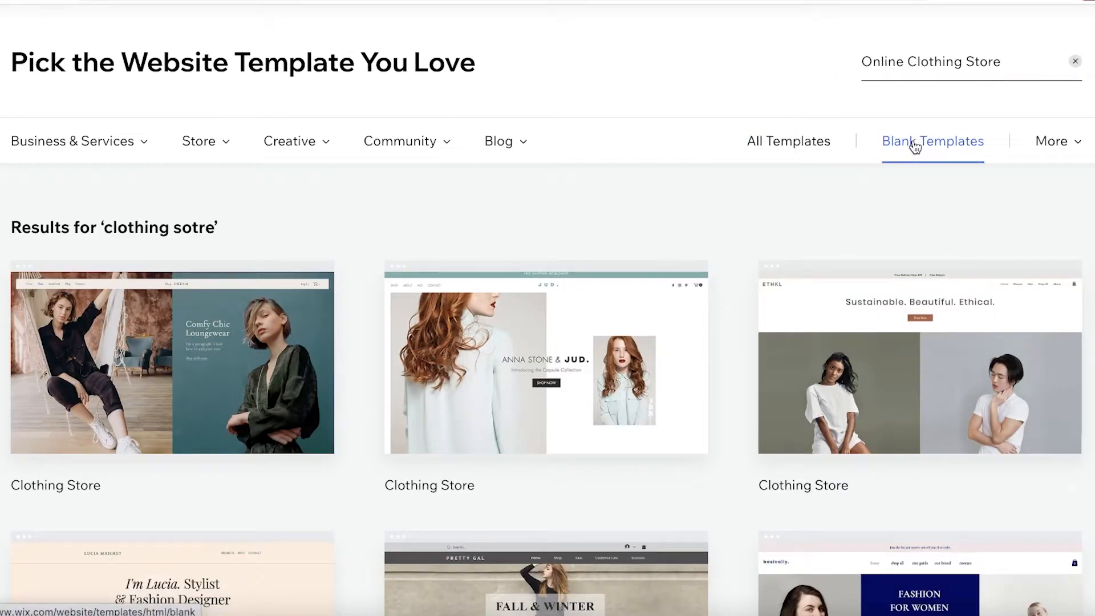
Step: Examine the first page of Online Clothing Store templates and the template category lists
scroll(909, 142, "down", 3)
scroll(1049, 237, "down", 10)
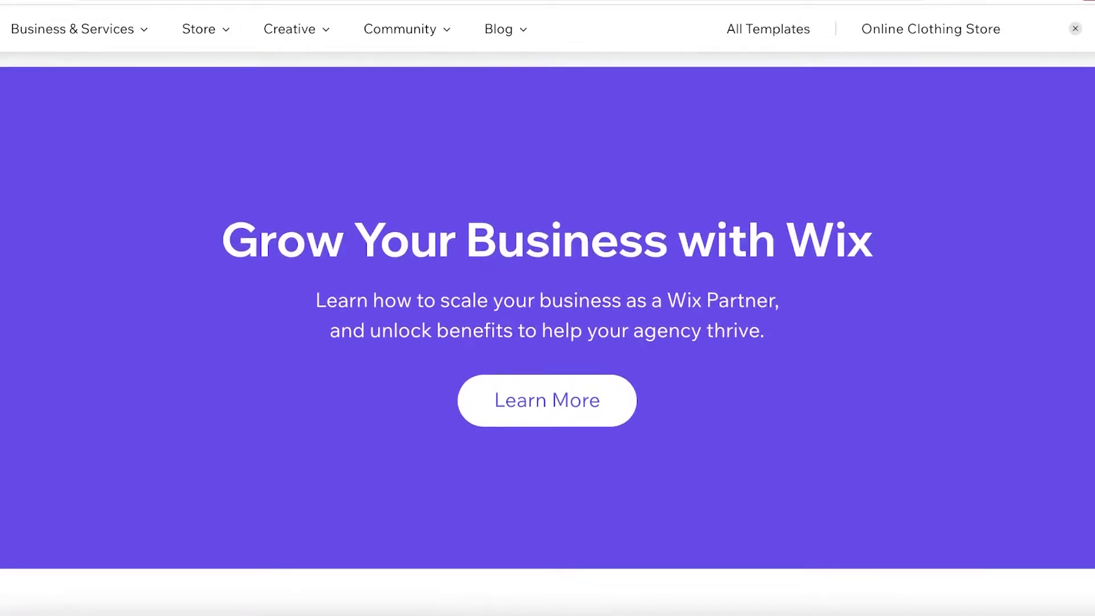
scroll(1049, 237, "up", 5)
scroll(850, 369, "up", 15)
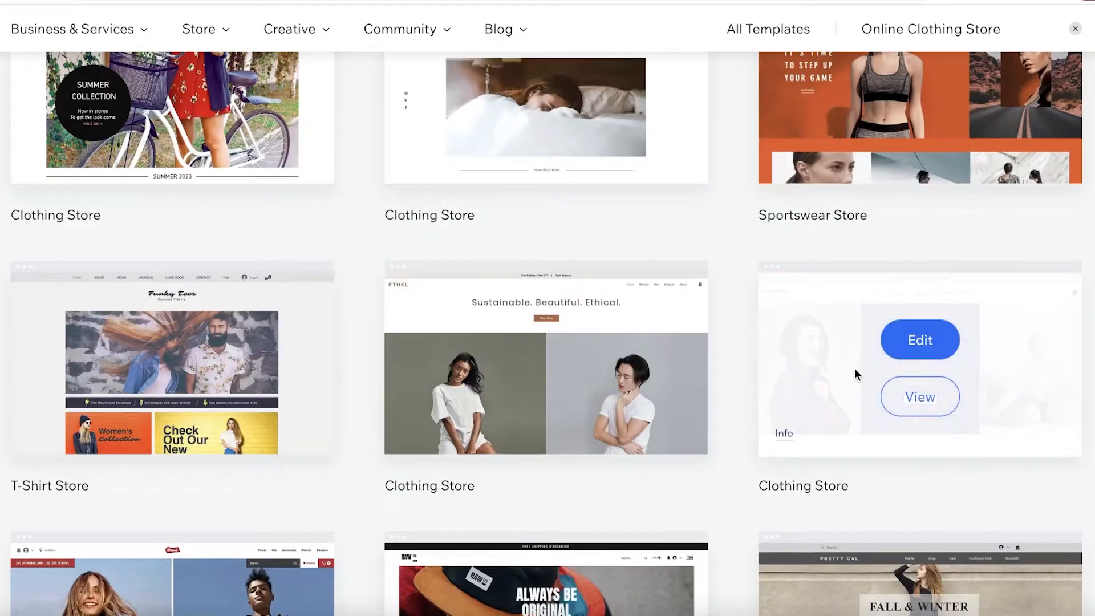
scroll(679, 318, "down", 6)
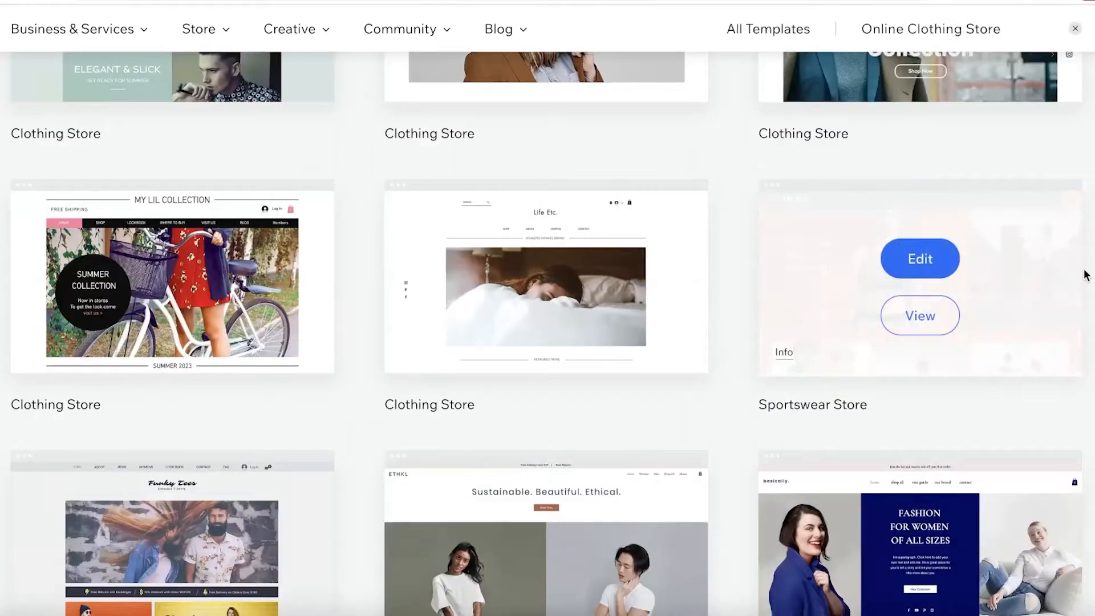
scroll(1063, 269, "up", 3)
scroll(291, 181, "up", 3)
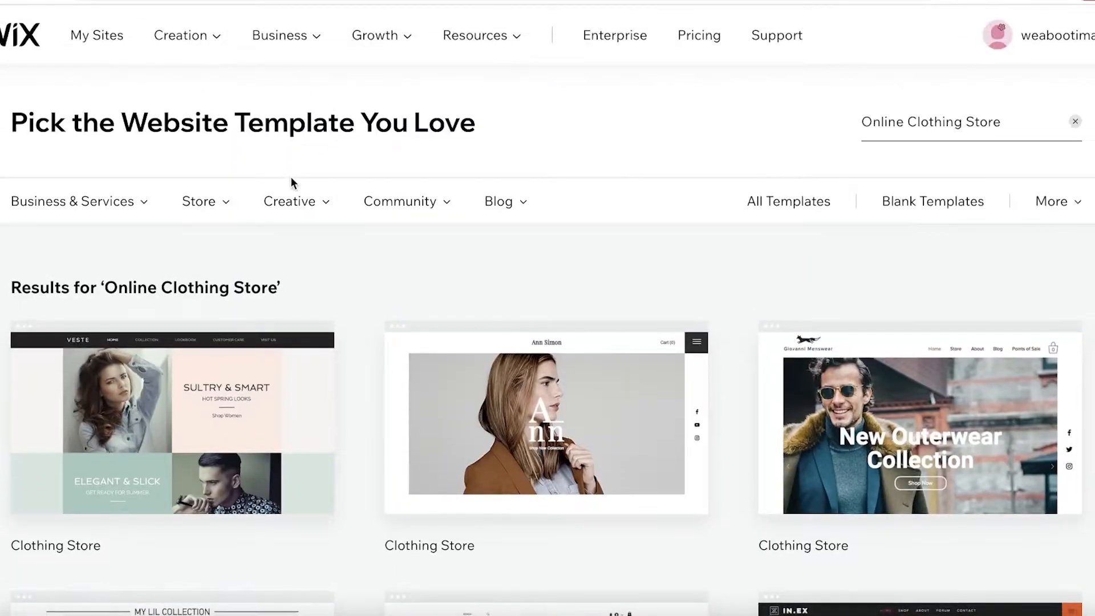
mouse_move(126, 211)
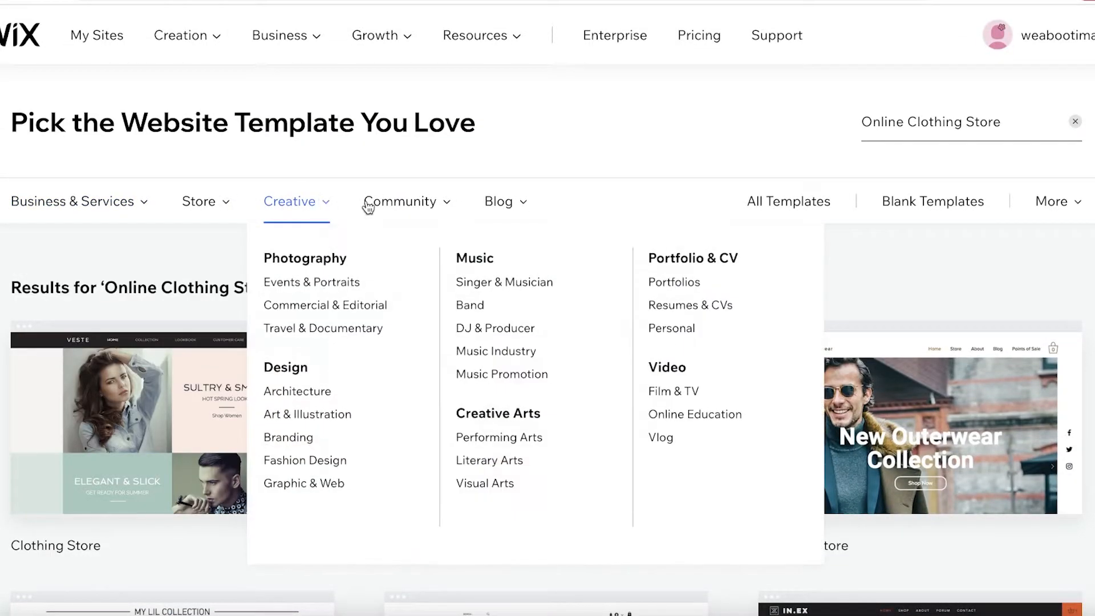
mouse_move(385, 212)
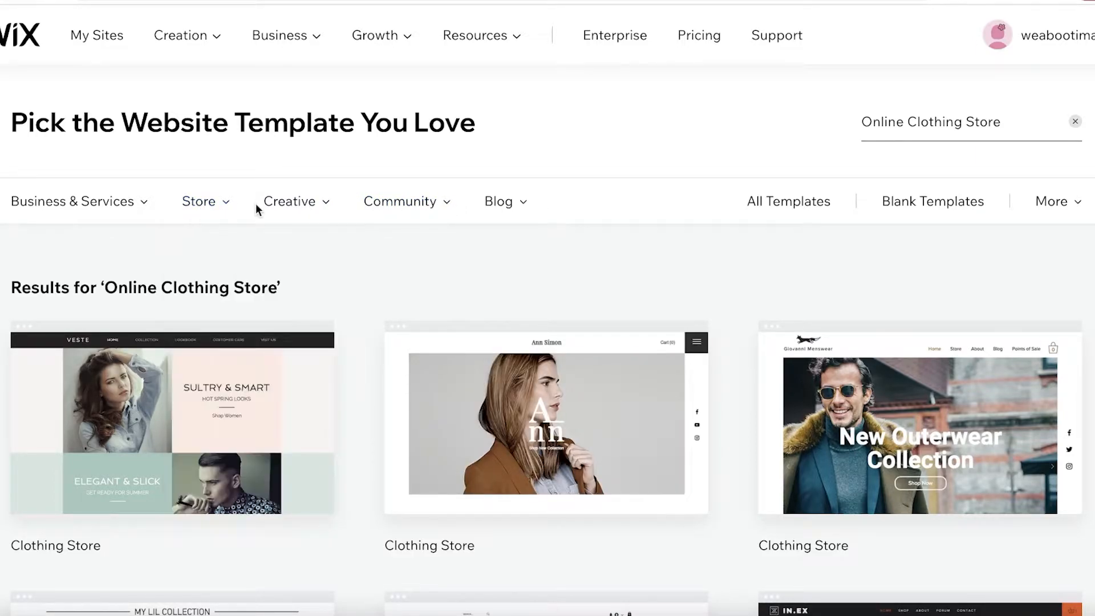
scroll(471, 213, "down", 14)
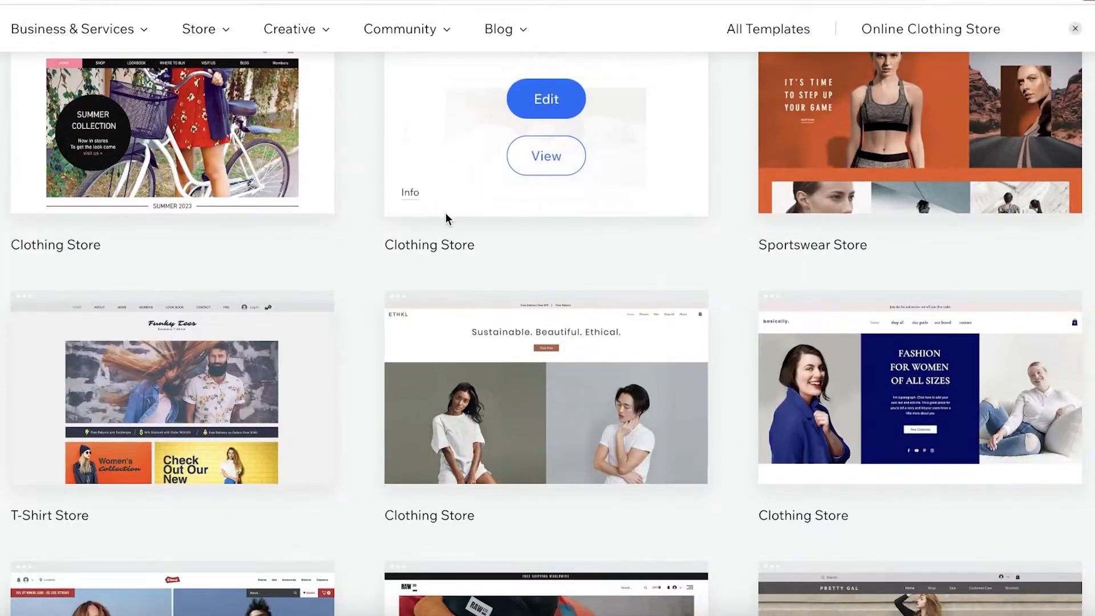
scroll(482, 320, "down", 7)
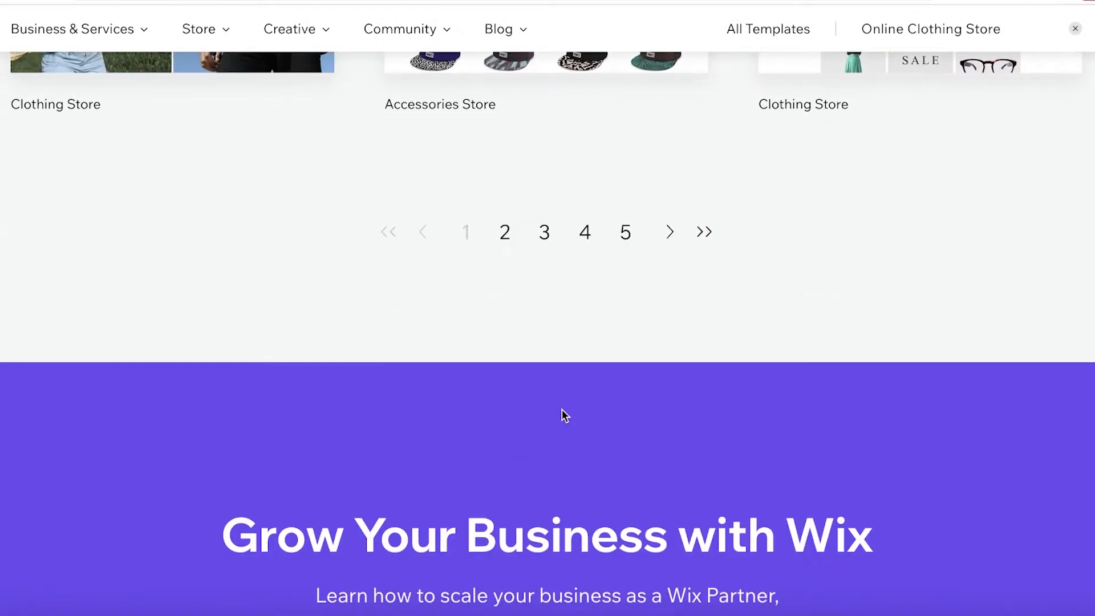
Step: Go to page 2 of the Online Clothing Store template results and look through the designs
left_click(505, 232)
scroll(506, 239, "down", 10)
scroll(1082, 272, "down", 7)
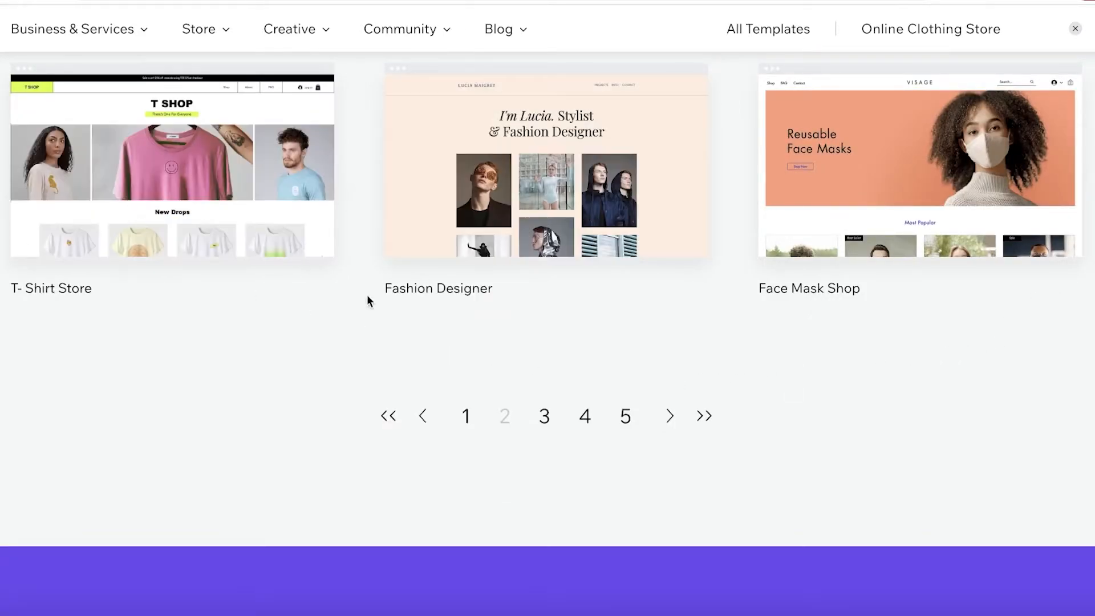
Step: Preview the T- Shirt Store template and open it in the site editor
mouse_move(178, 185)
scroll(178, 186, "up", 1)
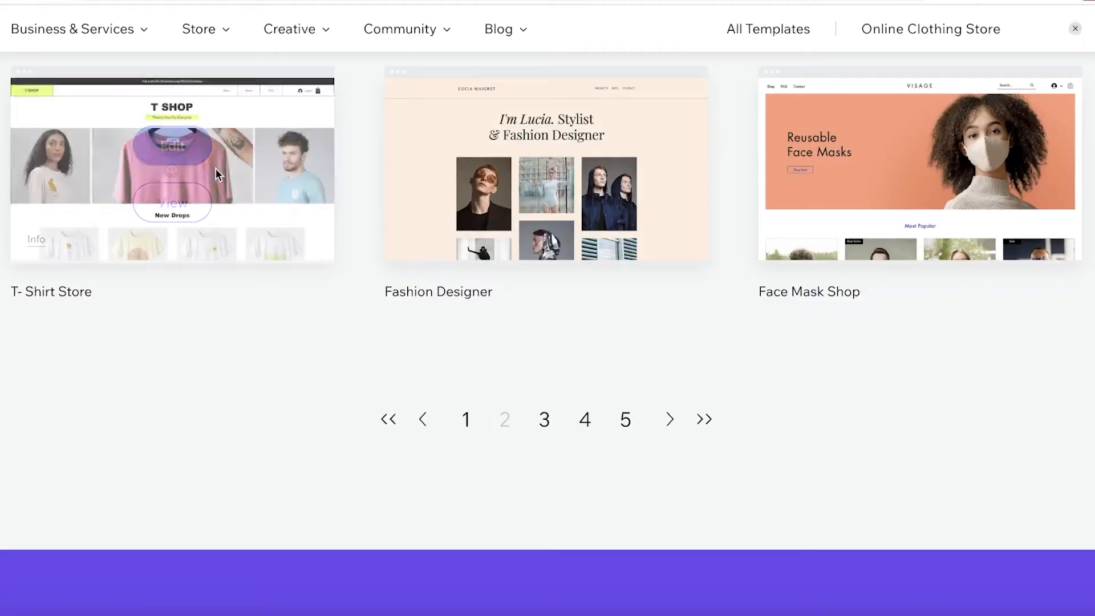
left_click(192, 203)
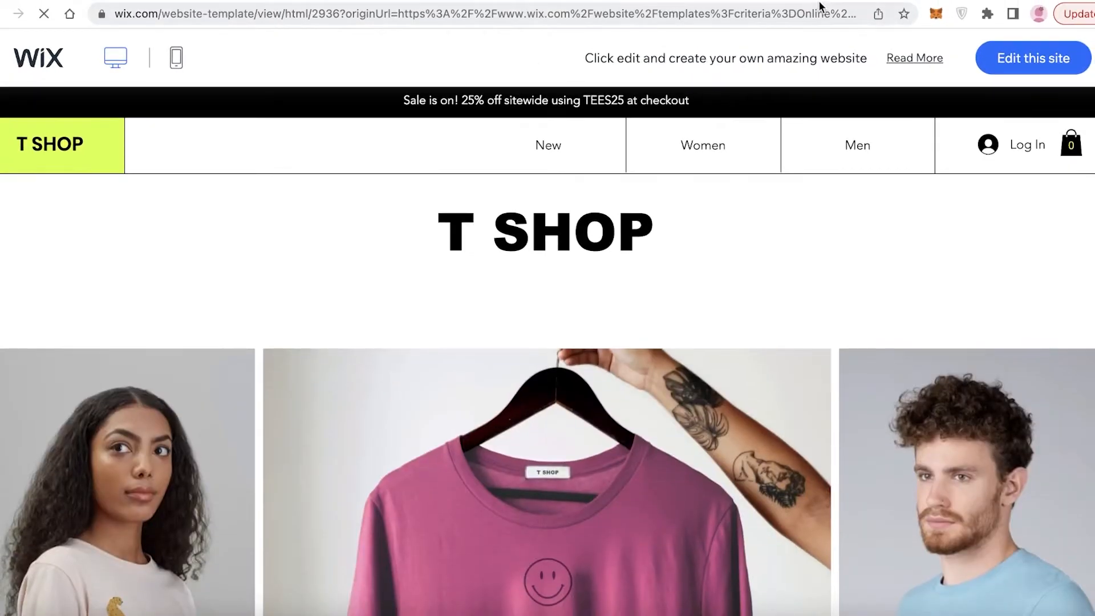
left_click(821, 1)
left_click(546, 164)
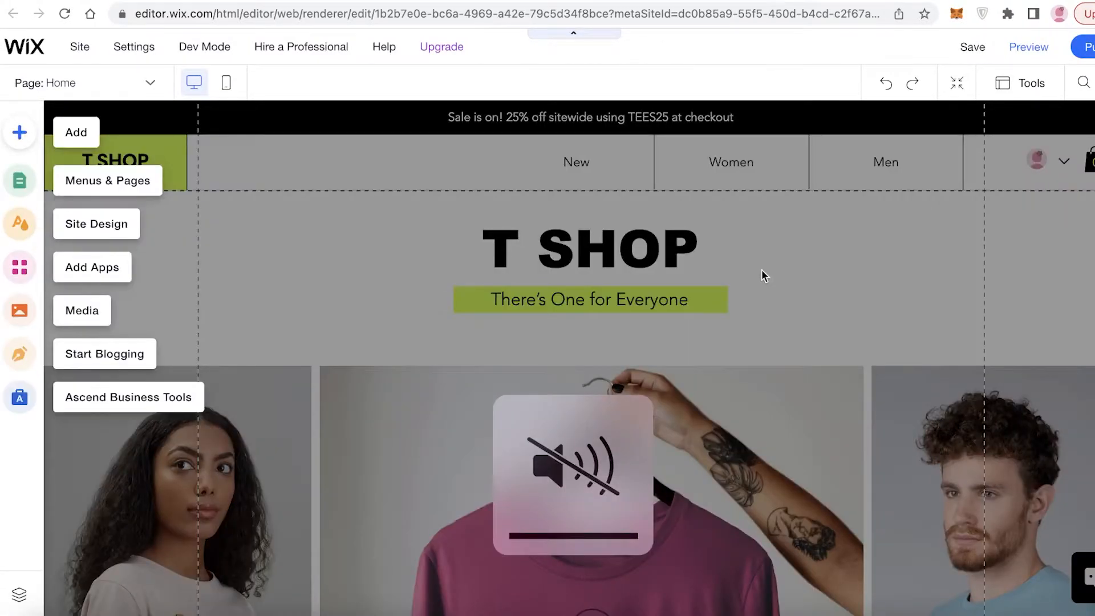
Step: Look over the T SHOP home page in the editor, including the product gallery section
scroll(761, 270, "down", 2)
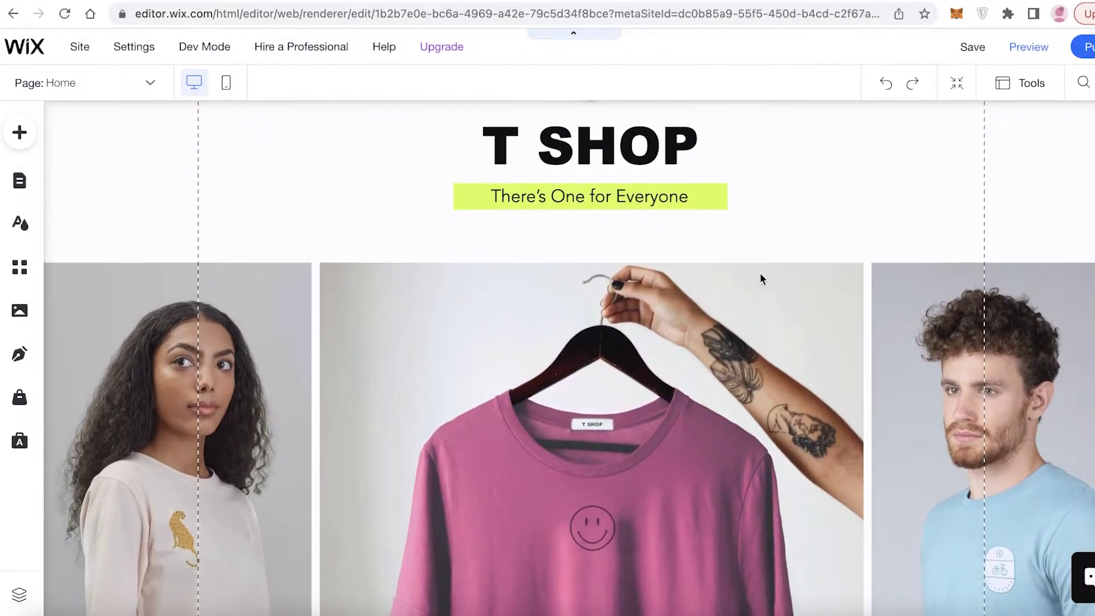
scroll(762, 275, "up", 2)
scroll(741, 262, "down", 1)
scroll(658, 219, "down", 20)
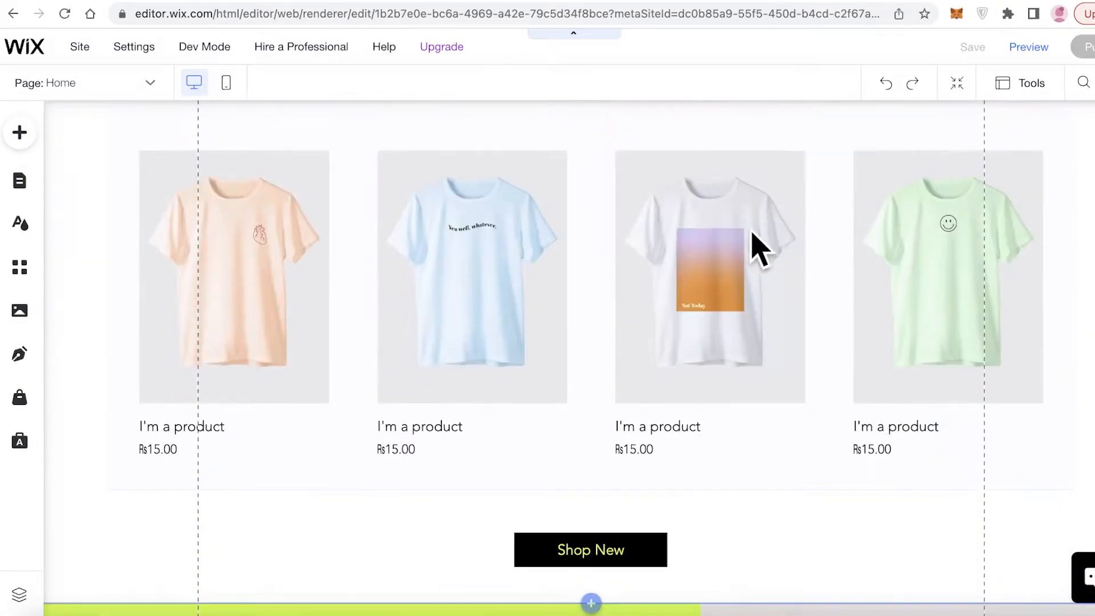
scroll(208, 201, "up", 20)
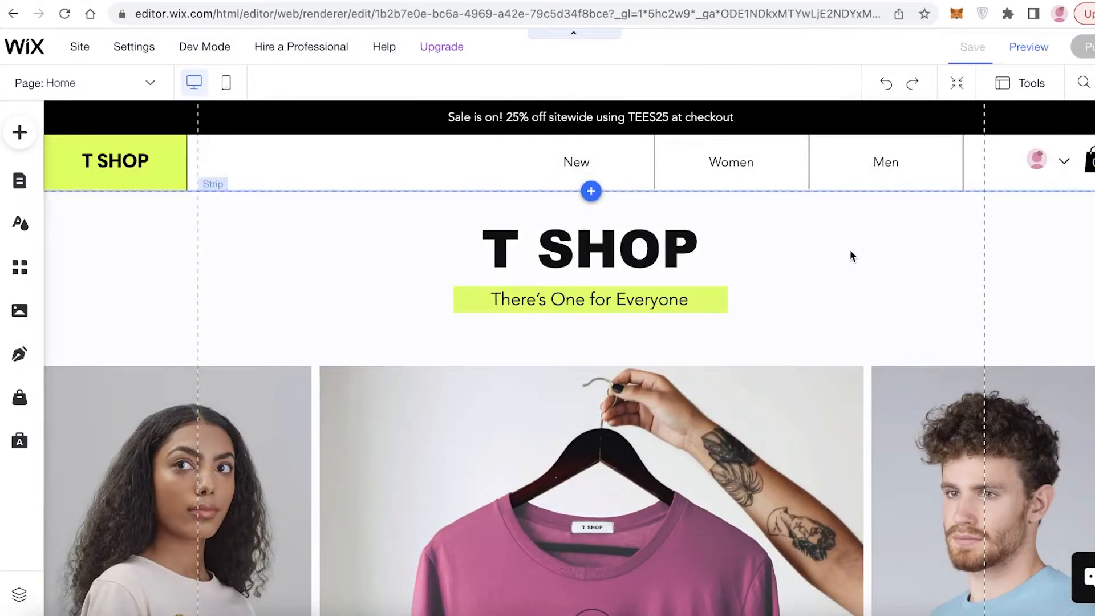
Step: Replace the T SHOP logo text in the site header with PEAR TEES
left_click(117, 165)
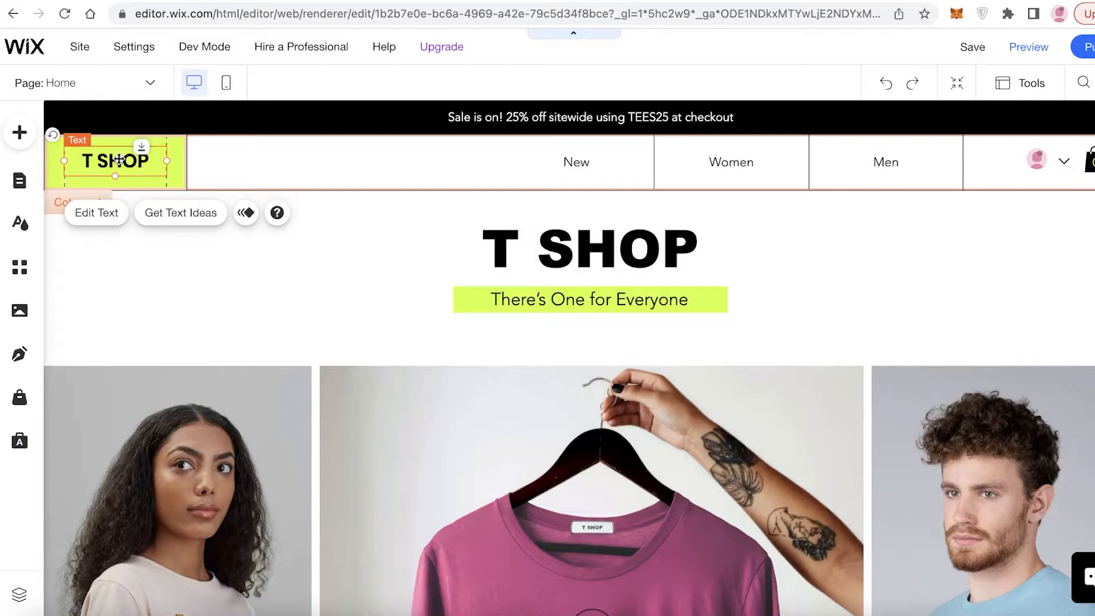
double_click(118, 159)
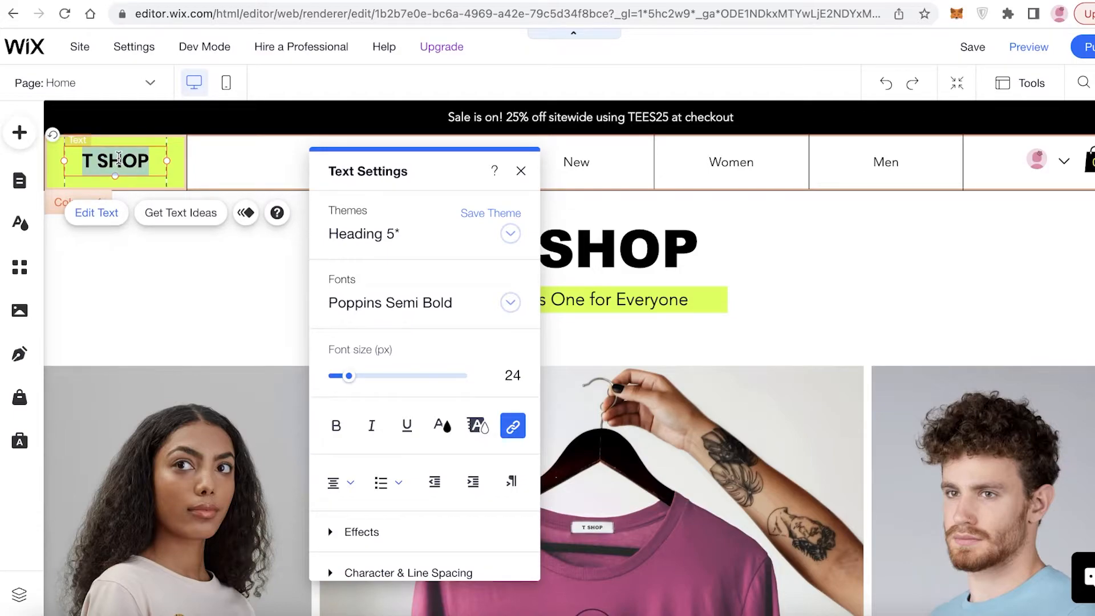
key("BackSpace")
type("Shop")
key("BackSpace")
key("BackSpace")
key("BackSpace")
key("BackSpace")
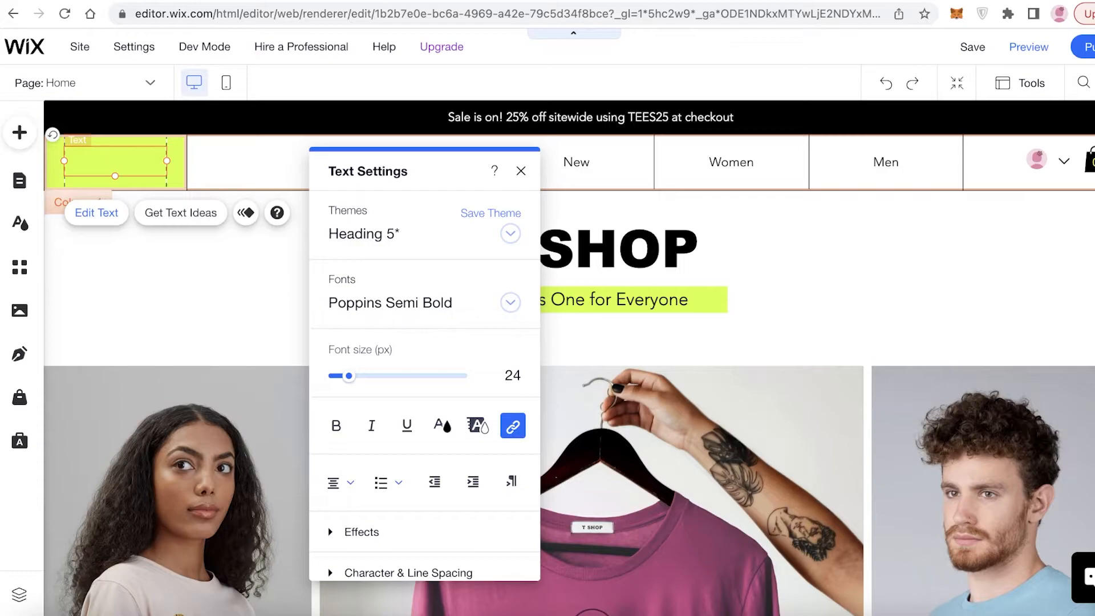
type("MA")
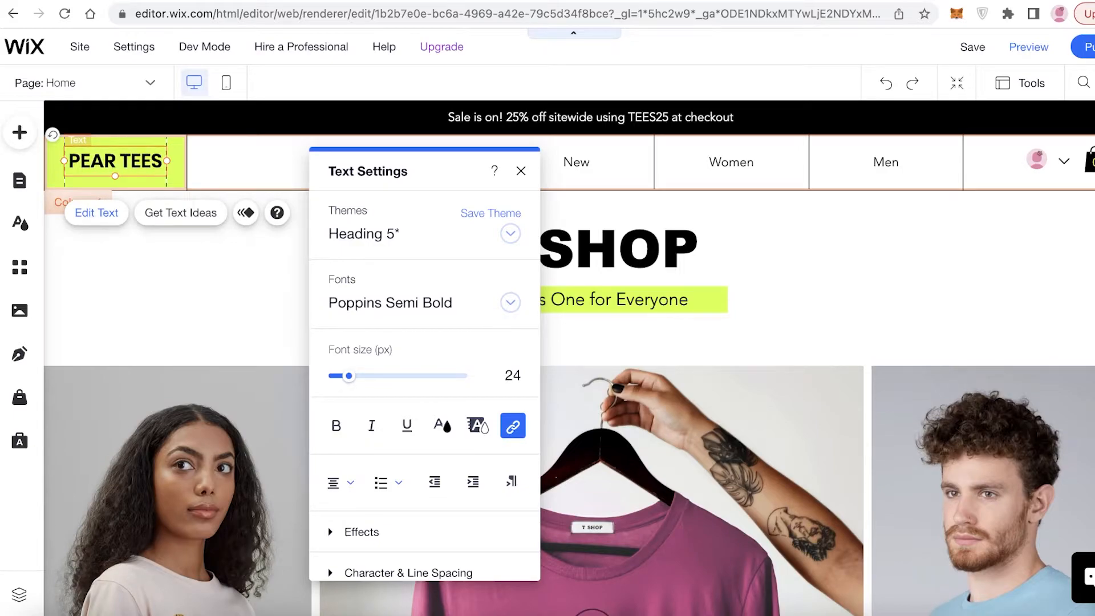
left_click(570, 242)
Step: Apply the Heading 4 theme to the header's PEAR TEES text, trying Heading 6 and Heading 5 first
left_click(120, 159)
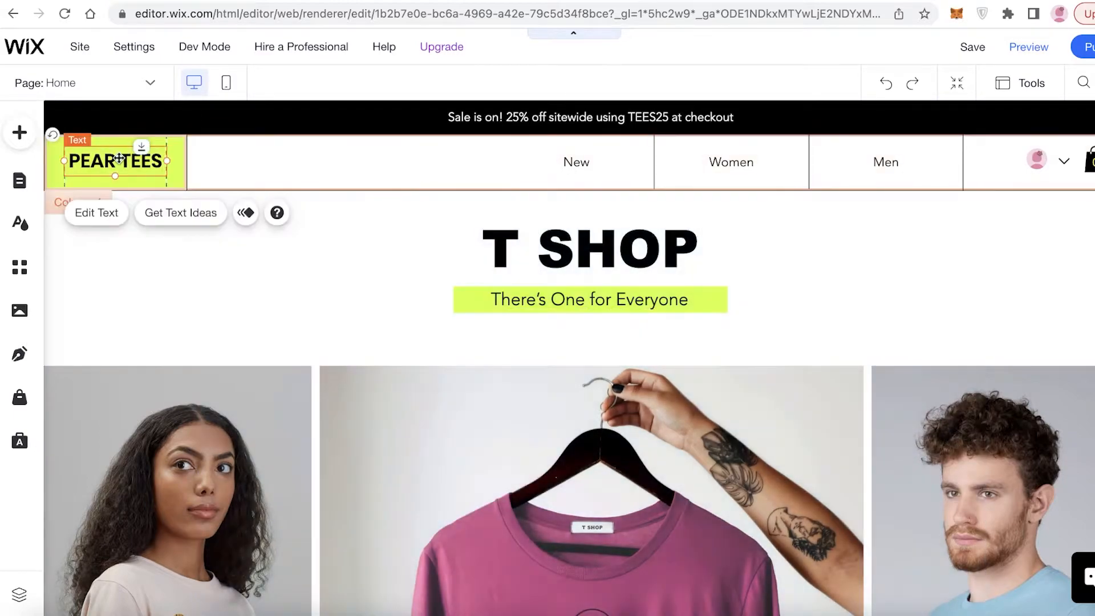
left_click(94, 218)
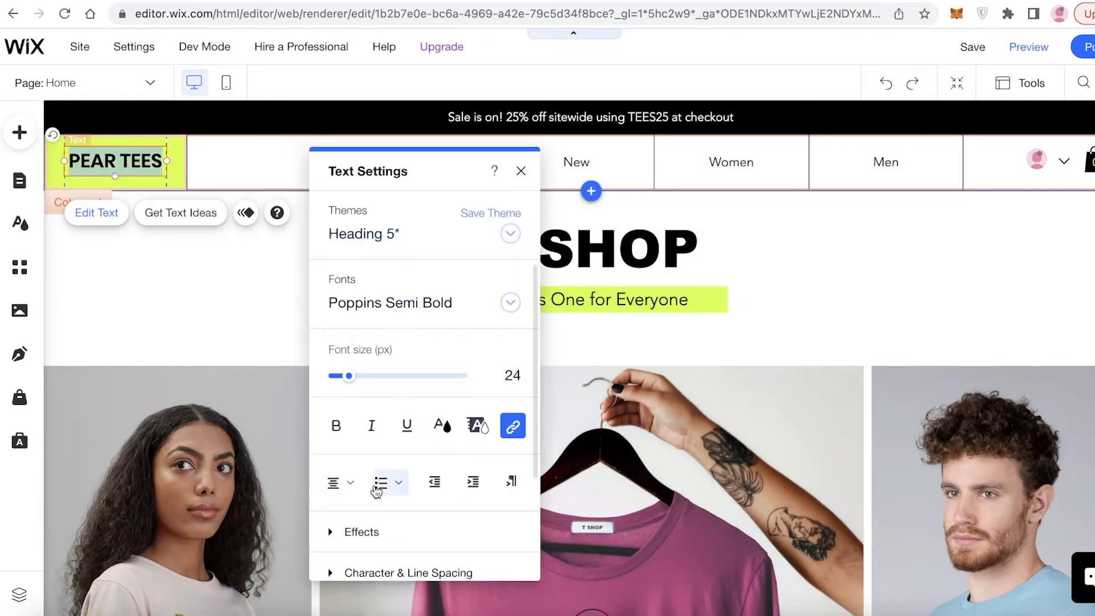
scroll(376, 490, "down", 3)
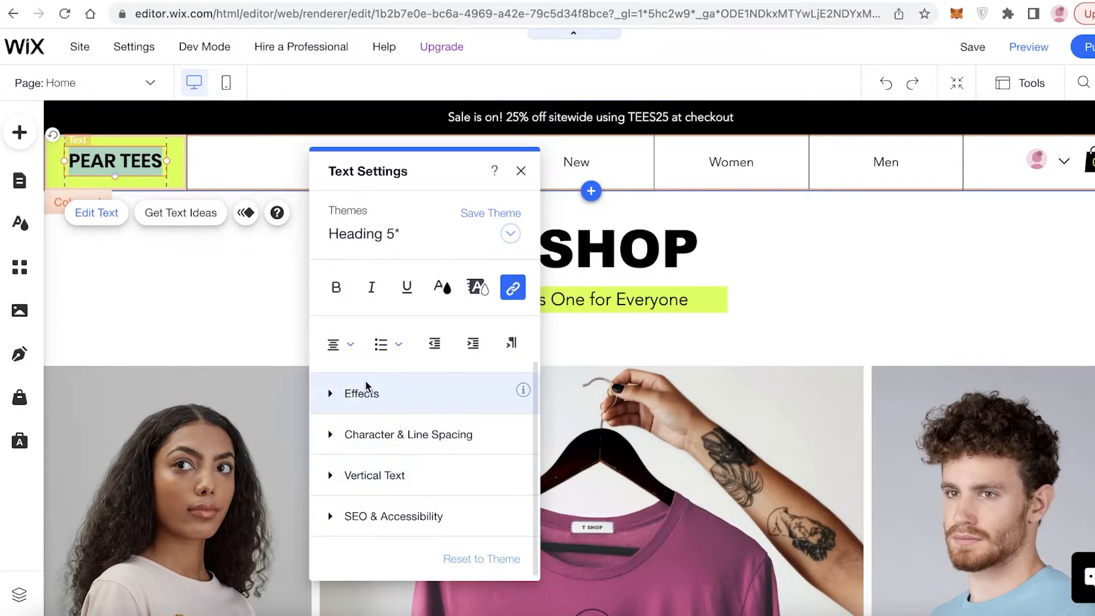
scroll(360, 391, "up", 3)
scroll(394, 297, "down", 3)
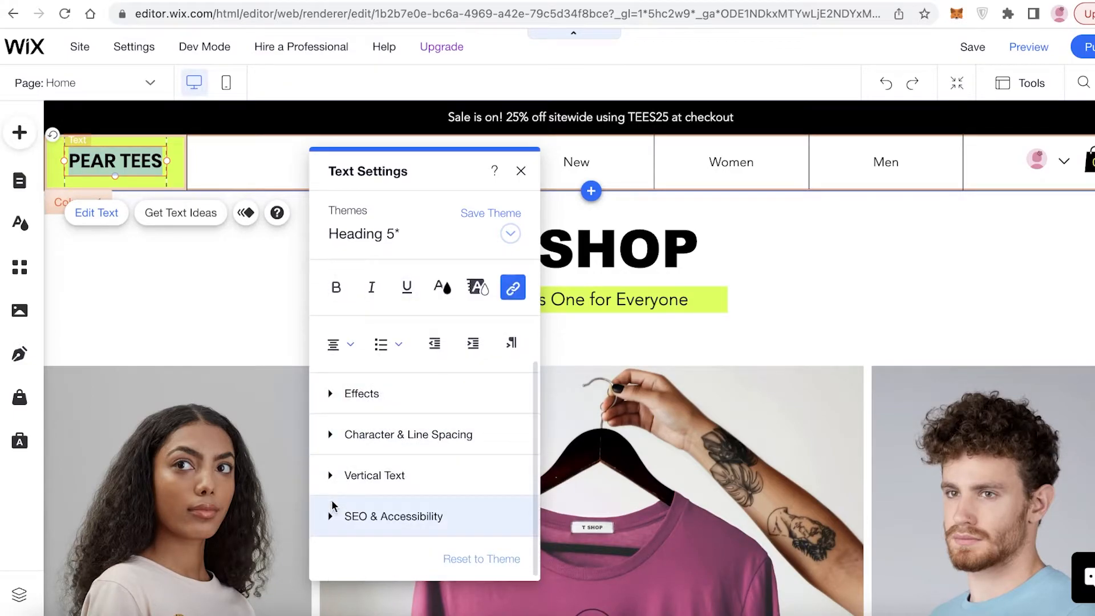
scroll(365, 308, "up", 3)
left_click(378, 239)
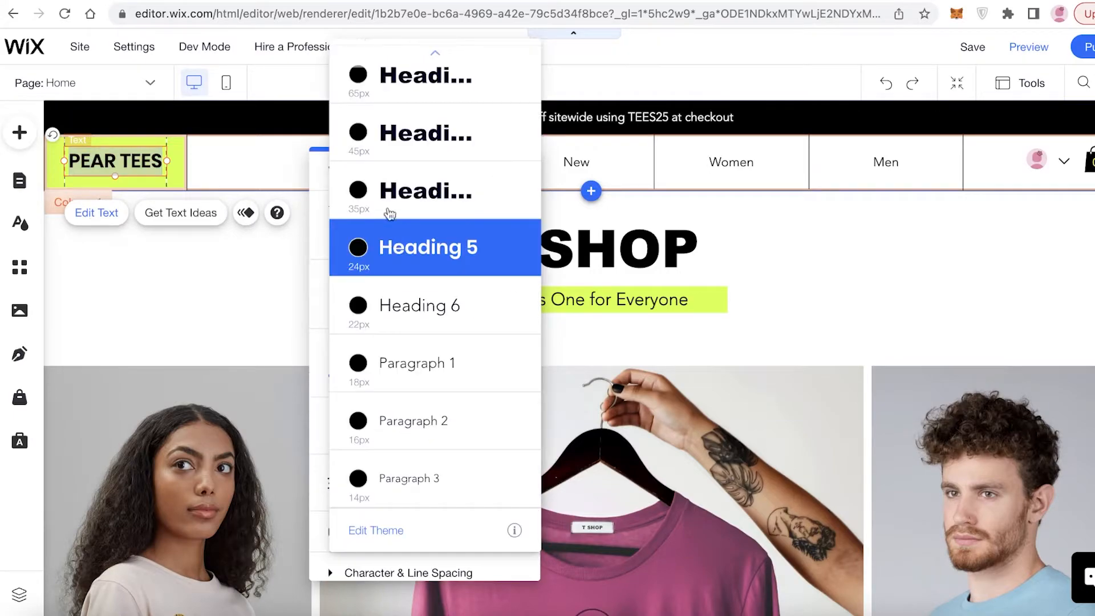
left_click(392, 329)
left_click(380, 238)
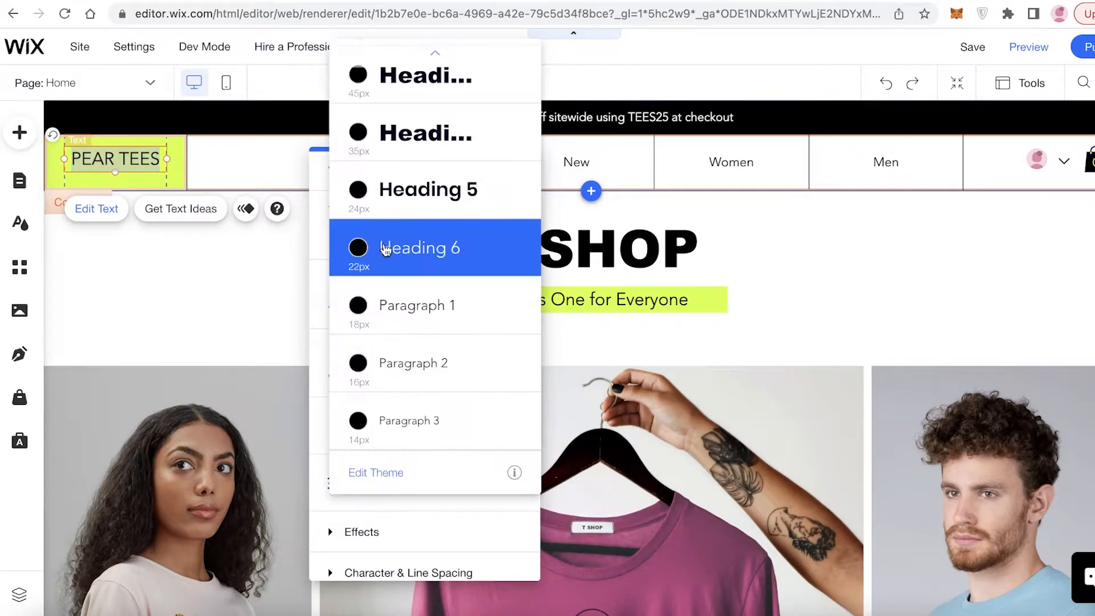
left_click(411, 188)
left_click(398, 235)
left_click(393, 191)
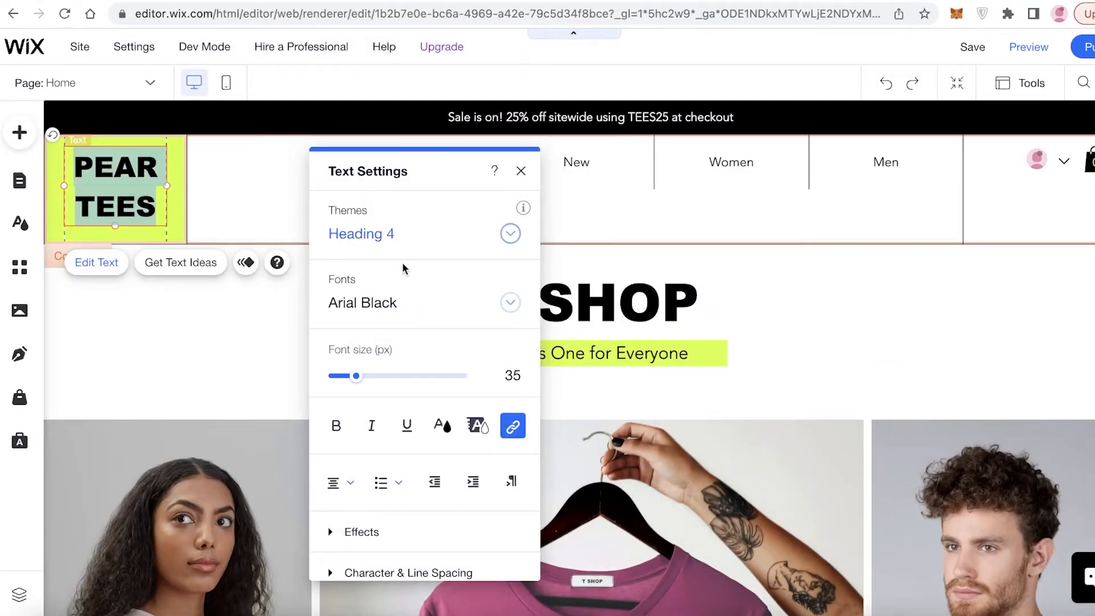
Step: Try the Heading 2 theme on the header's PEAR TEES text and return it to Heading 4
left_click(399, 238)
left_click(393, 156)
left_click(399, 237)
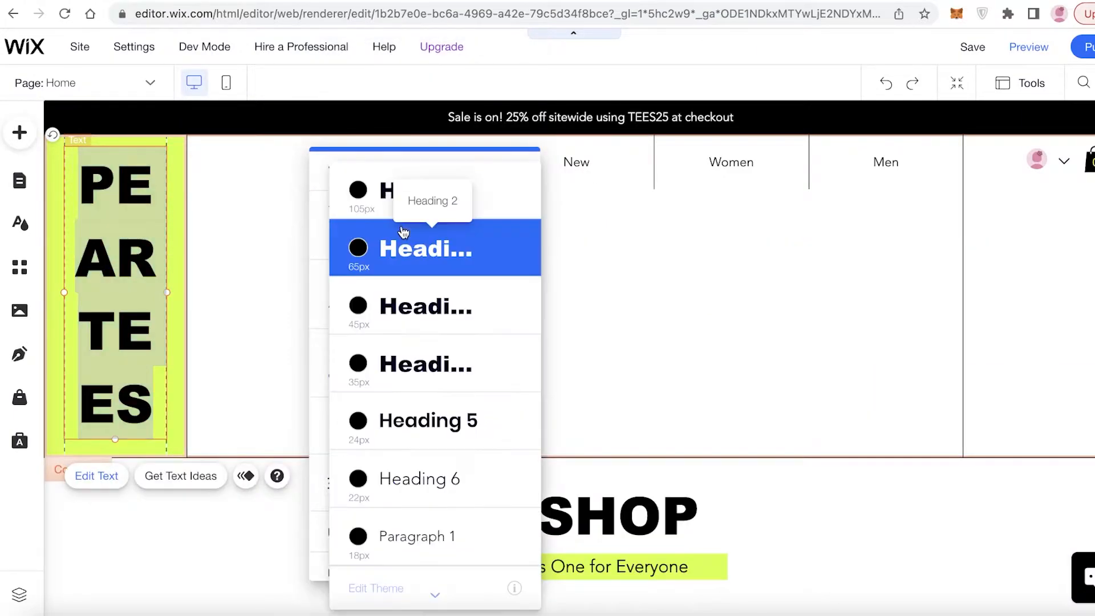
left_click(397, 371)
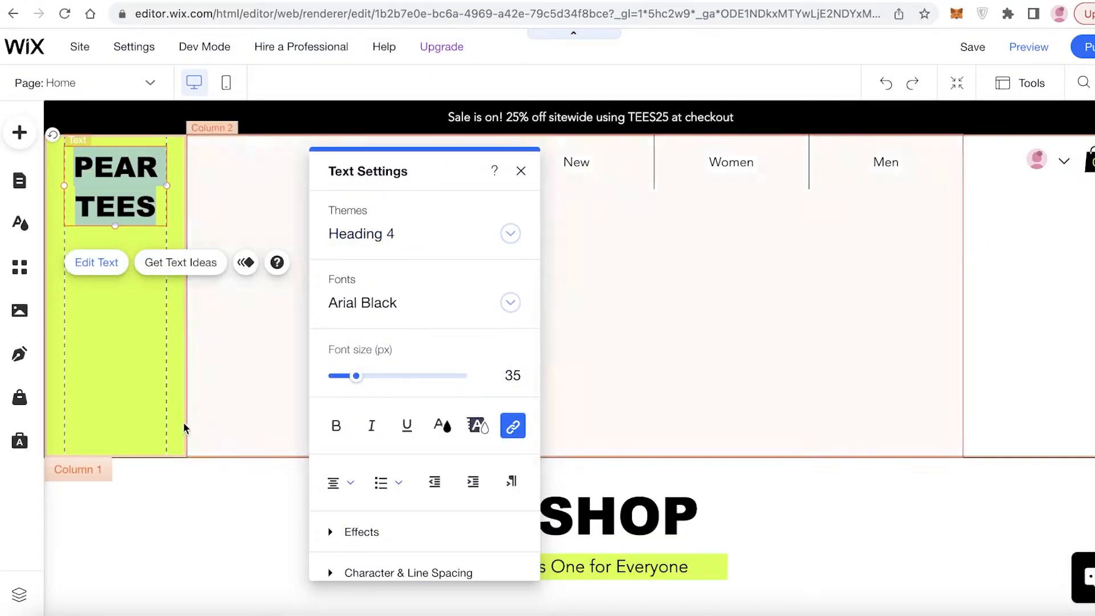
Step: Reduce the header column's height to fit closely around the two-line PEAR TEES text
left_click(191, 444)
left_click_drag(575, 457, 578, 202)
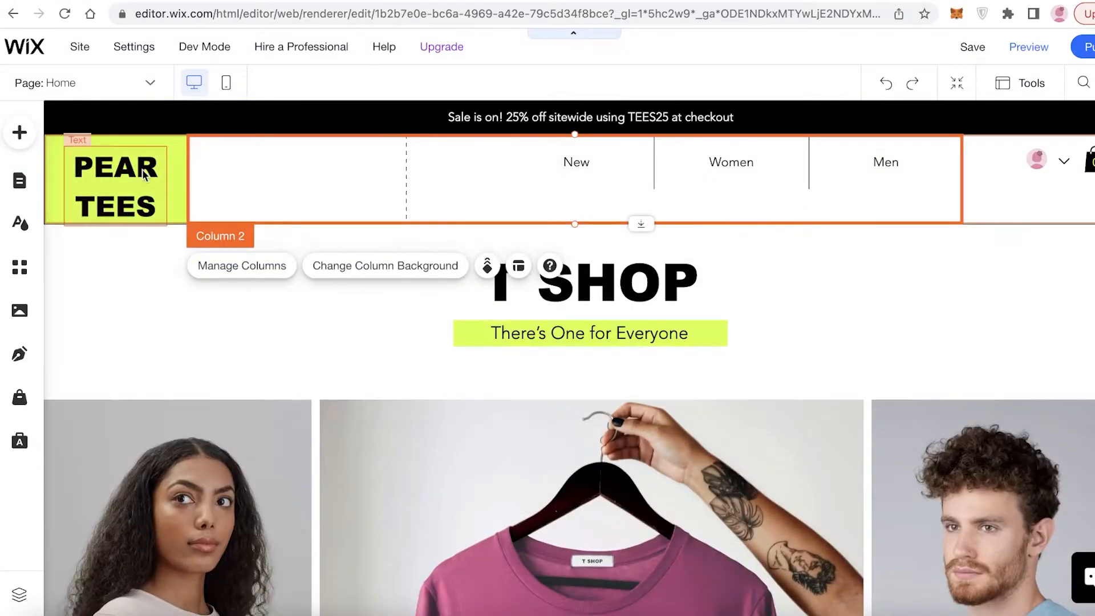
left_click(293, 357)
Step: Replace the large T SHOP title above the gallery with PEAR TEES and widen its text box to fit one line
left_click(577, 286)
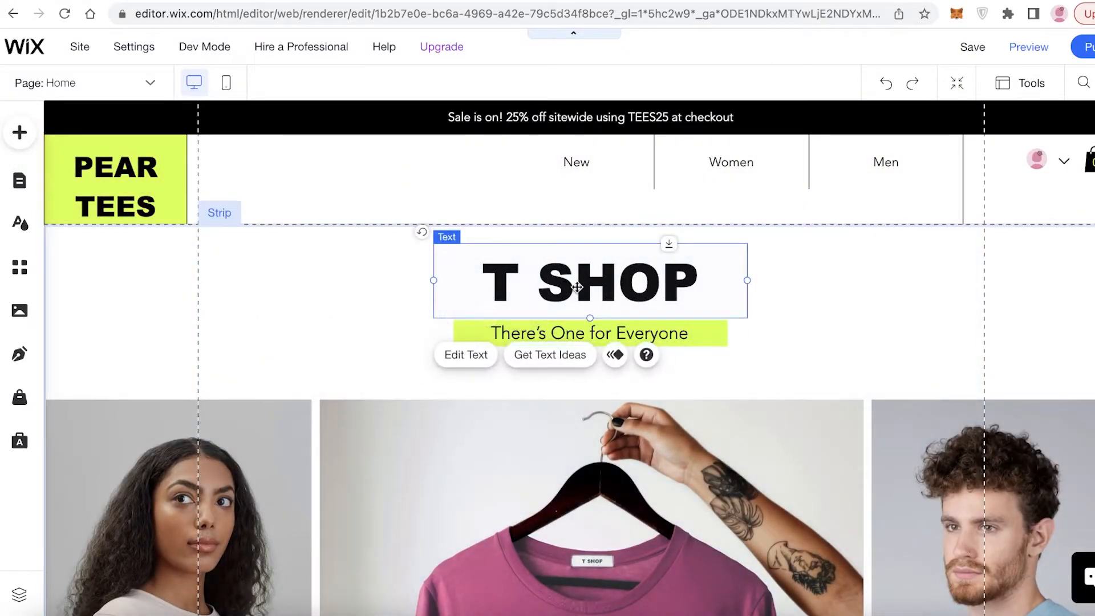
double_click(577, 287)
type("PEAR TEES")
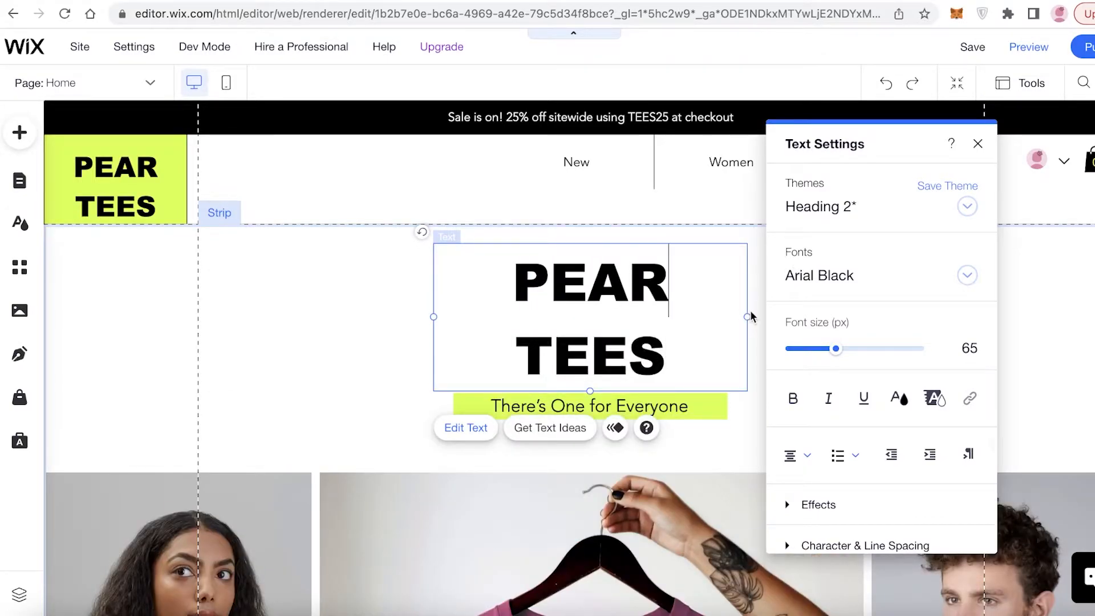
left_click_drag(748, 317, 938, 319)
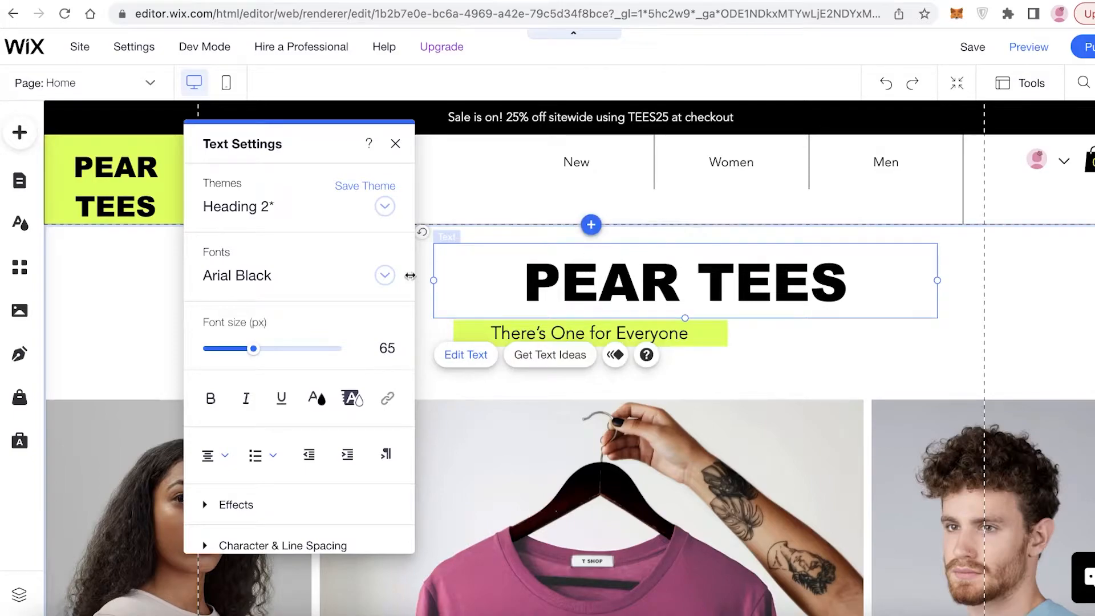
Step: Set the PEAR TEES page title's font size to 34 px and center the title above the tagline
triple_click(791, 285)
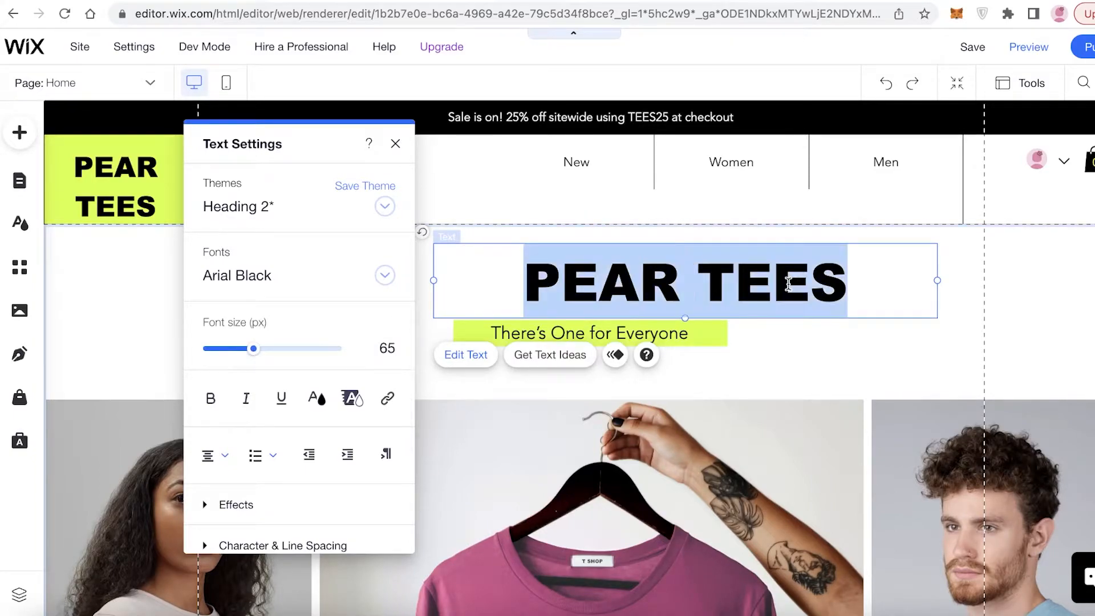
left_click_drag(251, 350, 227, 355)
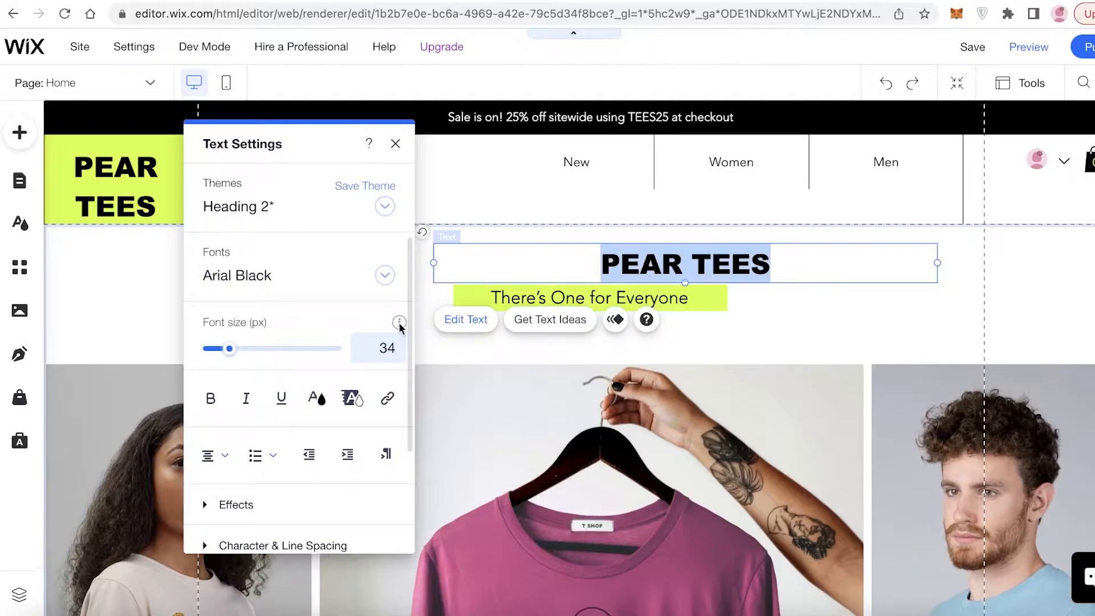
left_click(831, 320)
left_click_drag(699, 267, 606, 264)
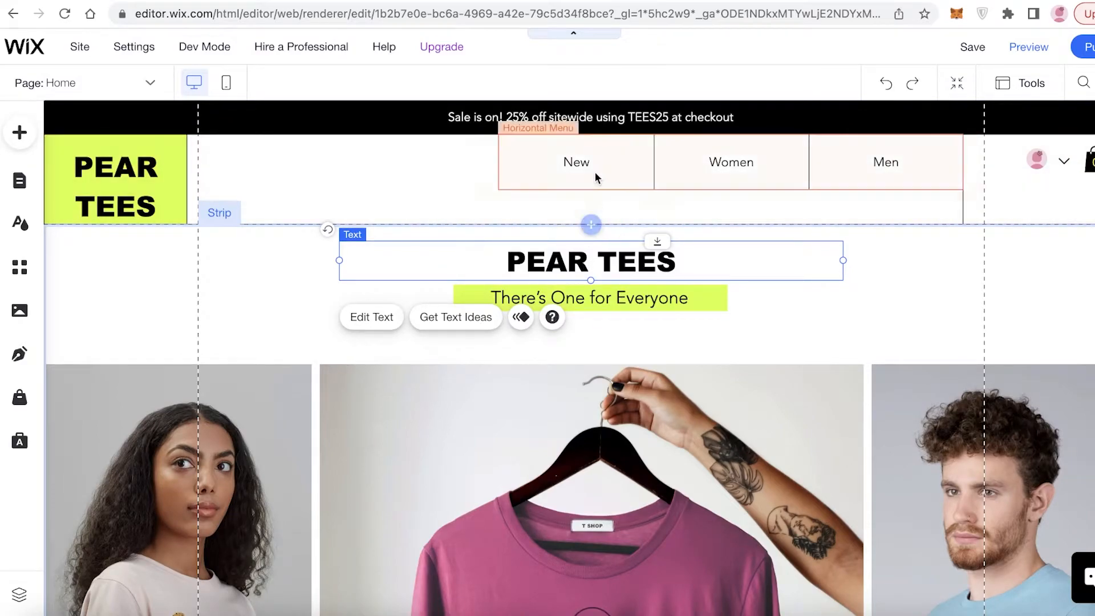
left_click(600, 296)
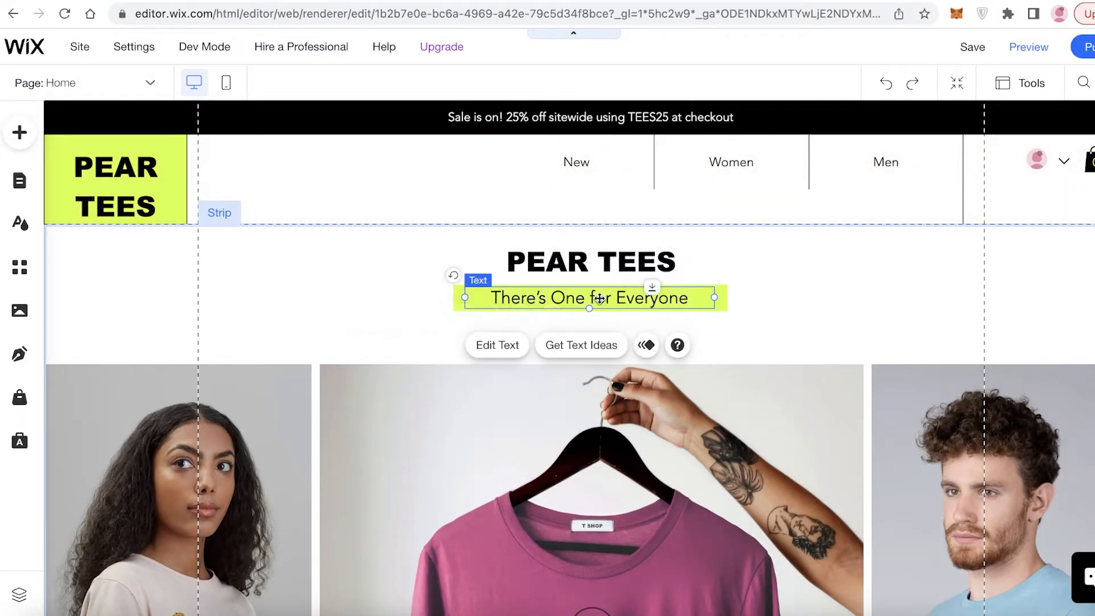
double_click(596, 297)
left_click(713, 351)
Step: Open the media organizer of the home page's photo gallery and remove all three template images
scroll(508, 286, "down", 9)
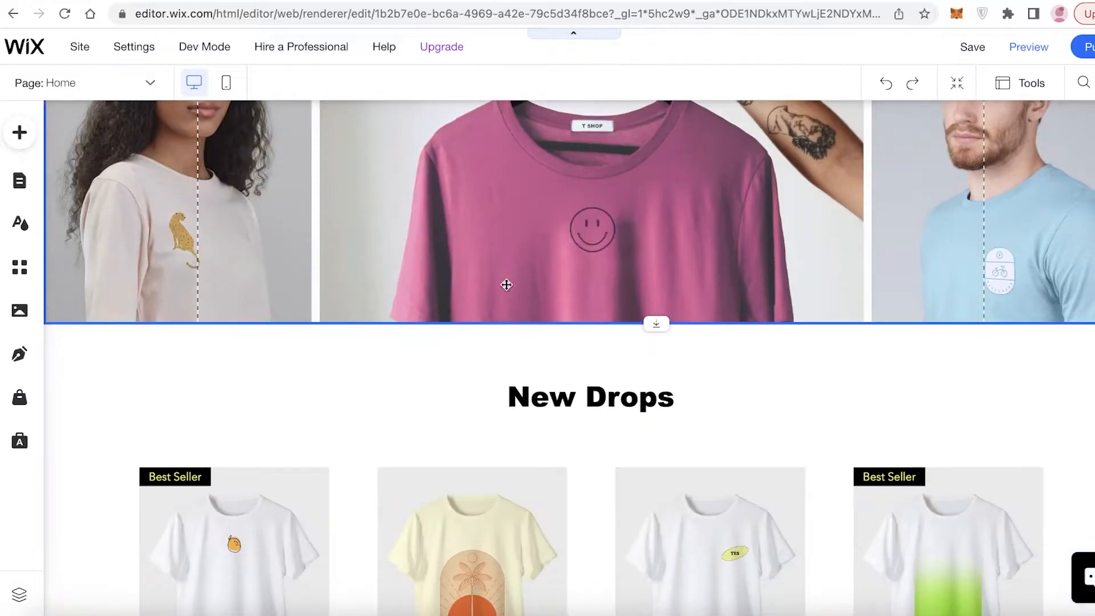
scroll(614, 228, "up", 9)
scroll(623, 307, "down", 4)
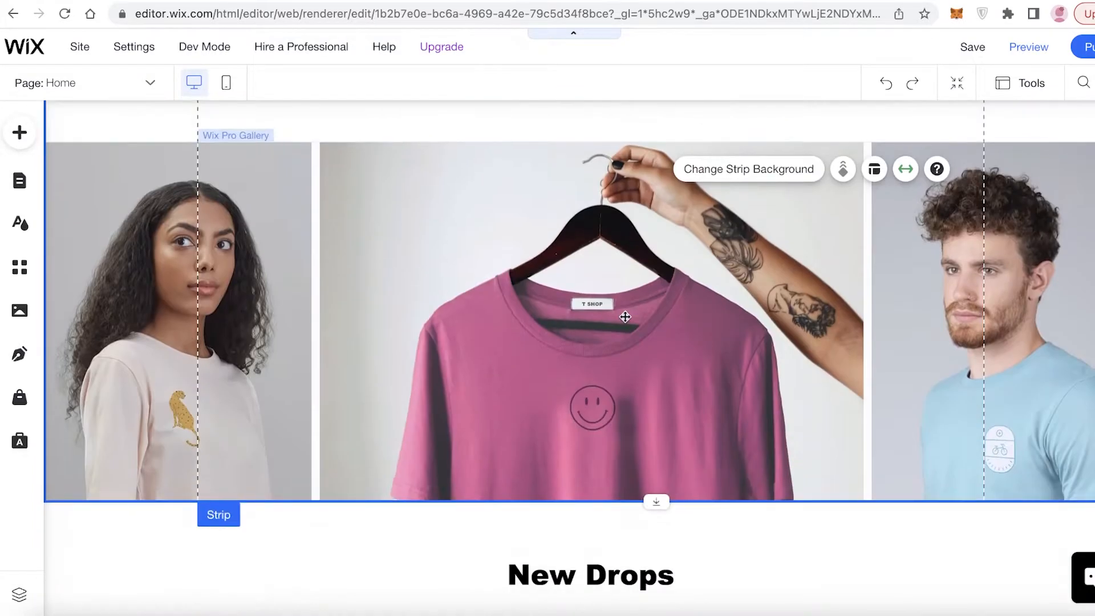
left_click(644, 269)
left_click(265, 139)
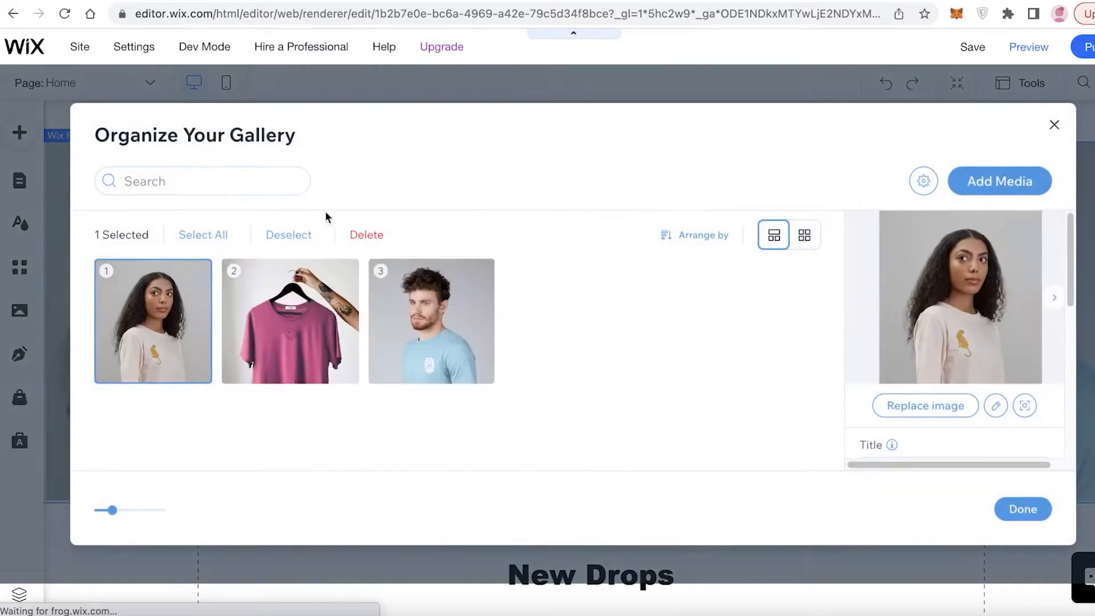
left_click(339, 278)
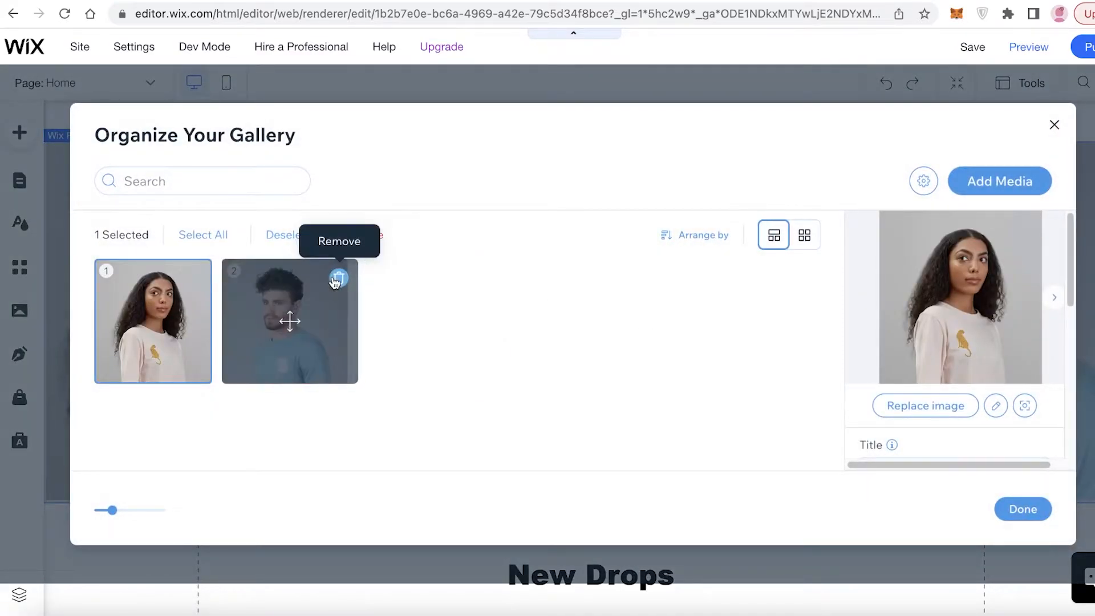
left_click(336, 278)
left_click(195, 277)
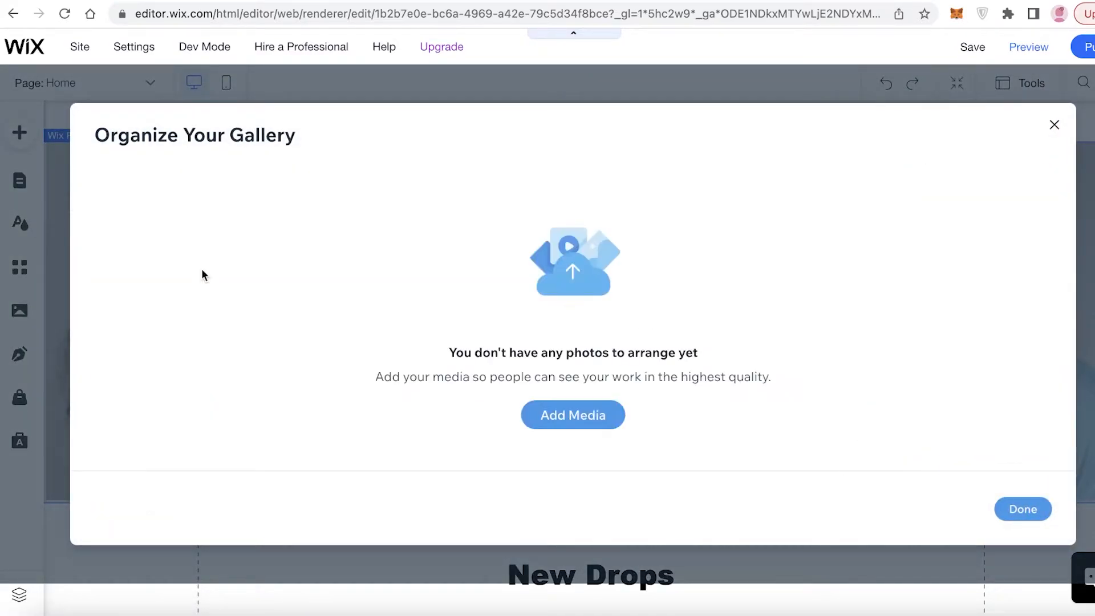
Step: Start adding media to the empty gallery from the Media from Wix library and search it for PEAR
left_click(569, 423)
left_click(662, 366)
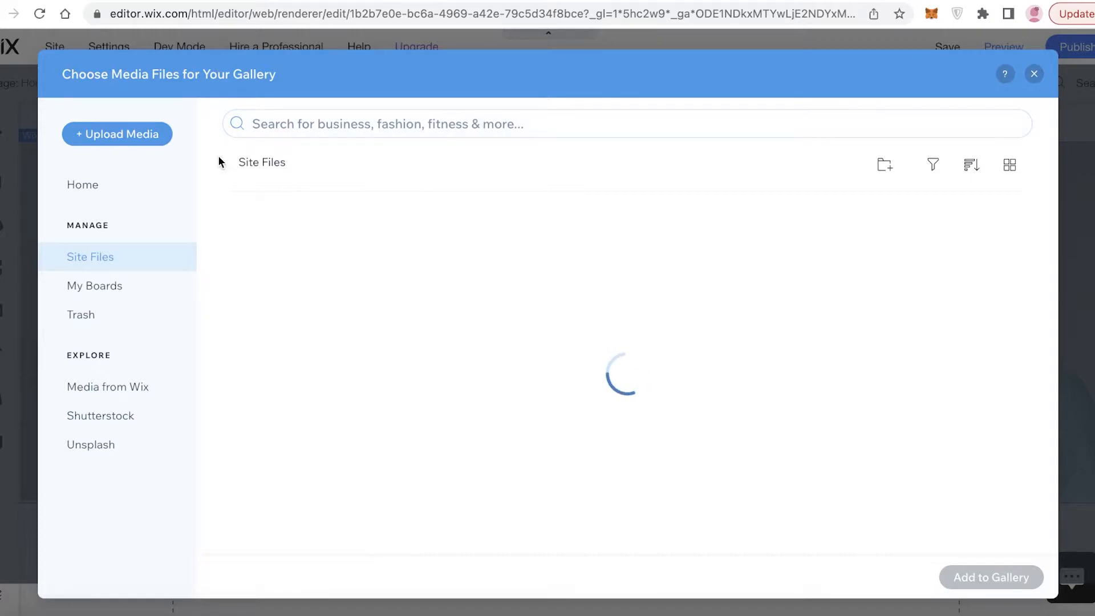
left_click(108, 393)
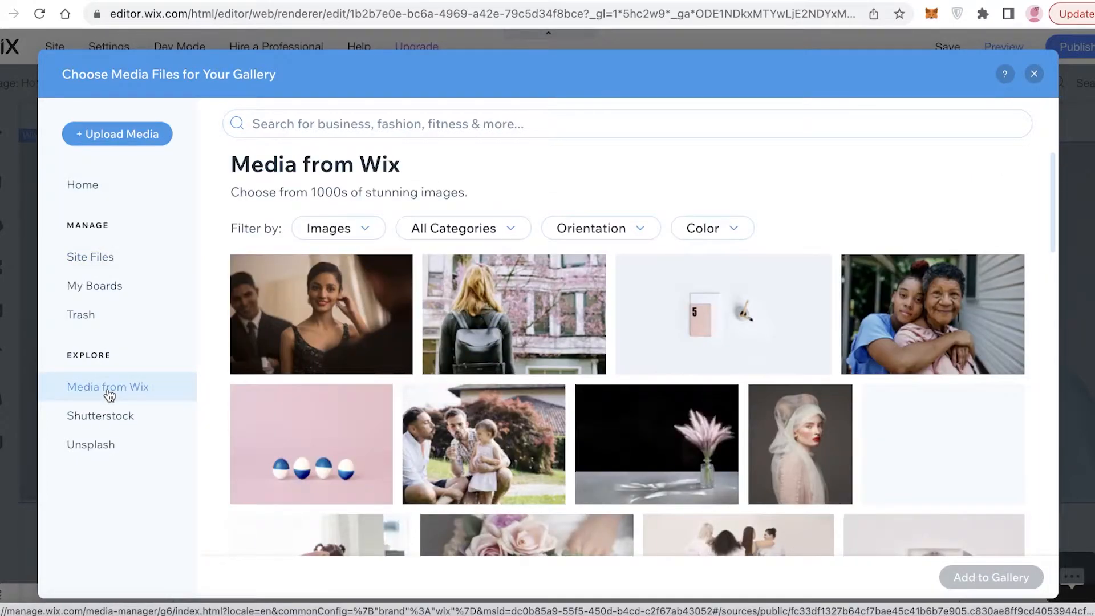
left_click(391, 124)
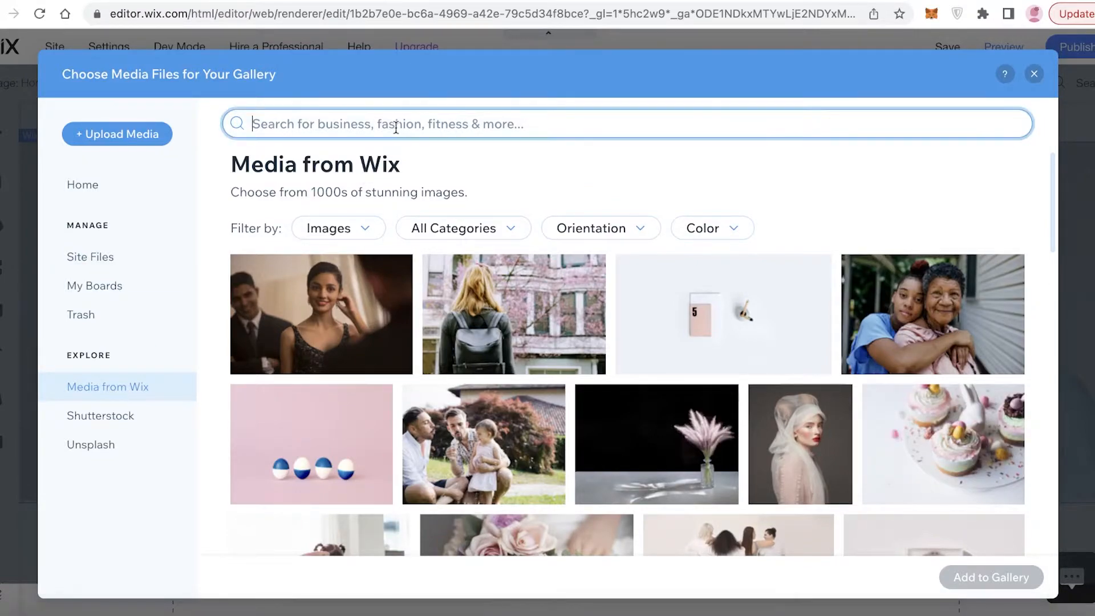
type("PEAR")
key("Return")
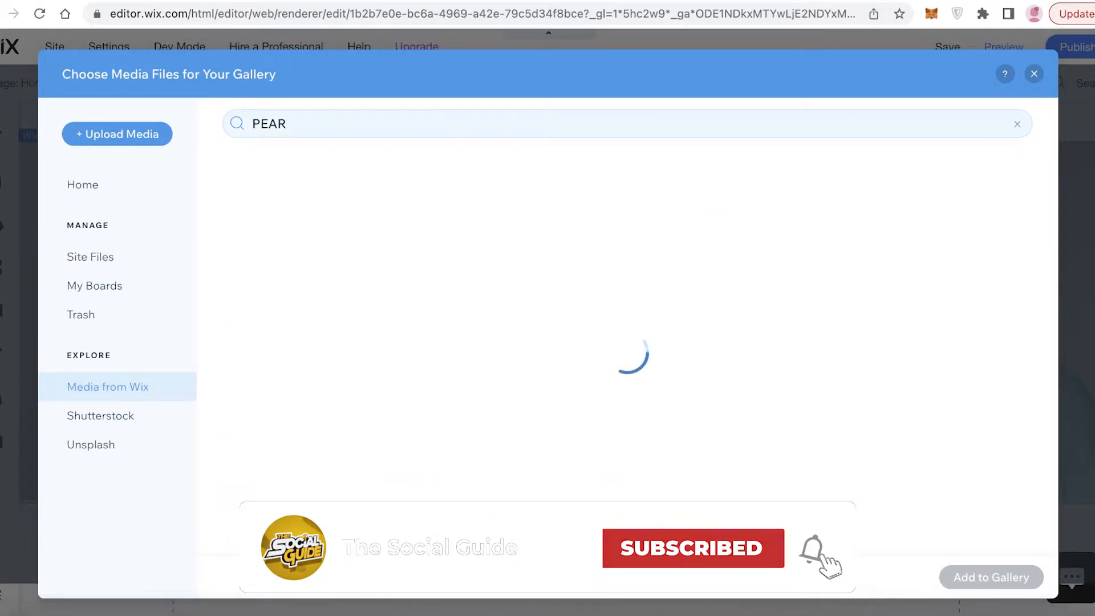
Step: Search the Media from Wix library for FRUIT TSHIRT
left_click(410, 127)
key("ctrl+a")
key("BackSpace")
type("FRUIT TSH")
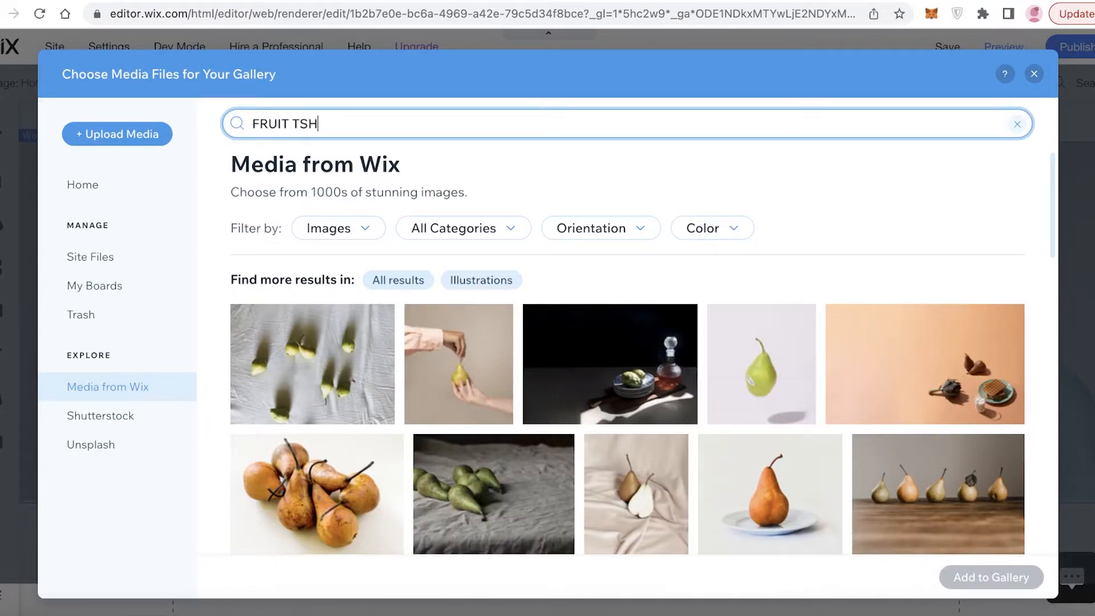
type("IRT")
key("Return")
Step: Search Media from Wix for tshirt and add the photo of the woman in the pale yellow T-shirt to the gallery
key("ctrl+a")
key("BackSpace")
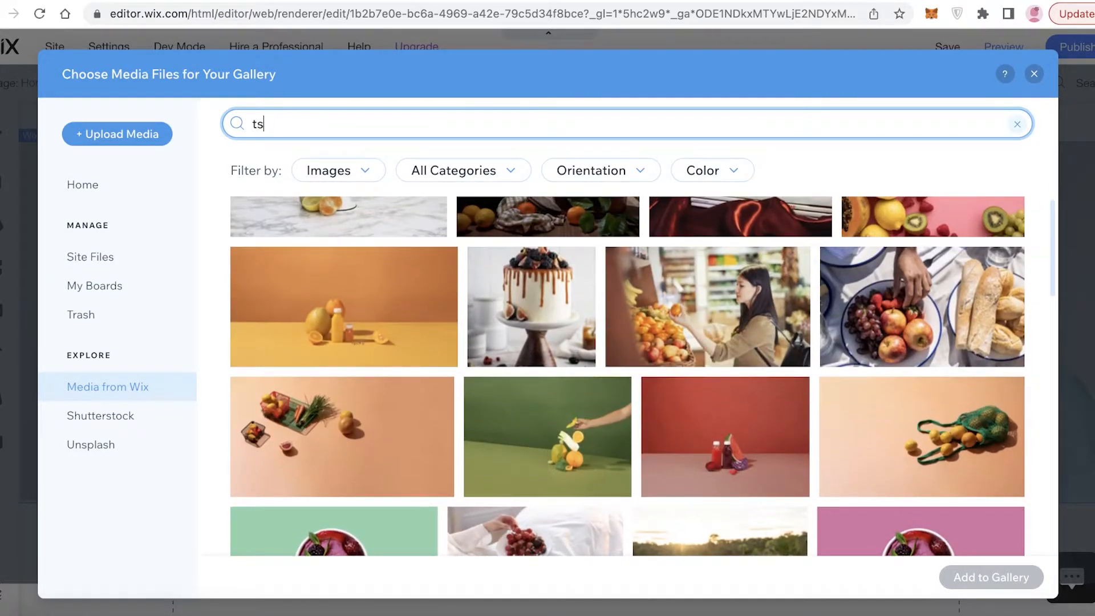
key("Return")
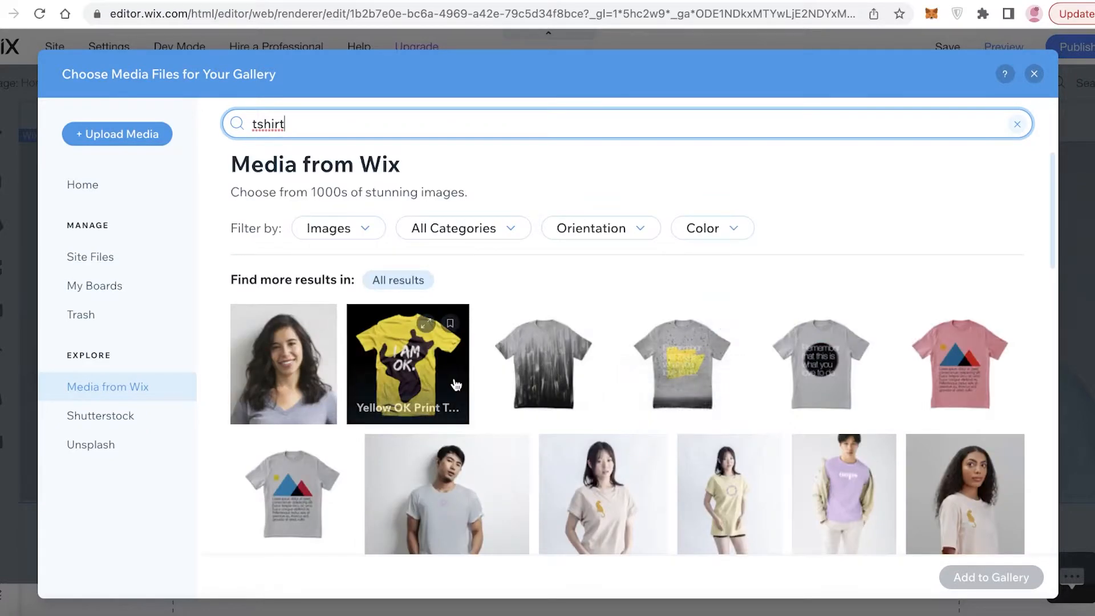
scroll(493, 405, "down", 3)
left_click(593, 327)
left_click(736, 327)
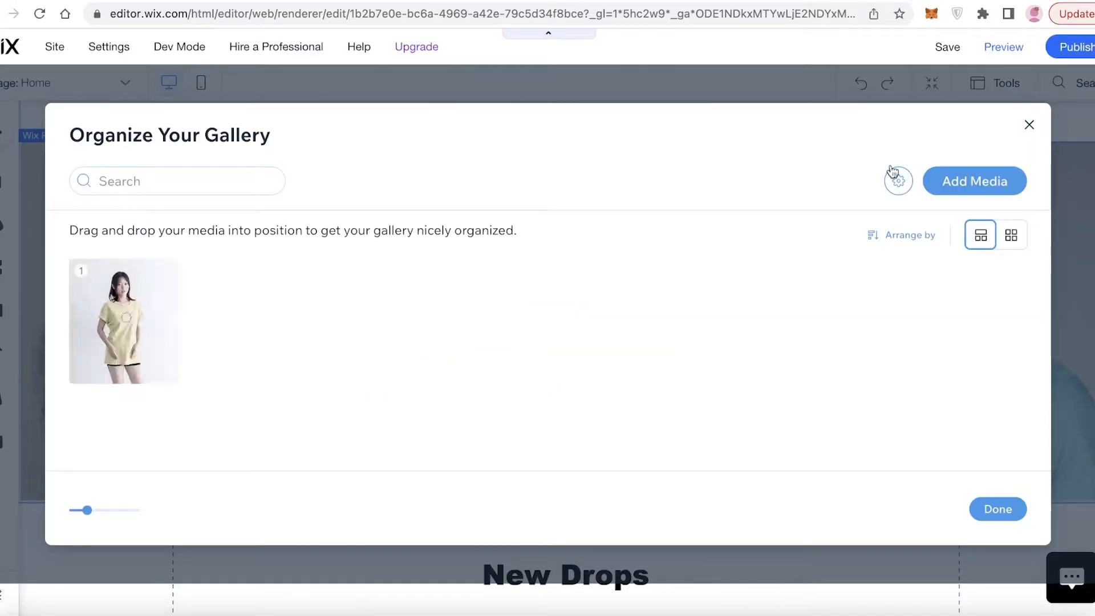
Step: Search Unsplash for tshirt and add the photo of the woman in the dark CEO,000,000 T-shirt to the gallery
left_click(963, 182)
left_click(958, 242)
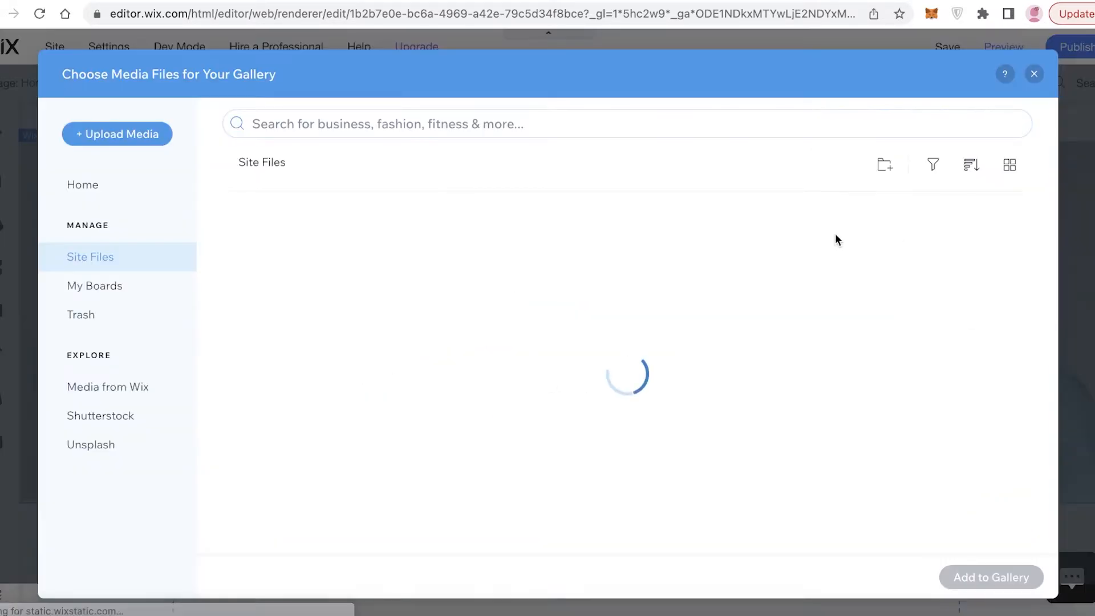
left_click(103, 411)
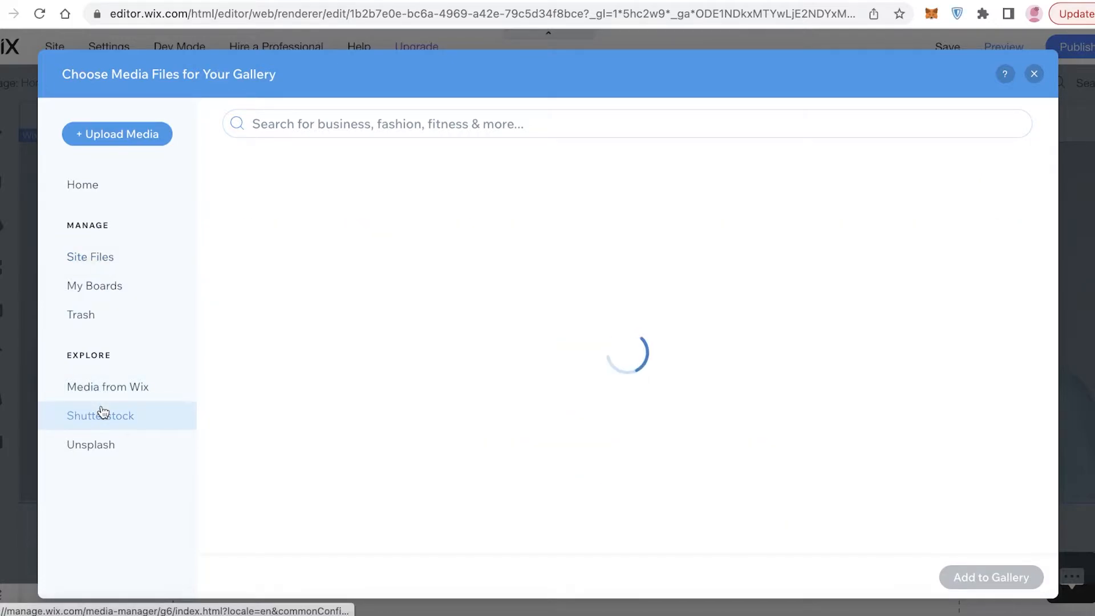
left_click(90, 444)
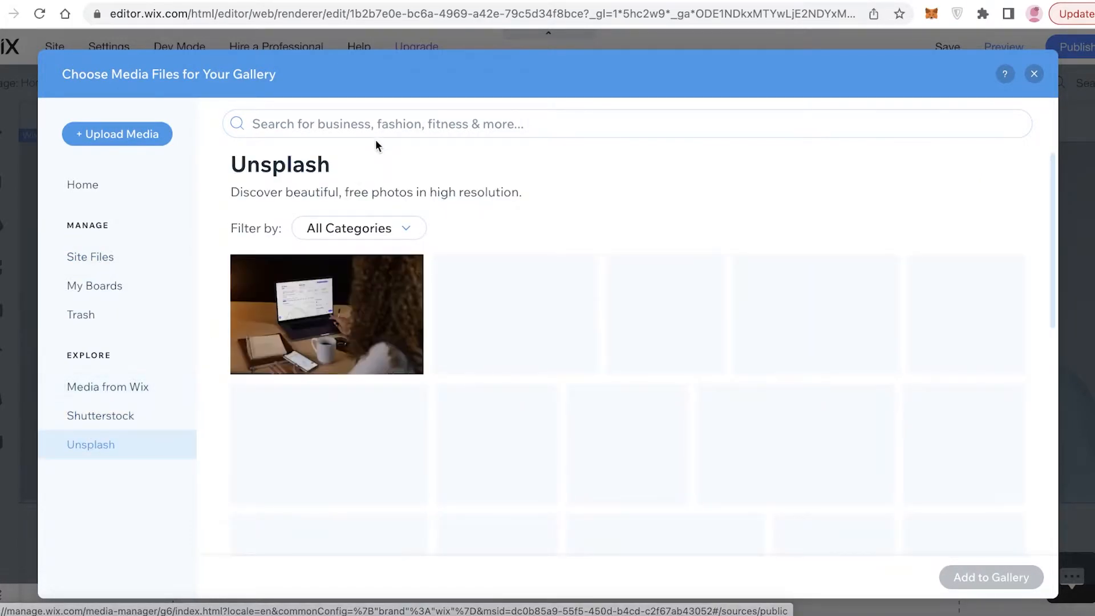
left_click(379, 121)
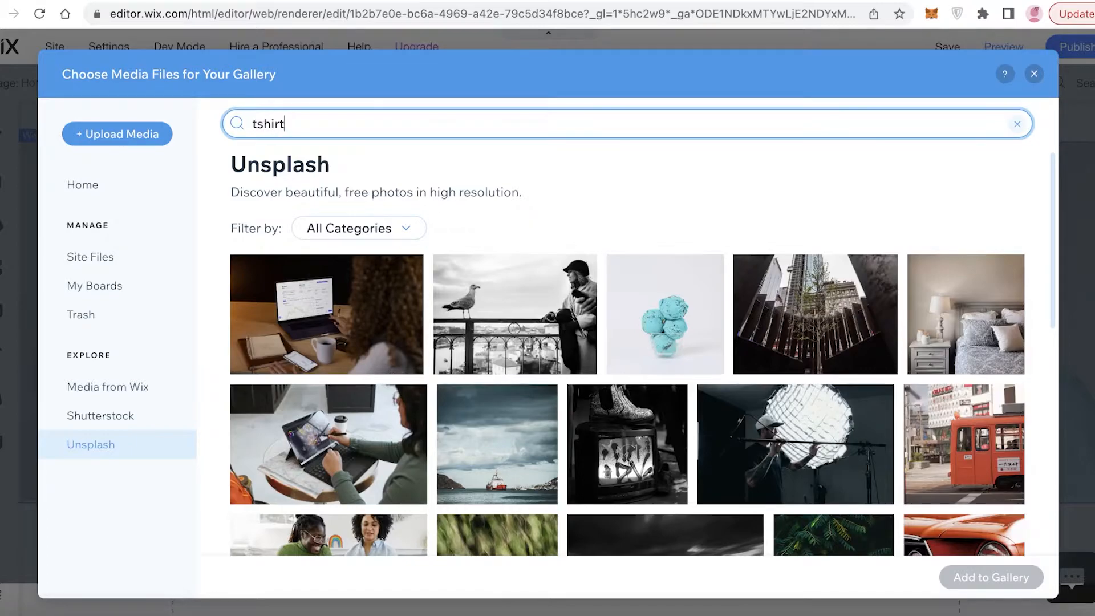
key("Return")
scroll(627, 371, "down", 4)
left_click(661, 419)
left_click(1008, 580)
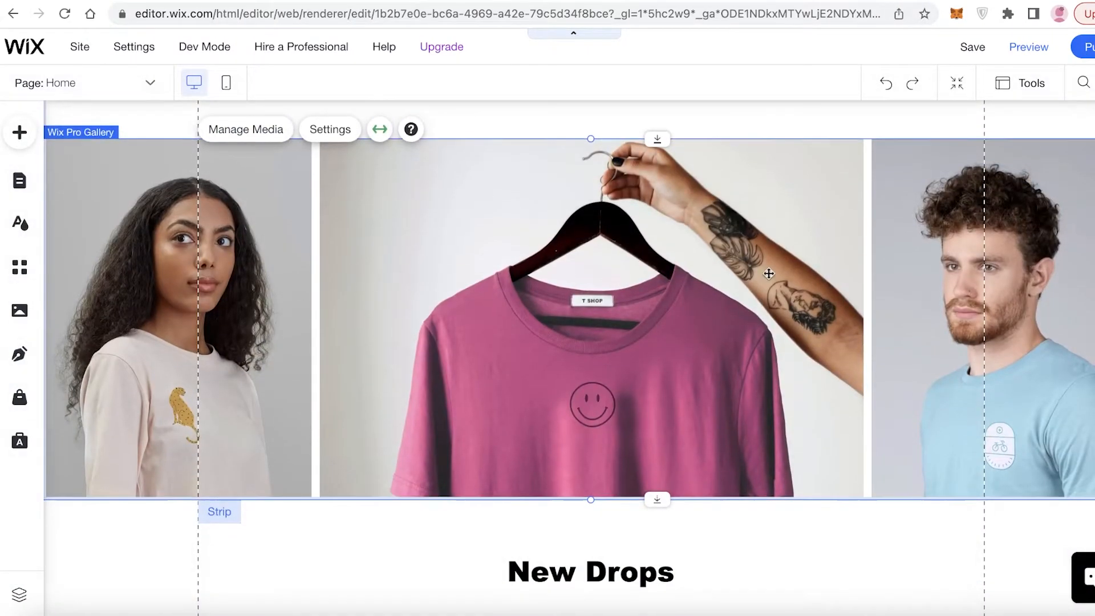
Step: Reposition the updated photo gallery on the home page directly beneath the There's One for Everyone tagline
scroll(621, 205, "down", 3)
scroll(622, 228, "up", 3)
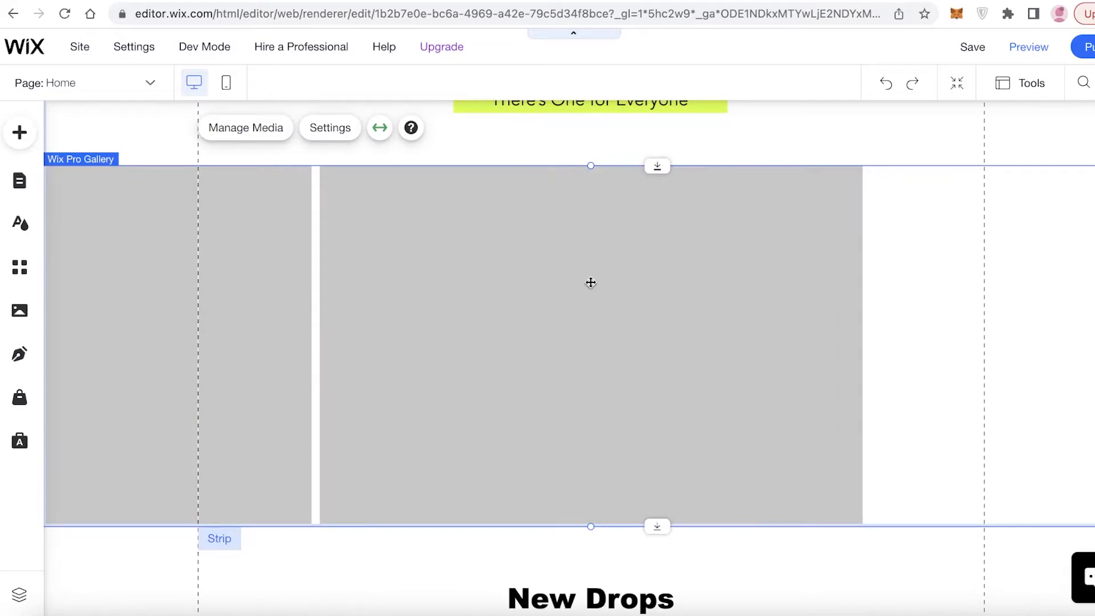
left_click_drag(471, 271, 568, 250)
mouse_move(633, 190)
left_mouse_down()
mouse_move(631, 320)
mouse_move(550, 374)
mouse_move(603, 164)
mouse_move(571, 196)
mouse_move(575, 215)
left_mouse_up()
scroll(548, 326, "up", 3)
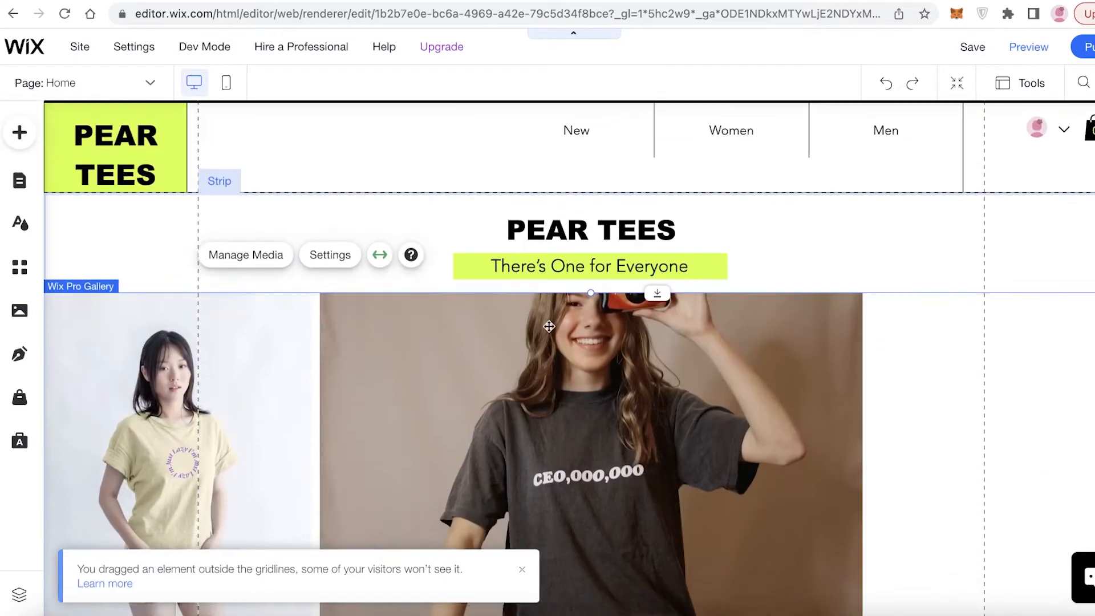
Step: Stretch the photo gallery downward by its lower edge and pull it back up to reduce the empty space above New Drops
scroll(549, 326, "down", 3)
left_click_drag(656, 494, 657, 613)
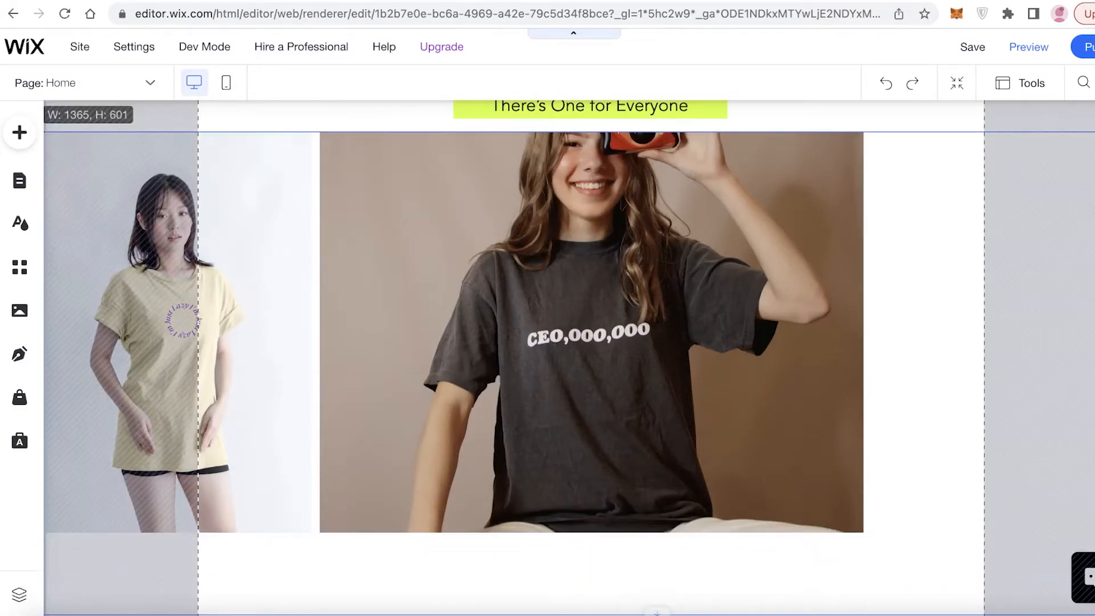
scroll(658, 369, "down", 8)
scroll(648, 315, "up", 2)
left_click_drag(659, 228, 679, 75)
Step: Adjust the vertical position of the photo gallery so it sits clear of the header, just under the tagline
left_click(588, 252)
left_click(644, 223)
scroll(656, 220, "up", 4)
left_click_drag(650, 486, 636, 332)
left_click(586, 268)
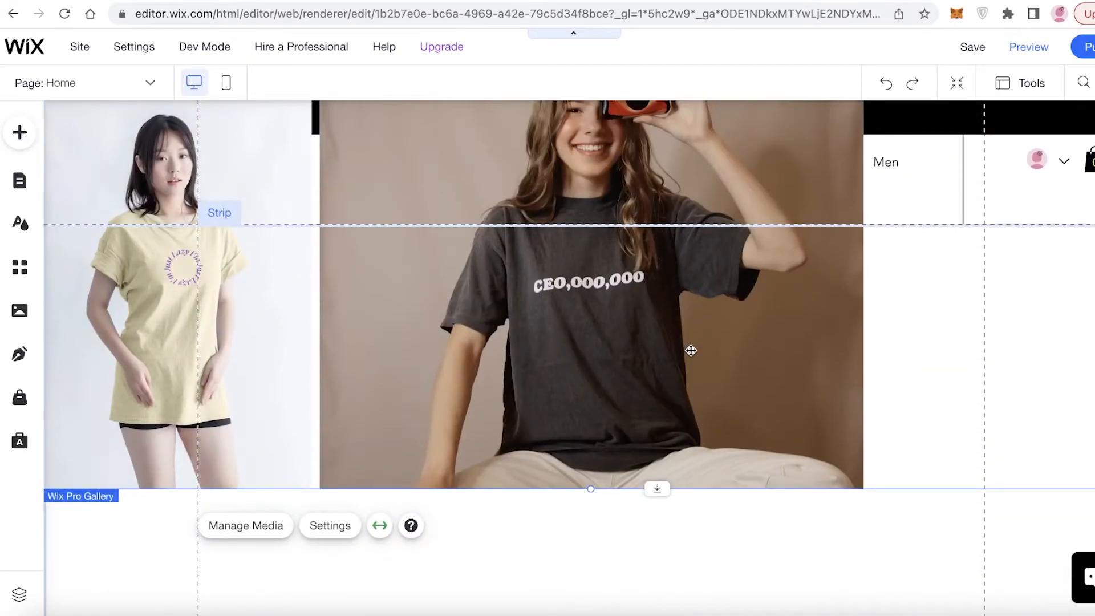
mouse_move(690, 350)
left_mouse_down()
mouse_move(660, 594)
mouse_move(667, 454)
left_mouse_up()
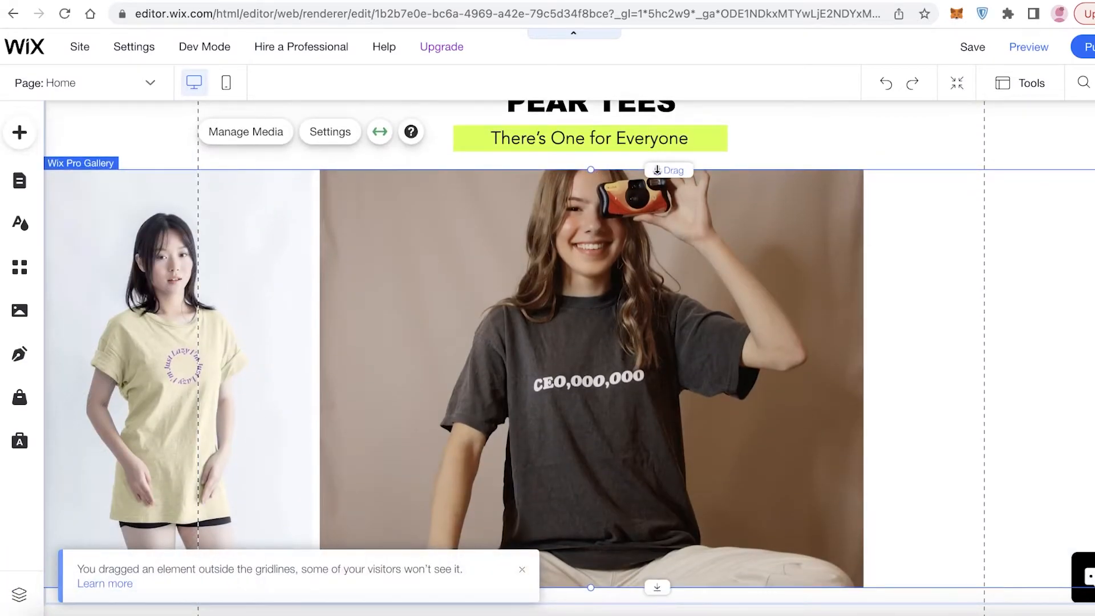
Step: Review the rest of the home page from the New Drops section to the footer and return to the header
scroll(667, 291, "down", 6)
left_click(713, 324)
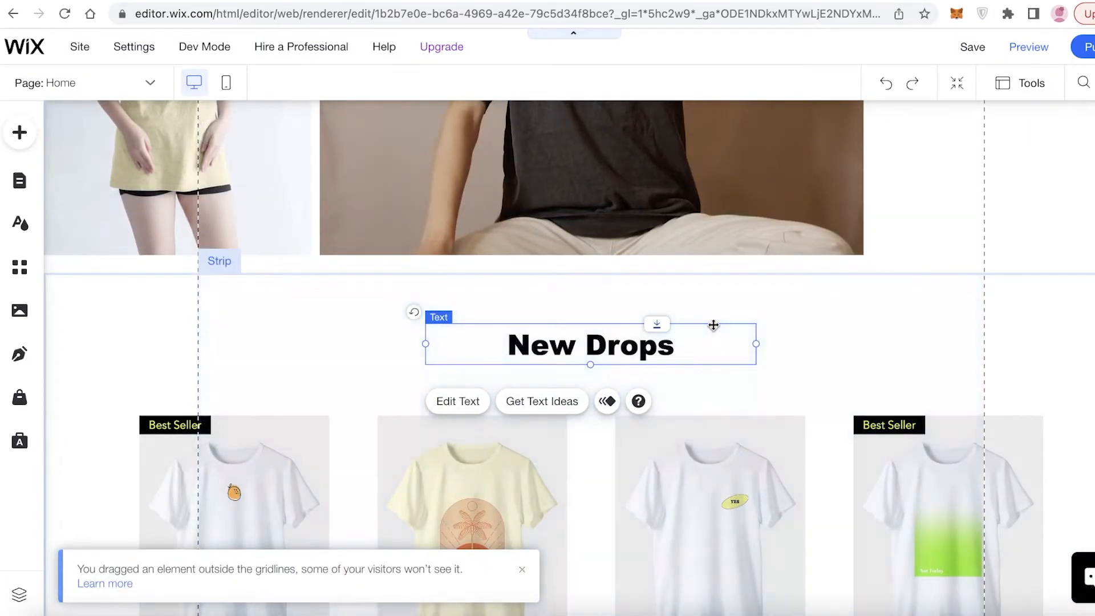
scroll(374, 242, "down", 15)
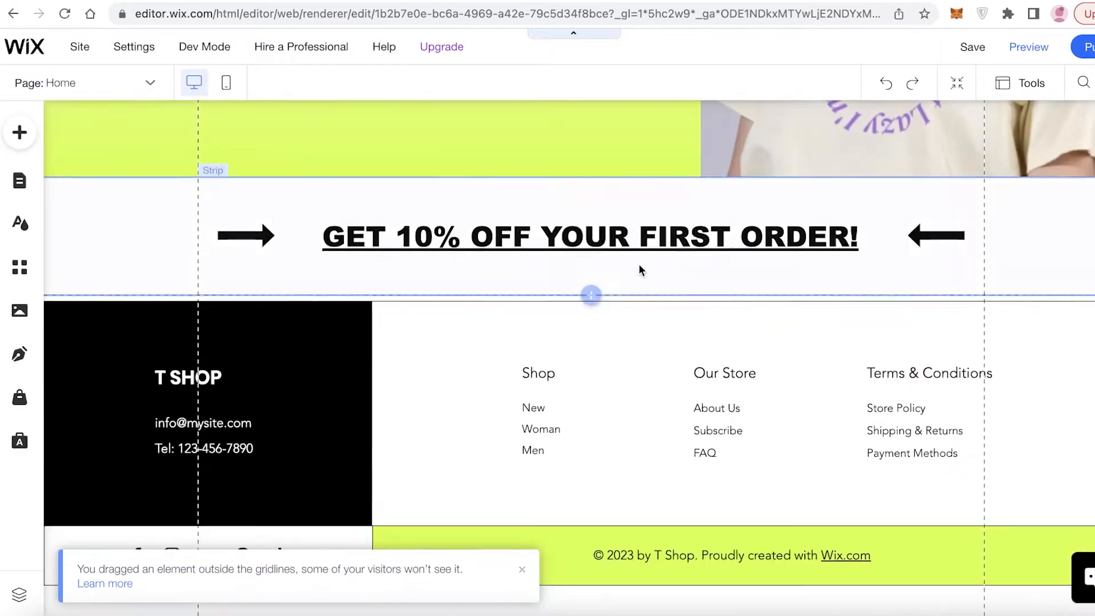
scroll(834, 232, "up", 20)
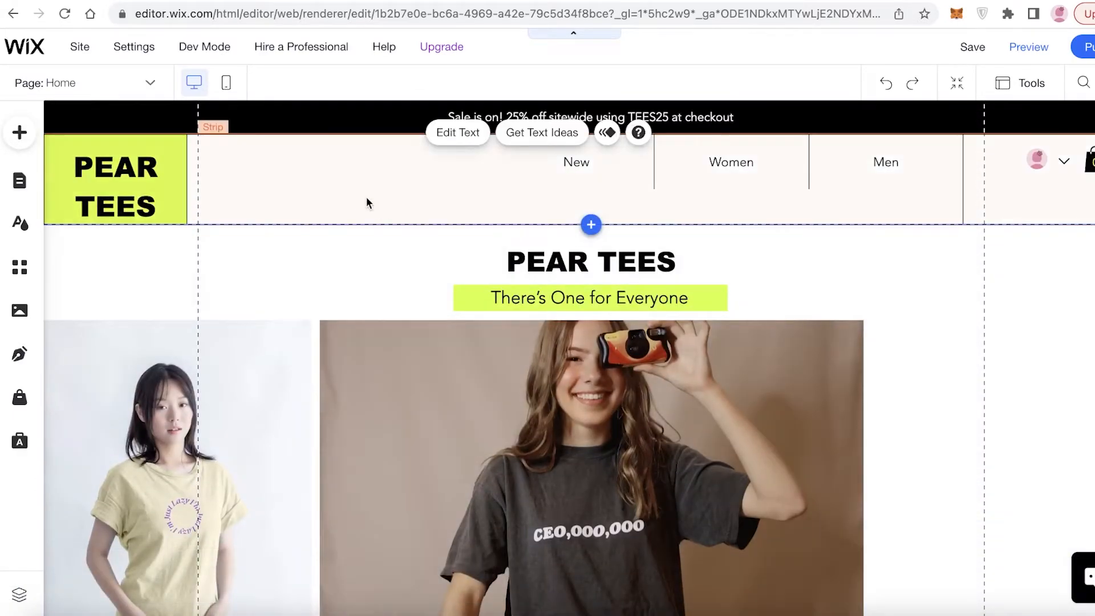
Step: Look through the list of site pages and the Site Menu, opening the New and Men shop pages
left_click(96, 86)
left_click(94, 81)
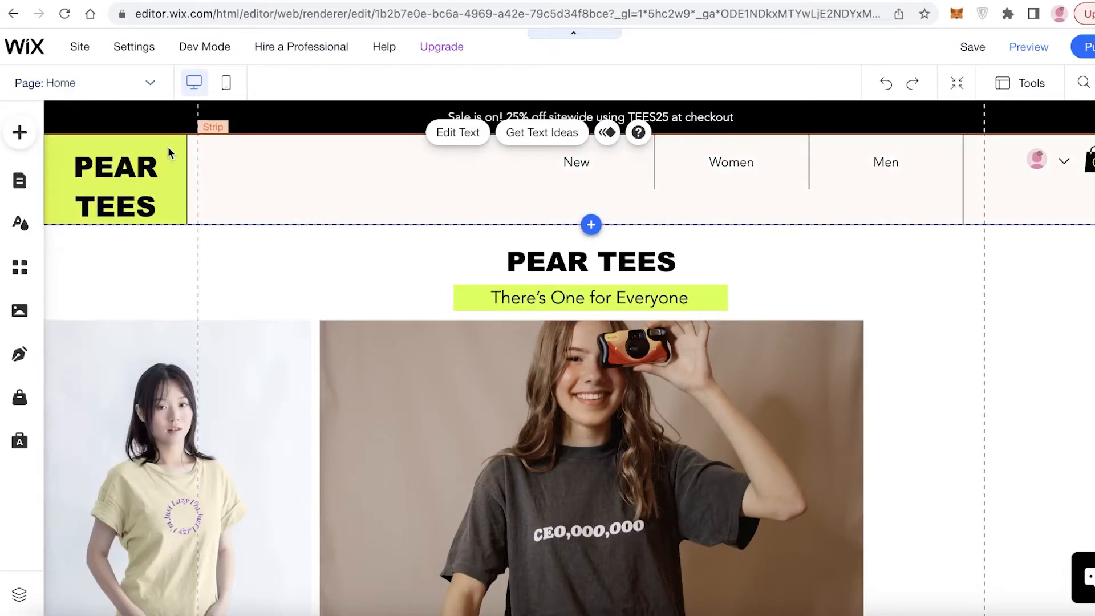
left_click(117, 86)
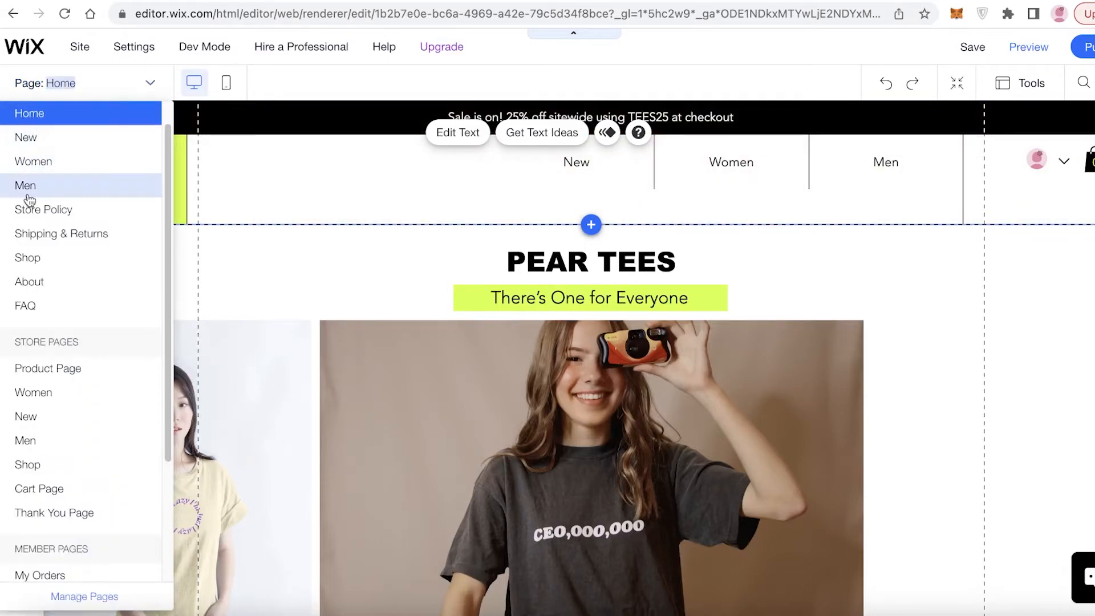
left_click(114, 84)
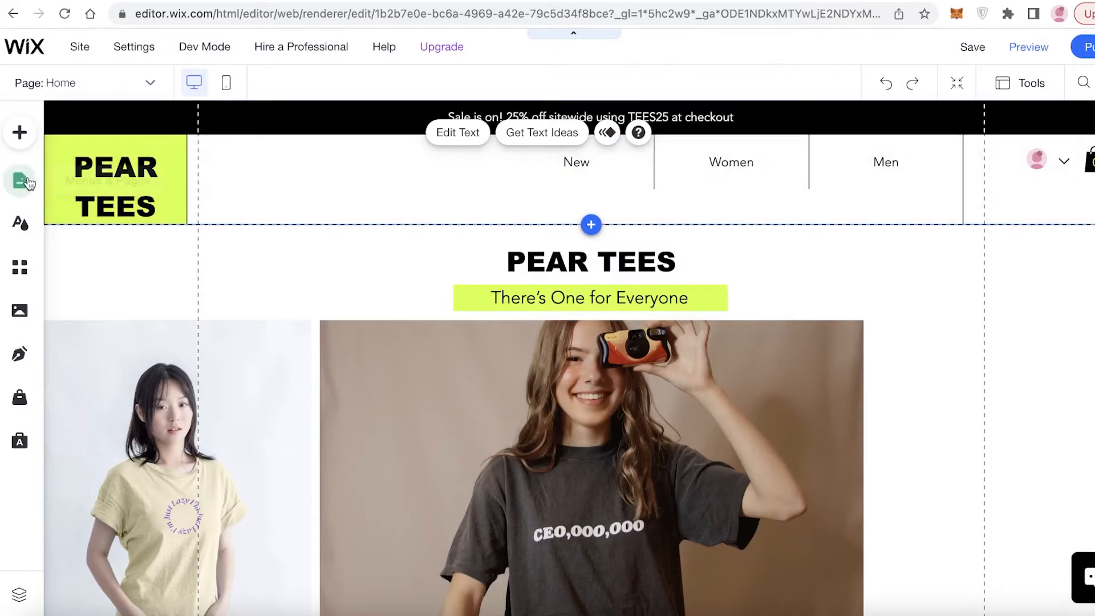
left_click(22, 180)
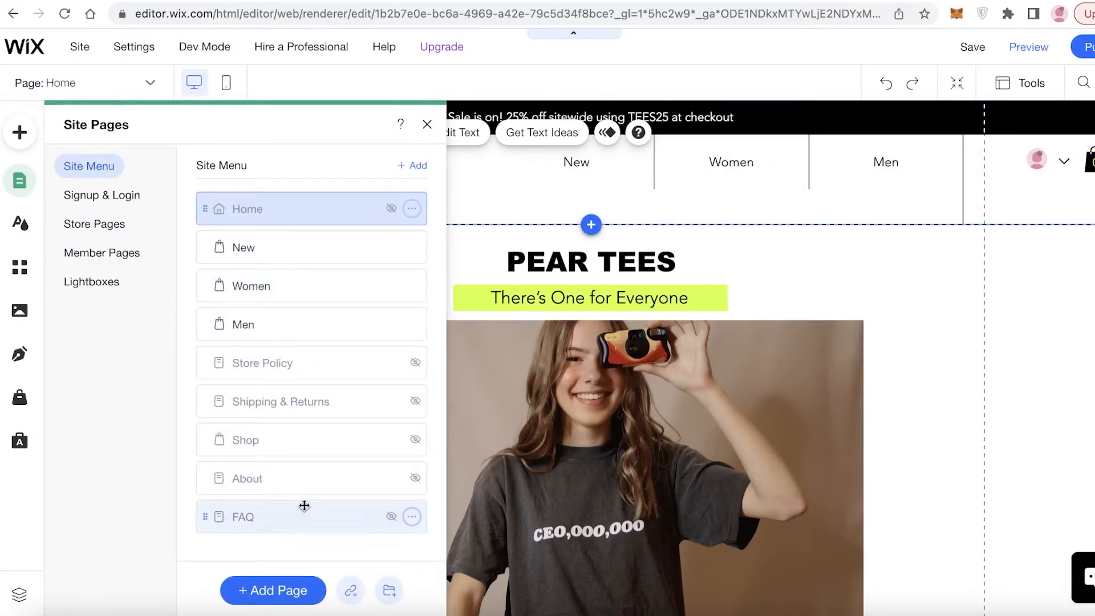
left_click(297, 249)
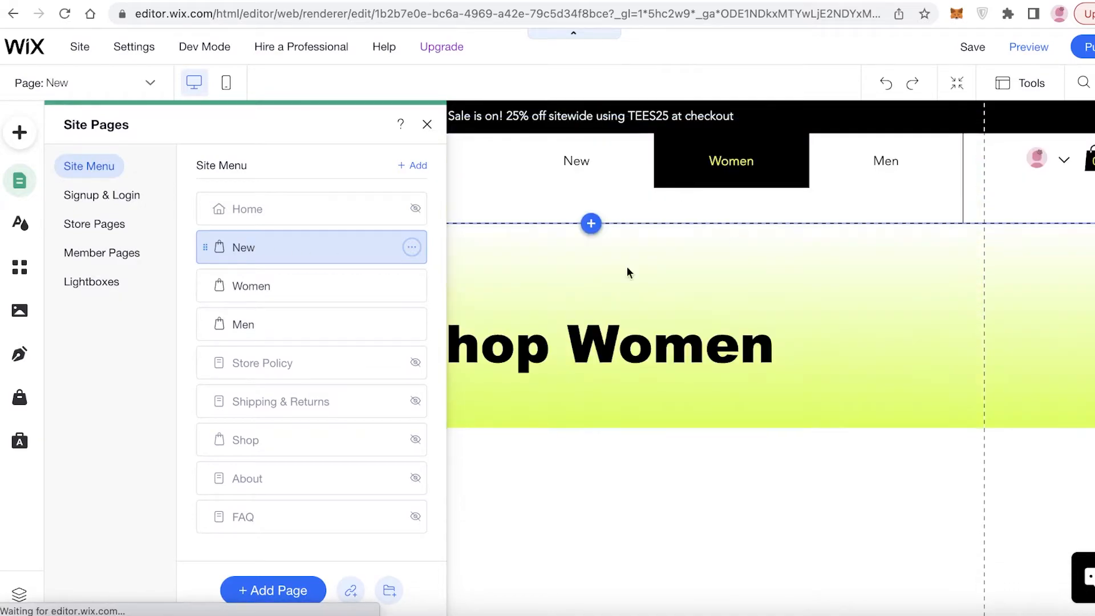
left_click(246, 312)
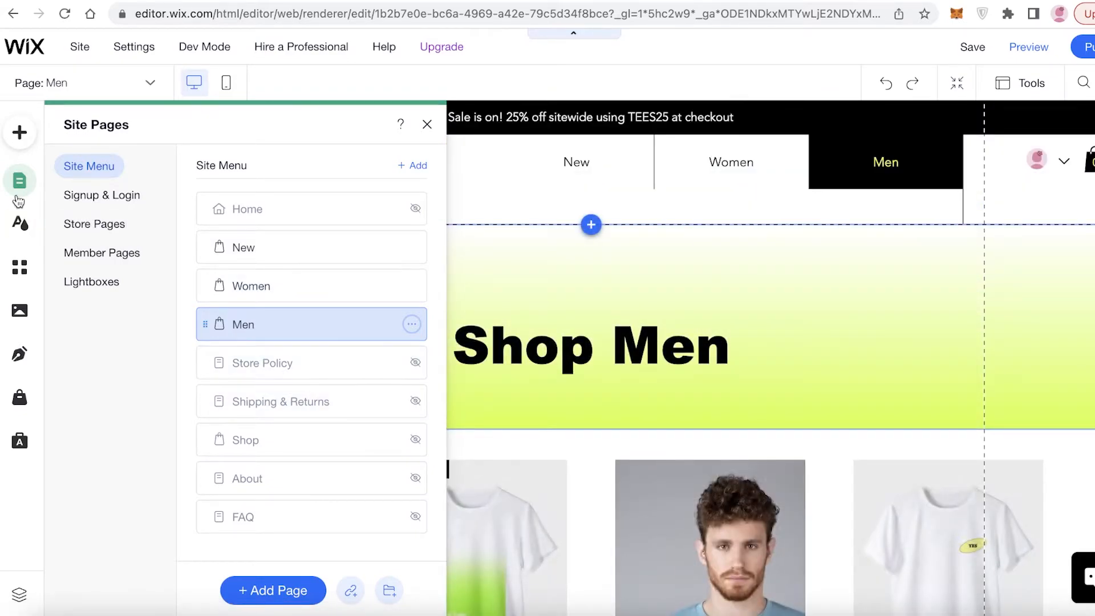
Step: Look over the Store elements that can be added to the site and the Site Design theme options
left_click(23, 137)
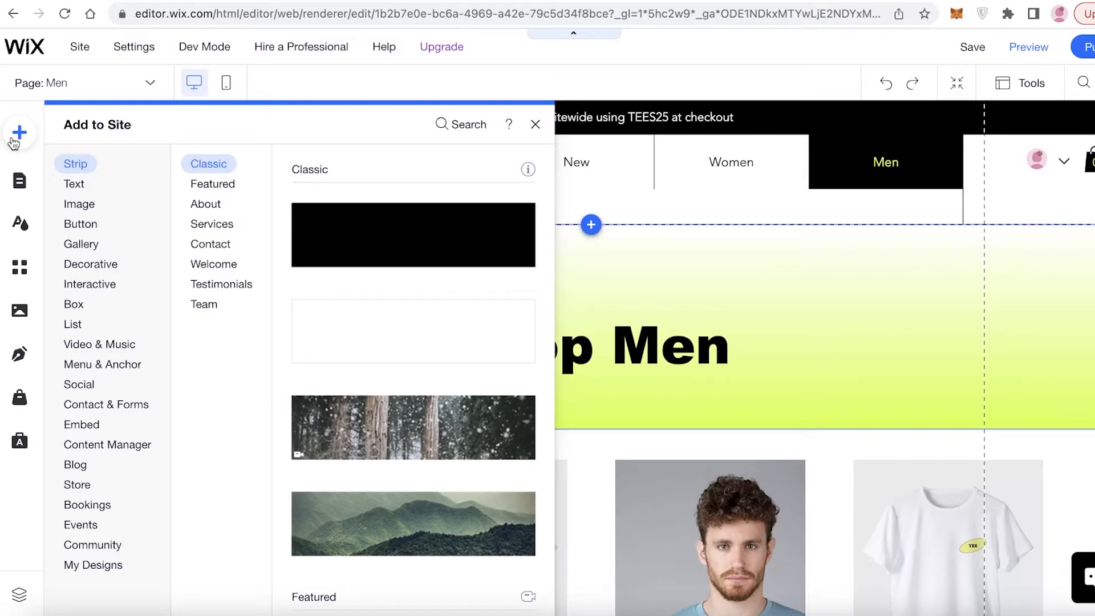
left_click(77, 484)
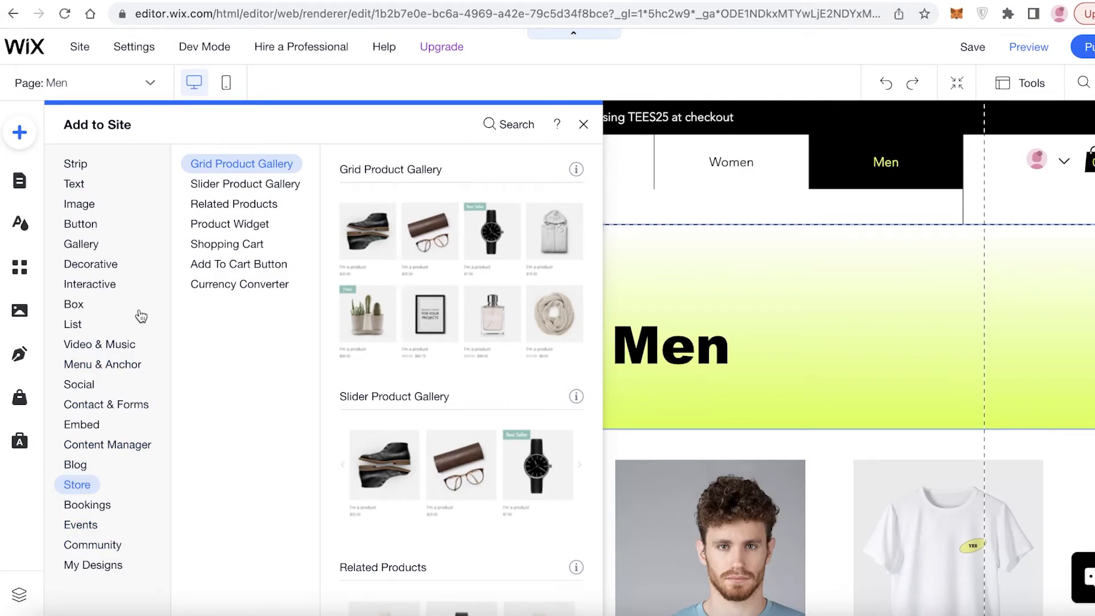
left_click(20, 238)
mouse_move(194, 228)
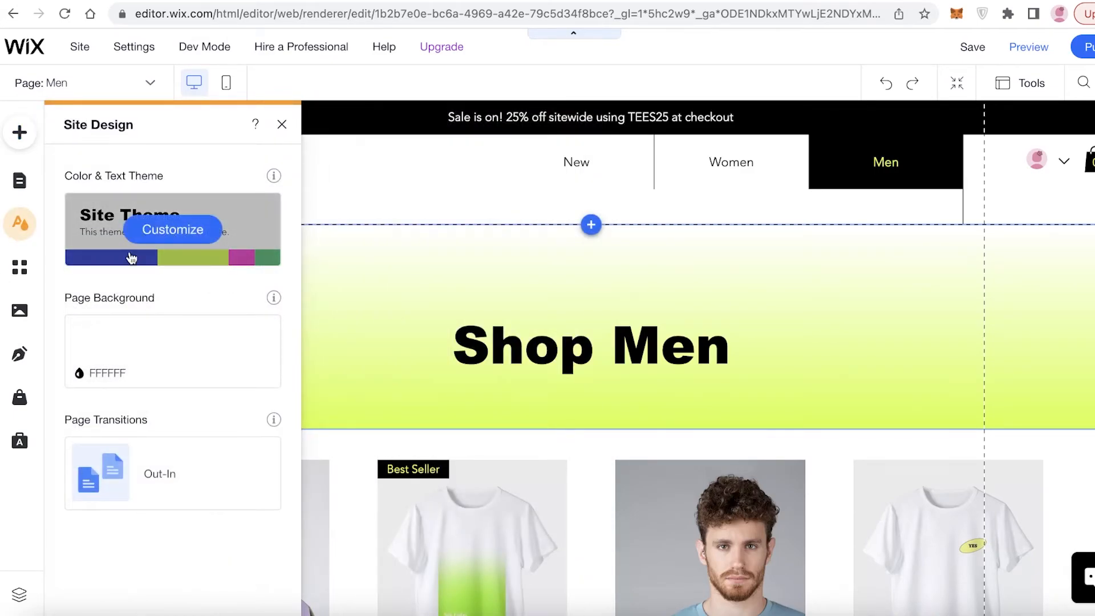
Step: Browse the Wix App Market's recommended and trending apps, business solutions and app categories
left_click(18, 278)
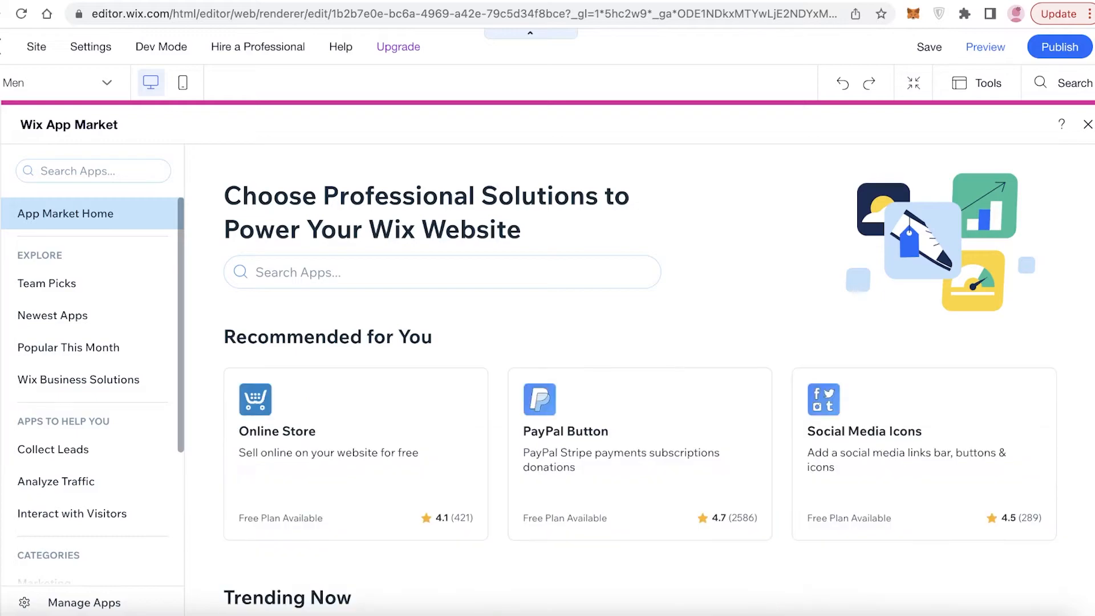
scroll(148, 254, "down", 4)
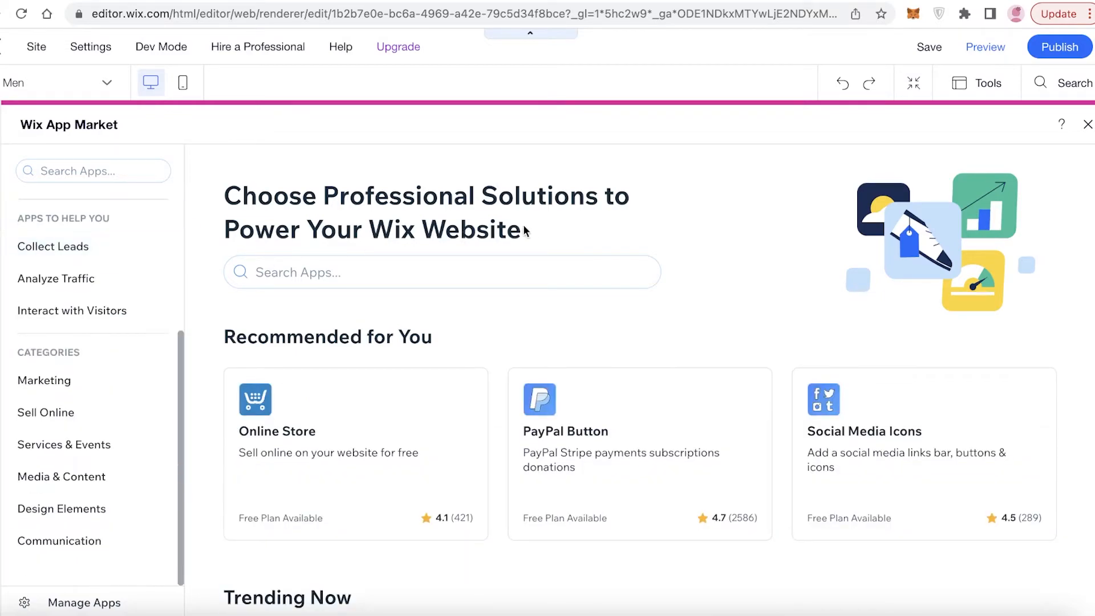
scroll(542, 229, "down", 8)
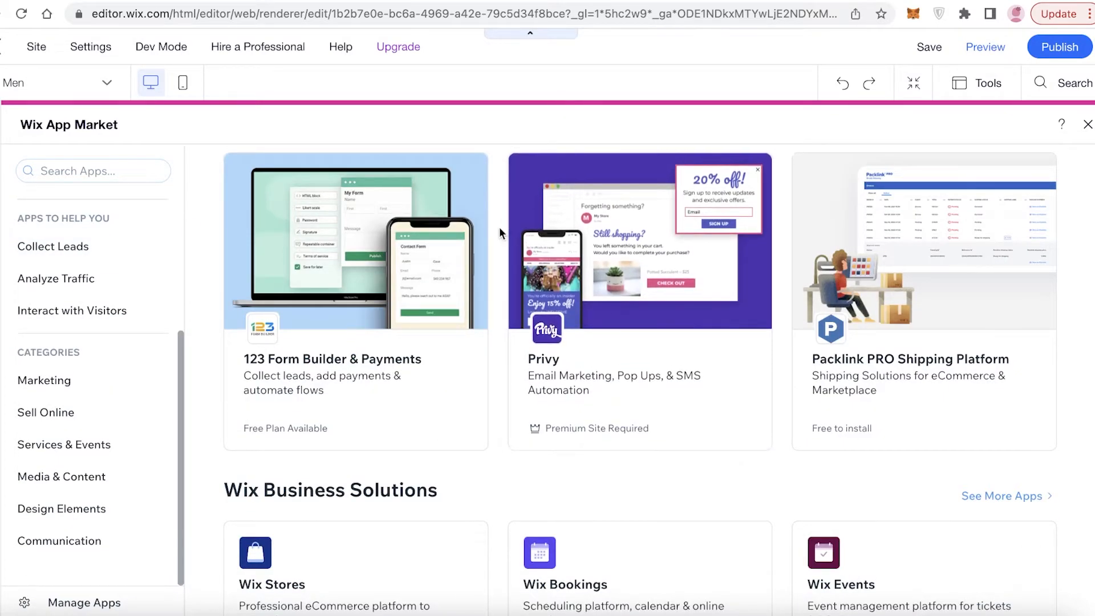
scroll(228, 225, "up", 7)
scroll(103, 251, "up", 4)
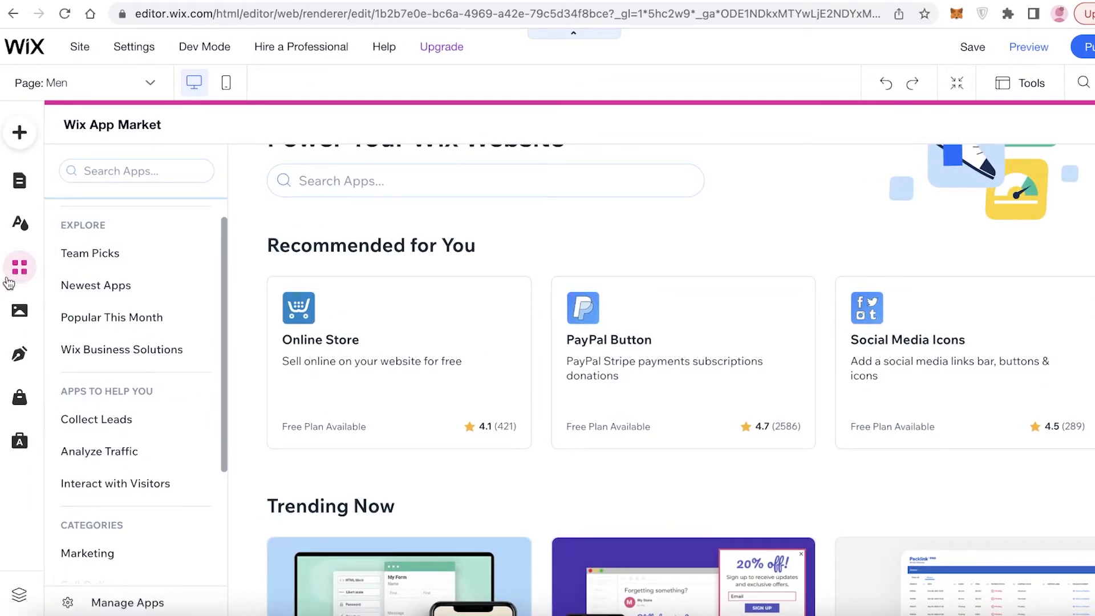
scroll(629, 254, "down", 15)
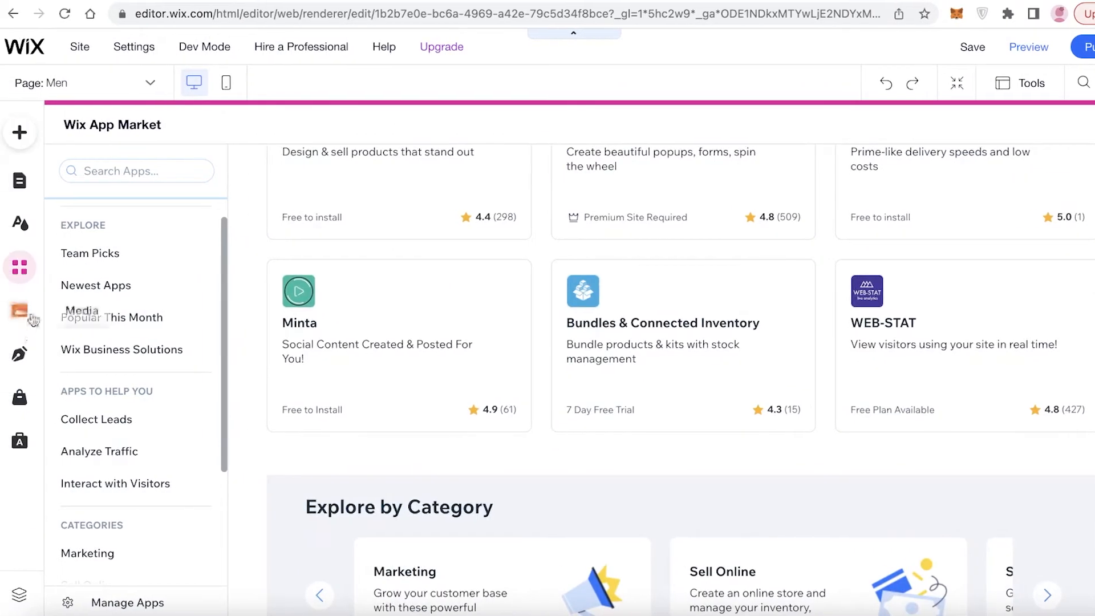
Step: Look over the media options, the Wix eCommerce introduction and the Ascend marketing tools while checking the Men page's products
left_click(20, 311)
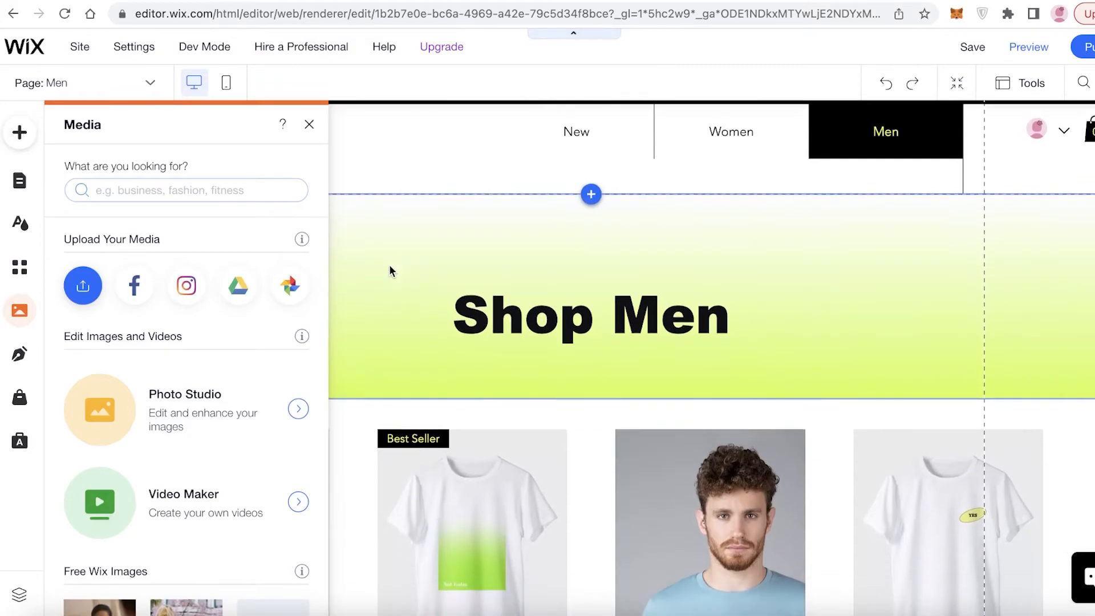
scroll(390, 266, "down", 5)
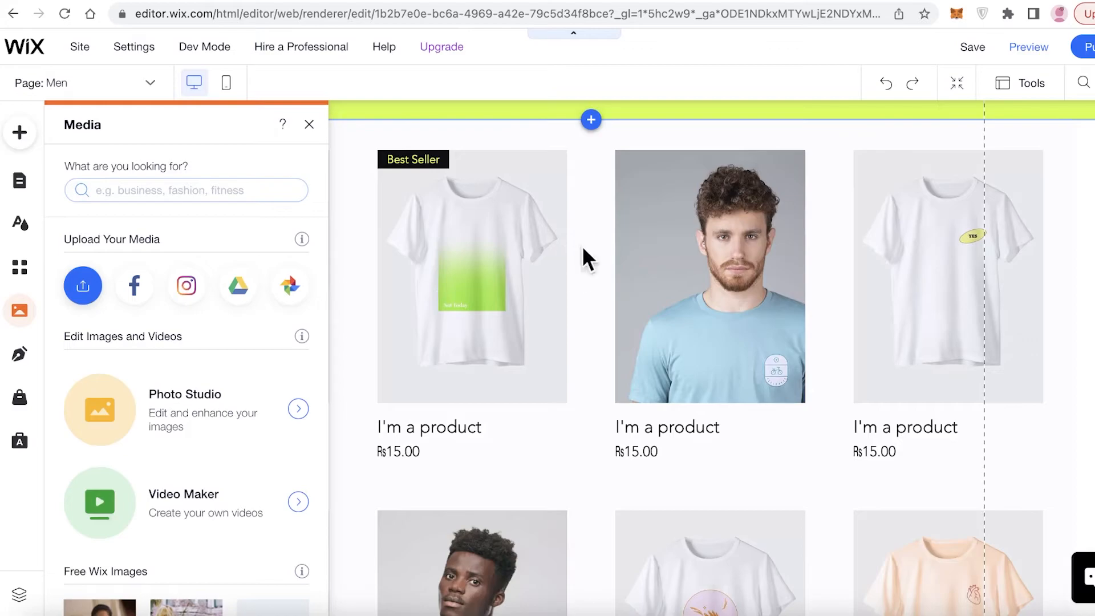
left_click(20, 354)
left_click(21, 395)
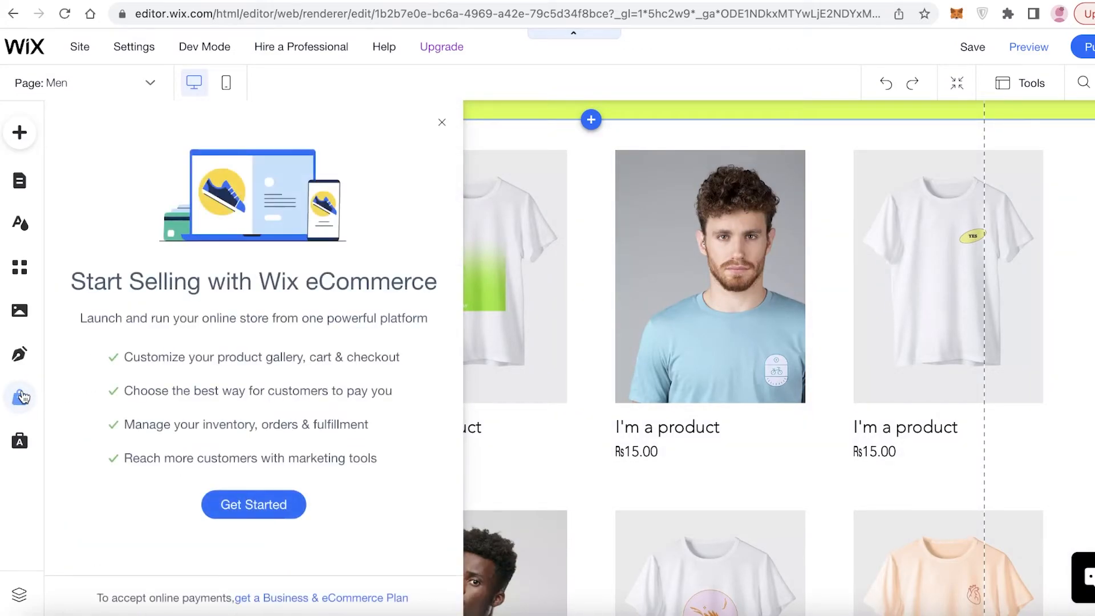
left_click(23, 448)
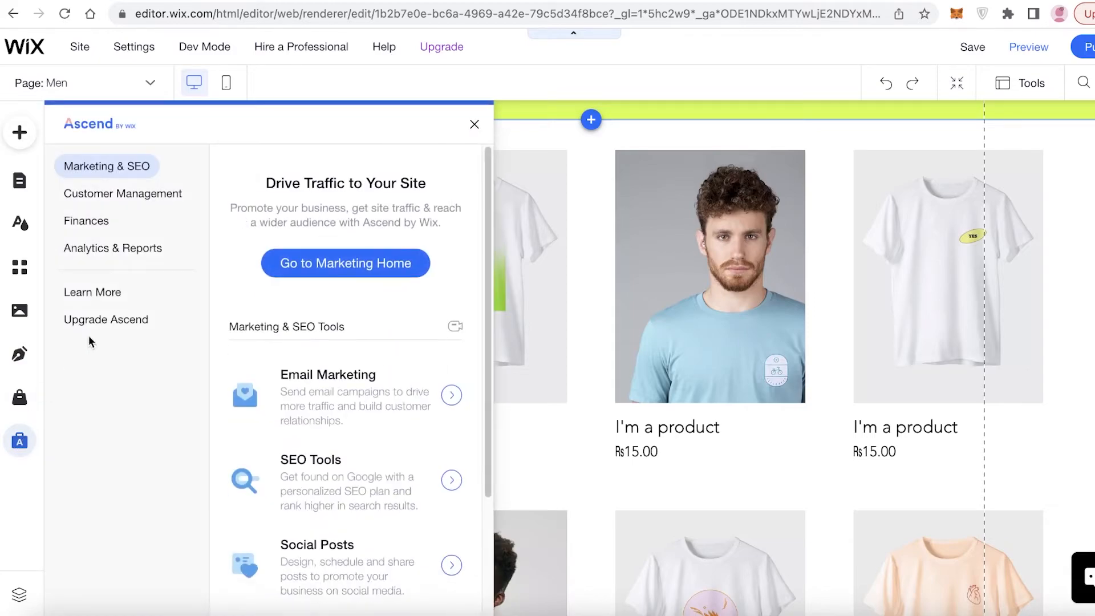
left_click(475, 125)
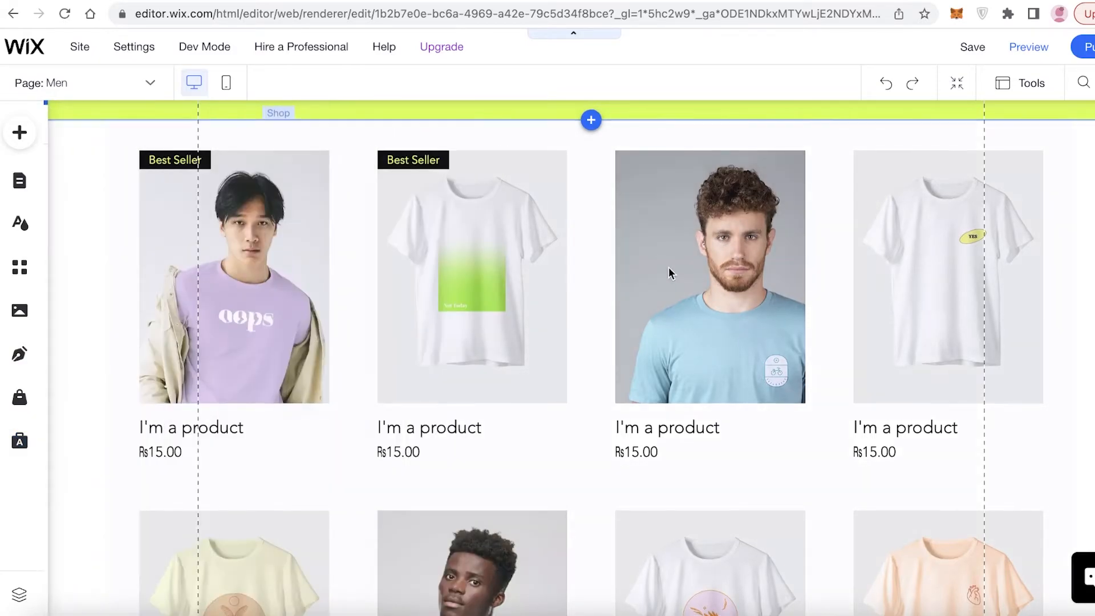
Step: Publish the PEAR TEES site and open its live version
scroll(670, 268, "up", 5)
left_click(150, 83)
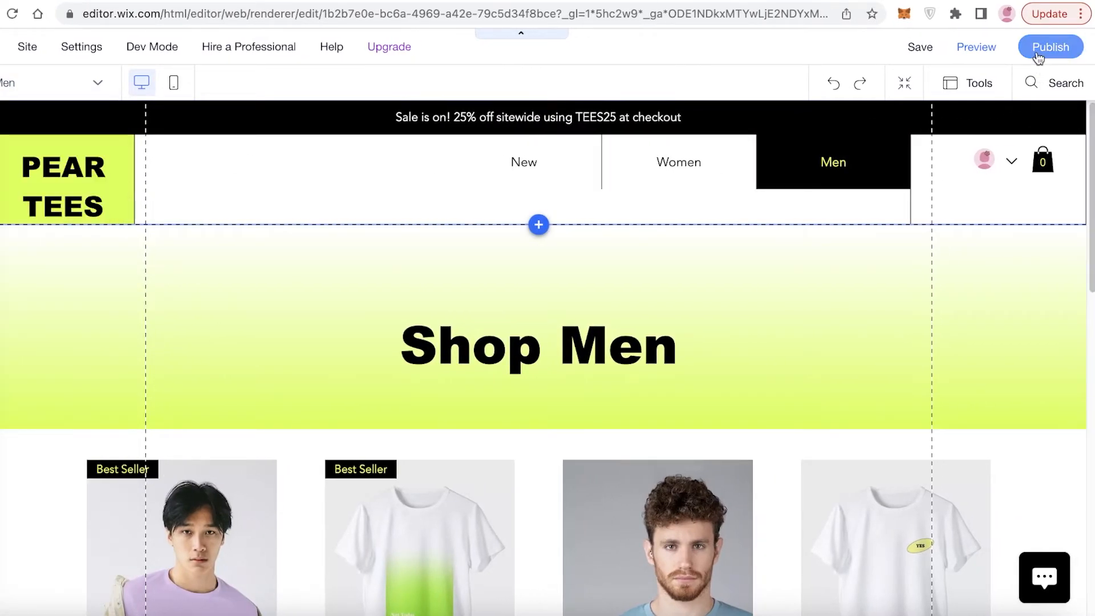
left_click(1071, 52)
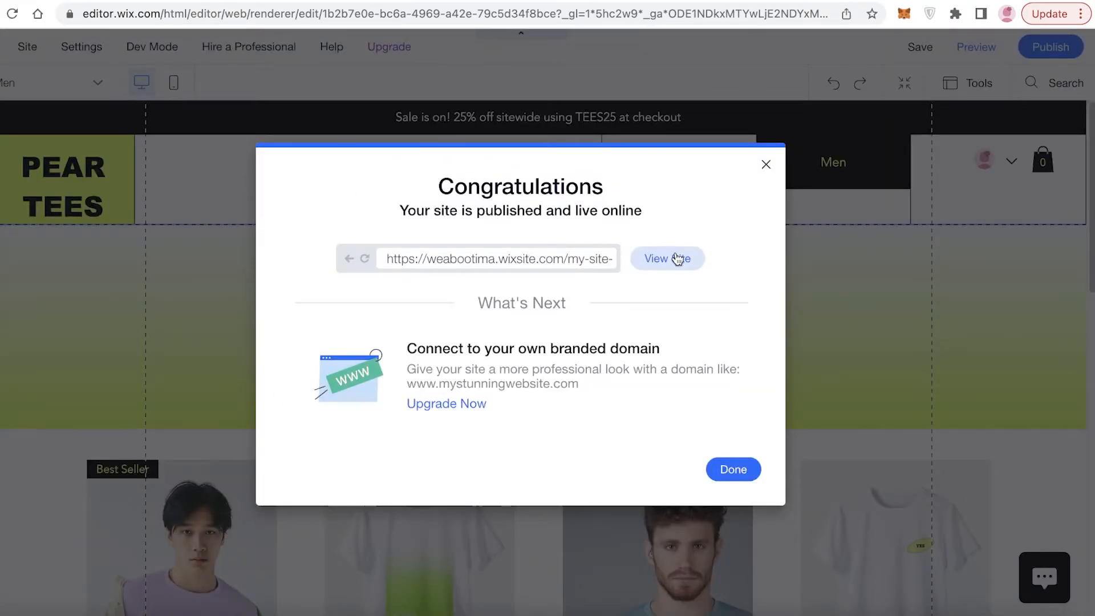
left_click(678, 259)
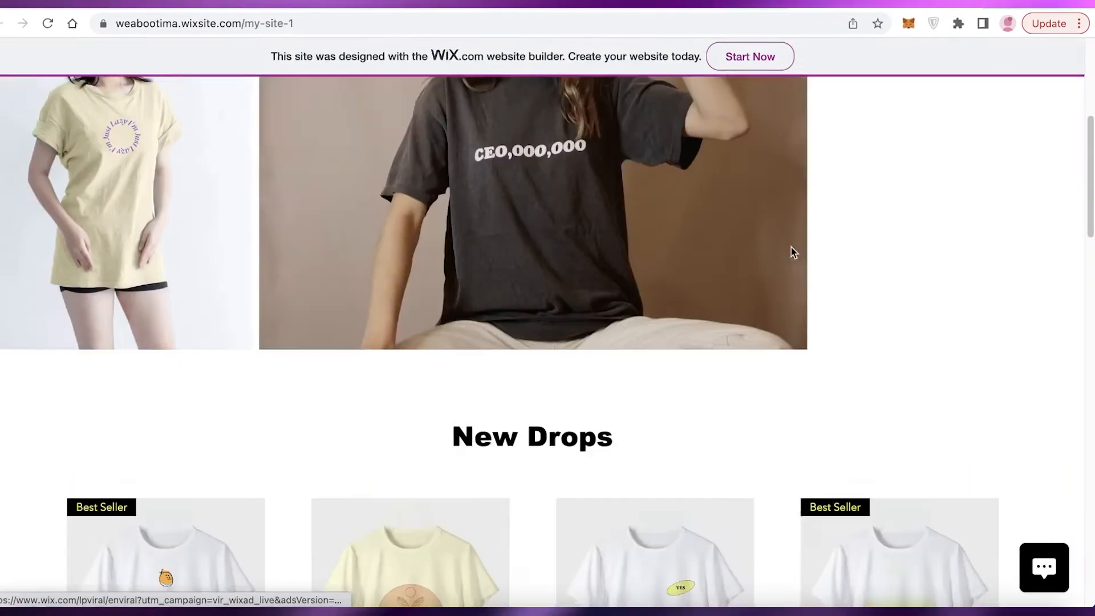
Step: Look over the gallery, the New Drops products and the lower sections of the live home page
scroll(536, 294, "down", 20)
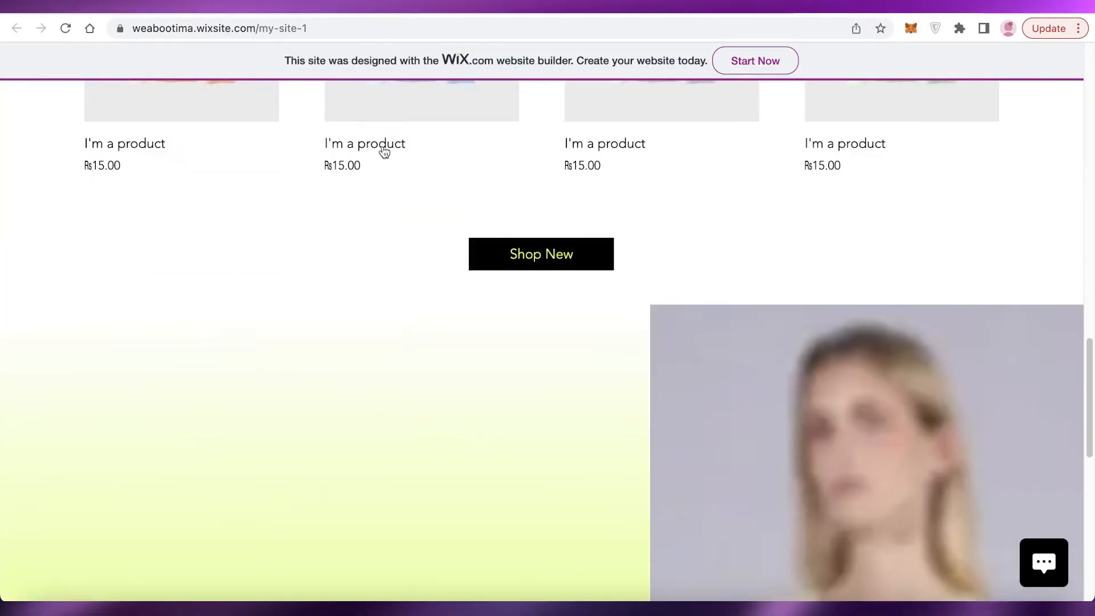
scroll(305, 203, "up", 12)
scroll(643, 324, "down", 2)
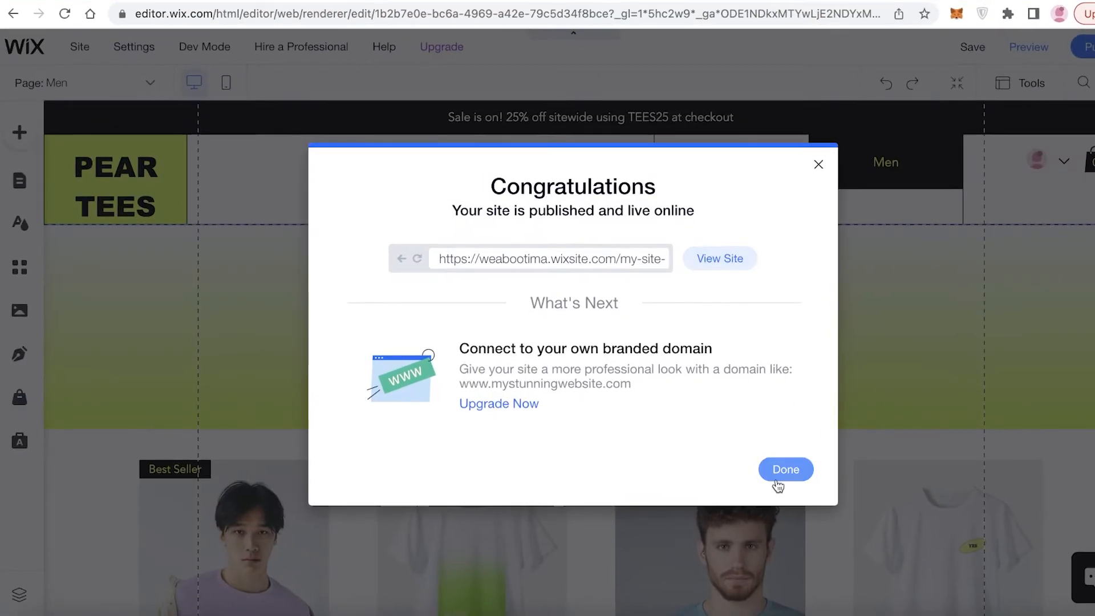
Step: Close the publishing confirmation, decline the mobile site editing offer and open the dashboard of My Site 1
left_click(779, 476)
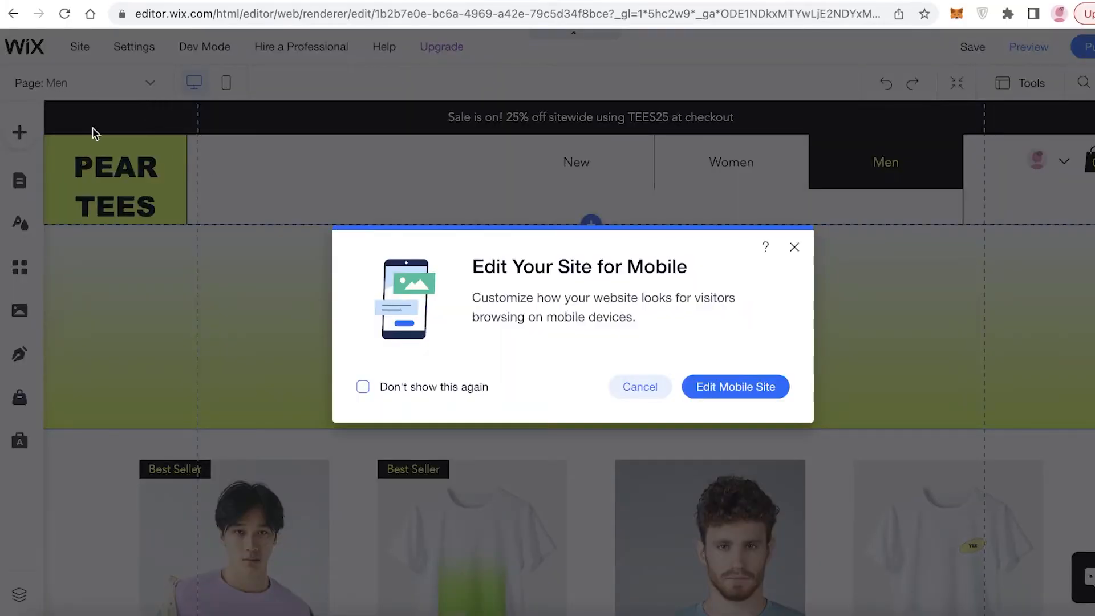
left_click(656, 388)
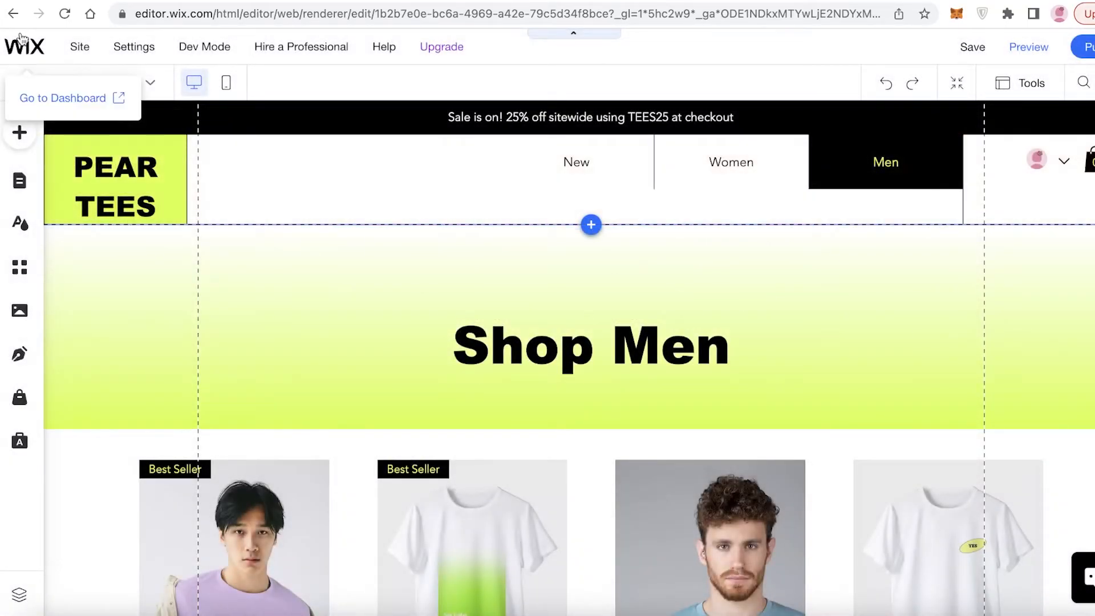
left_click(25, 45)
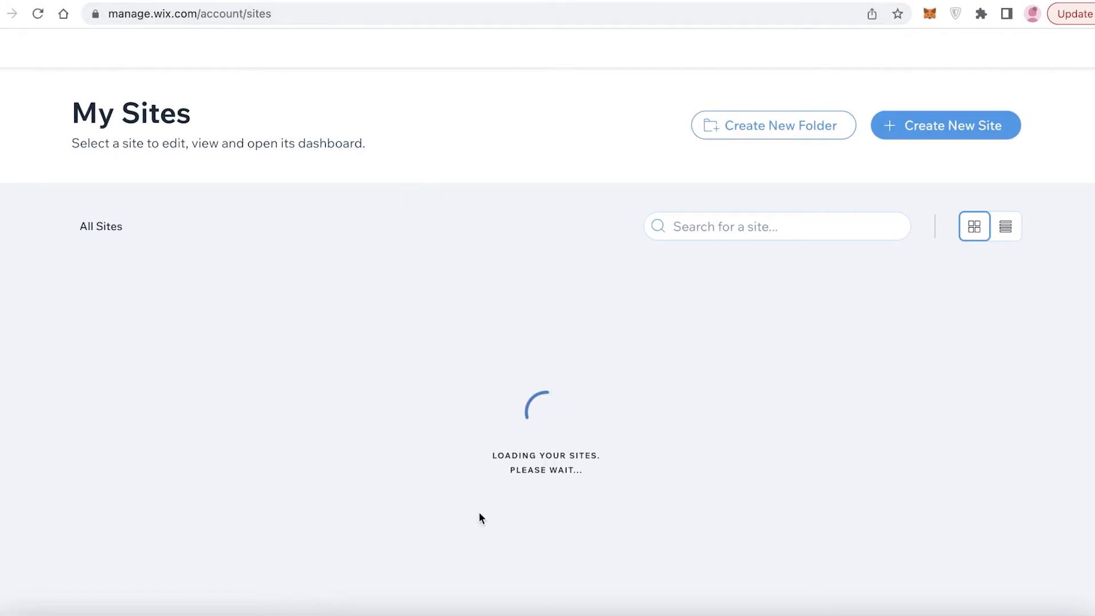
scroll(256, 317, "down", 6)
scroll(247, 233, "up", 3)
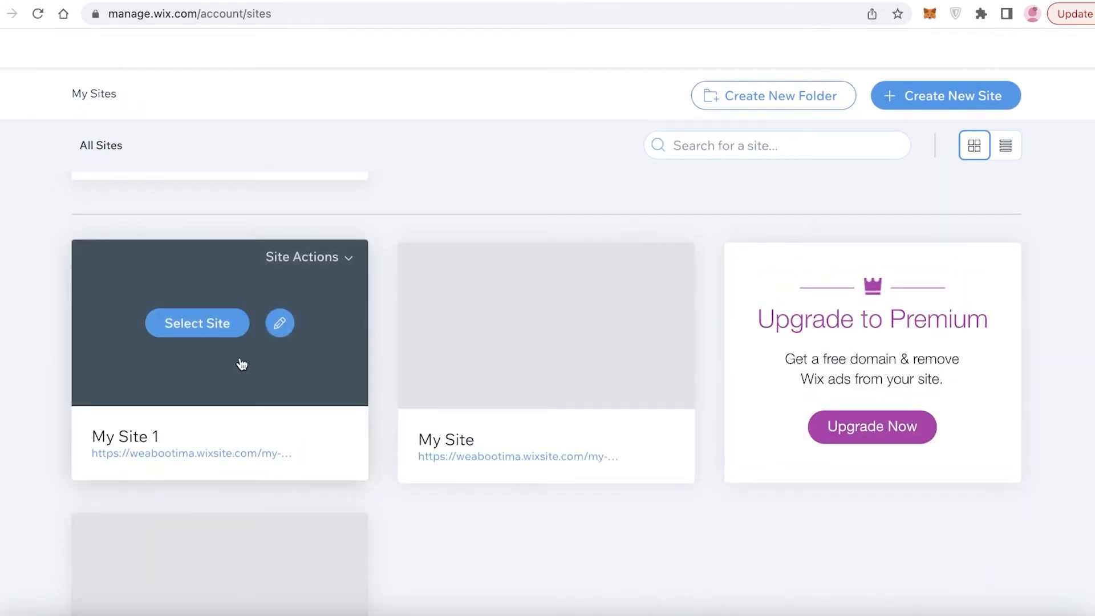
left_click(204, 328)
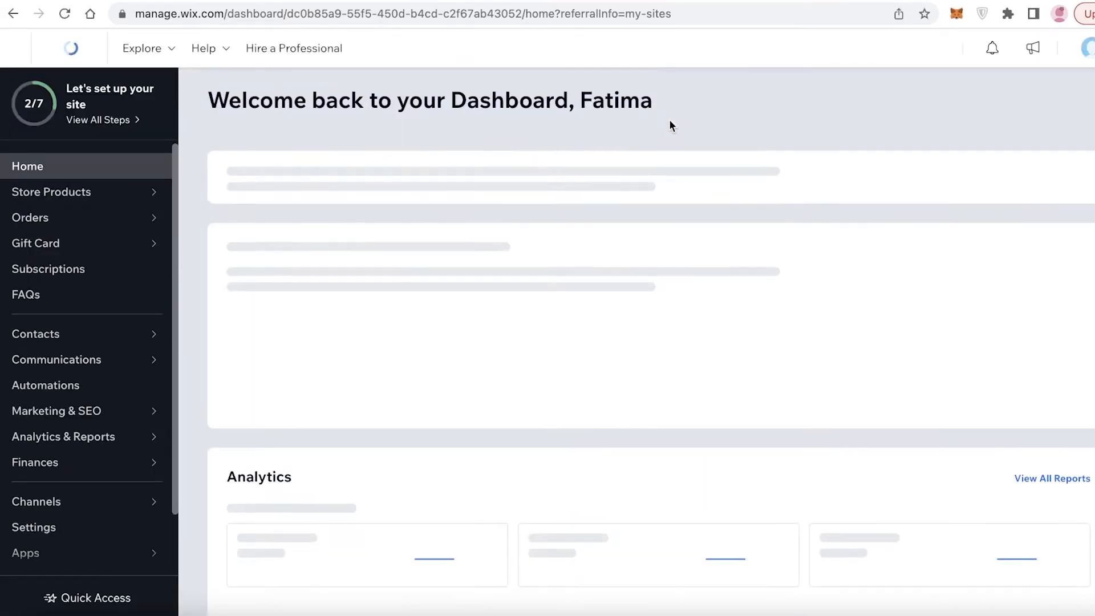
Step: Look over the dashboard home's site setup tasks, analytics and suggestions
scroll(427, 131, "down", 6)
scroll(428, 131, "up", 6)
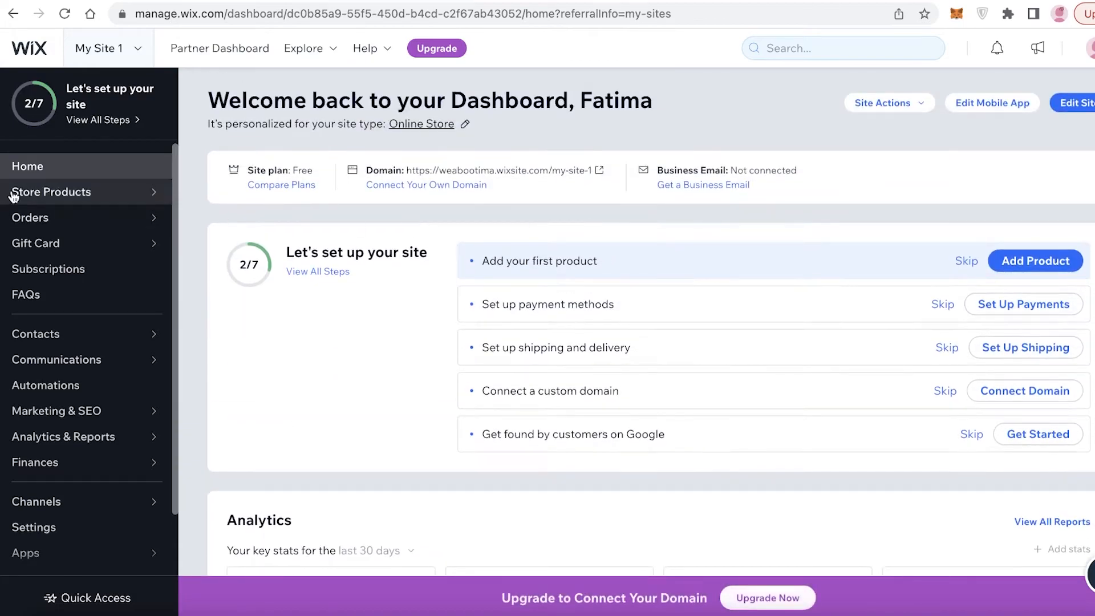
scroll(351, 266, "down", 10)
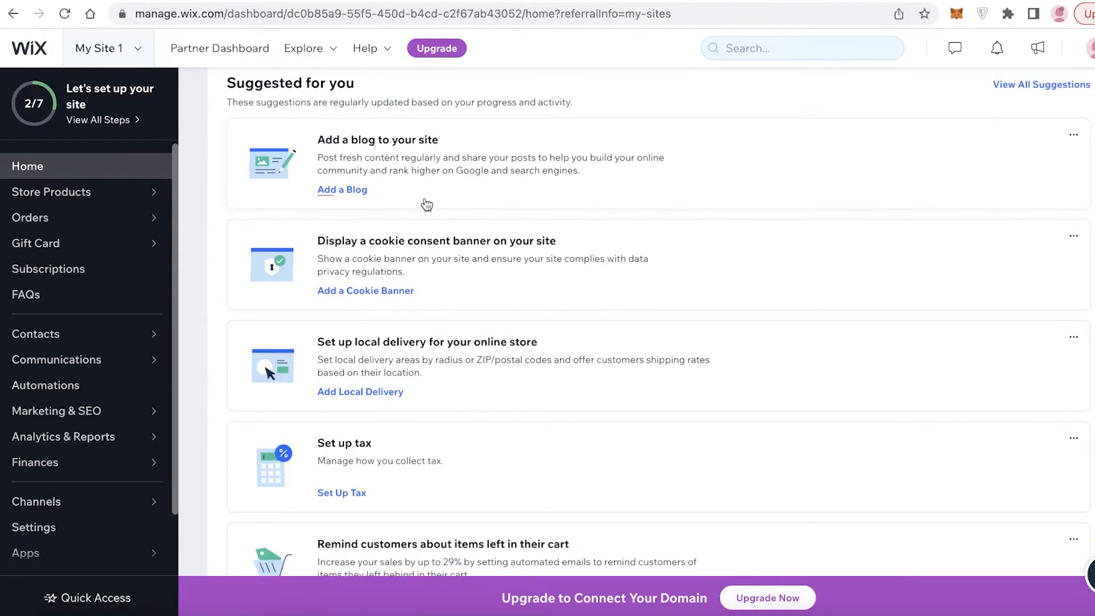
scroll(432, 206, "up", 10)
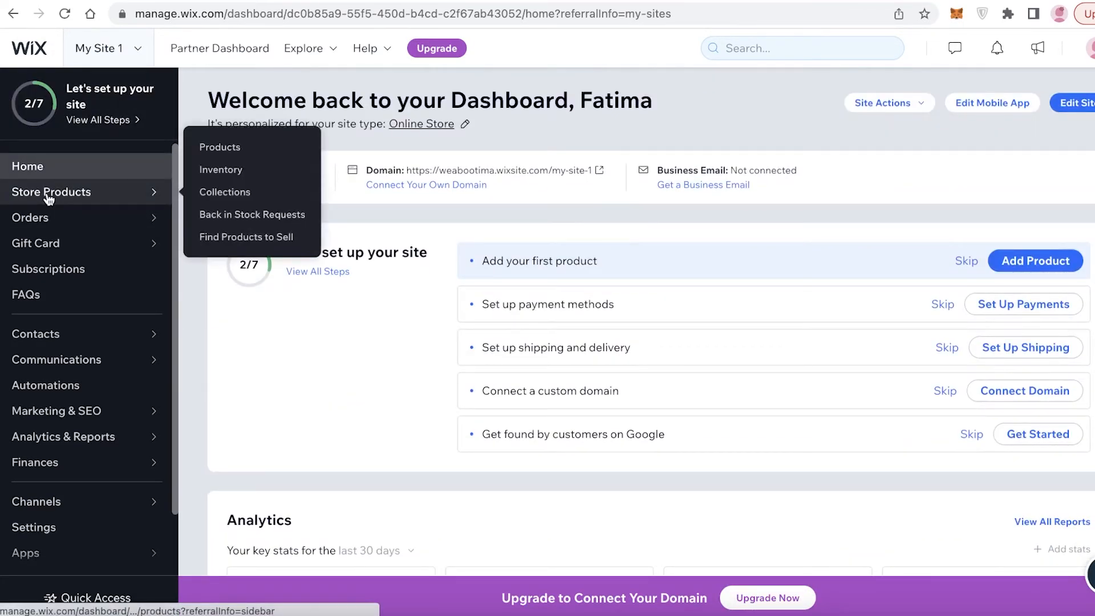
Step: Select all the template's sample products in the store's product list and delete them
left_click(75, 196)
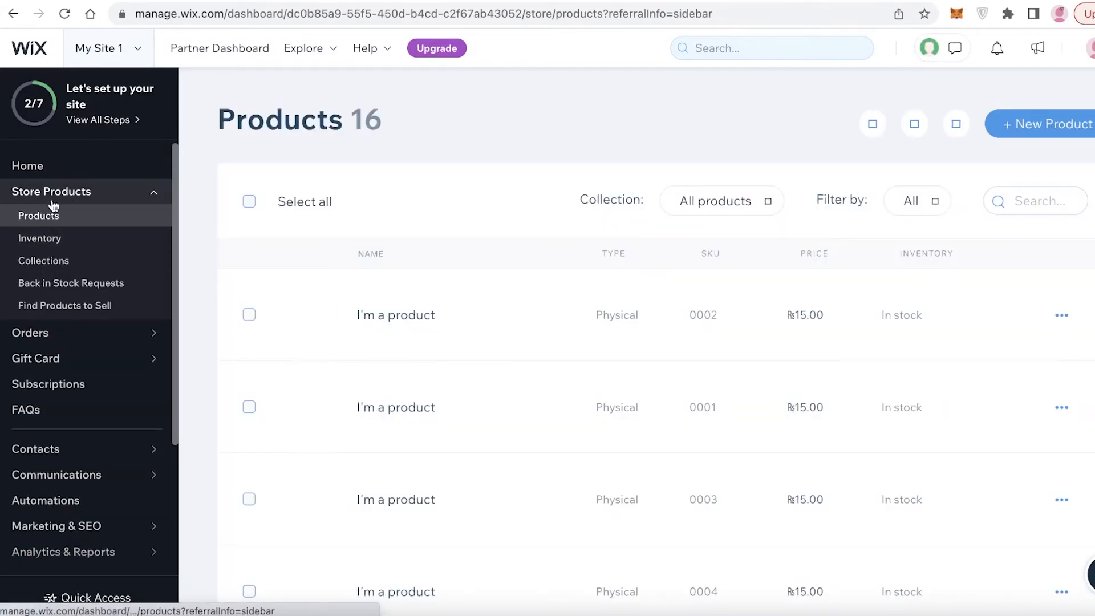
scroll(447, 360, "down", 5)
scroll(628, 310, "up", 2)
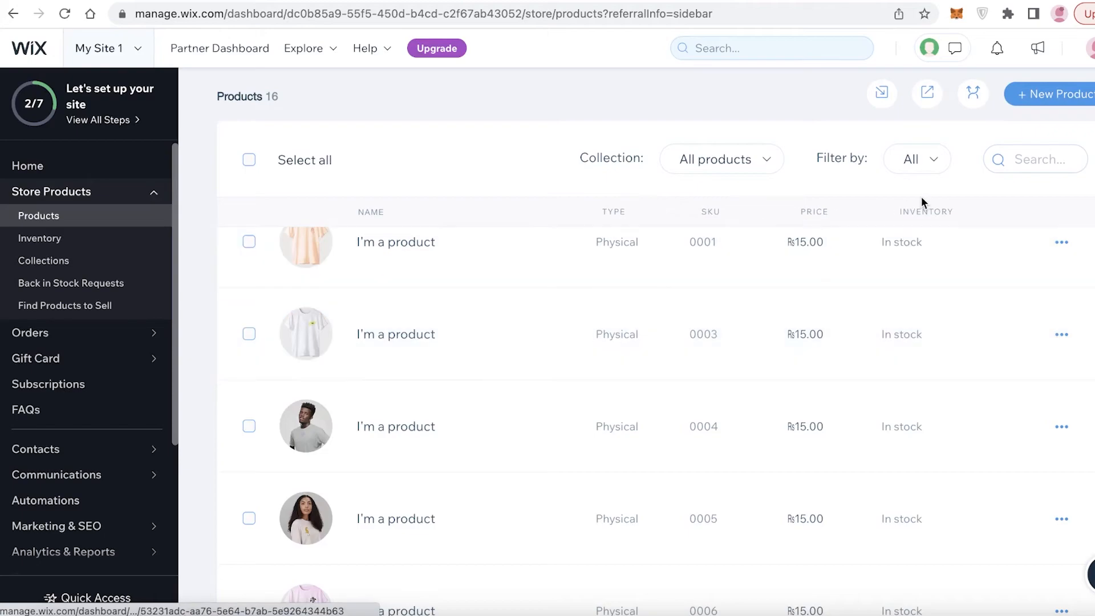
left_click(246, 160)
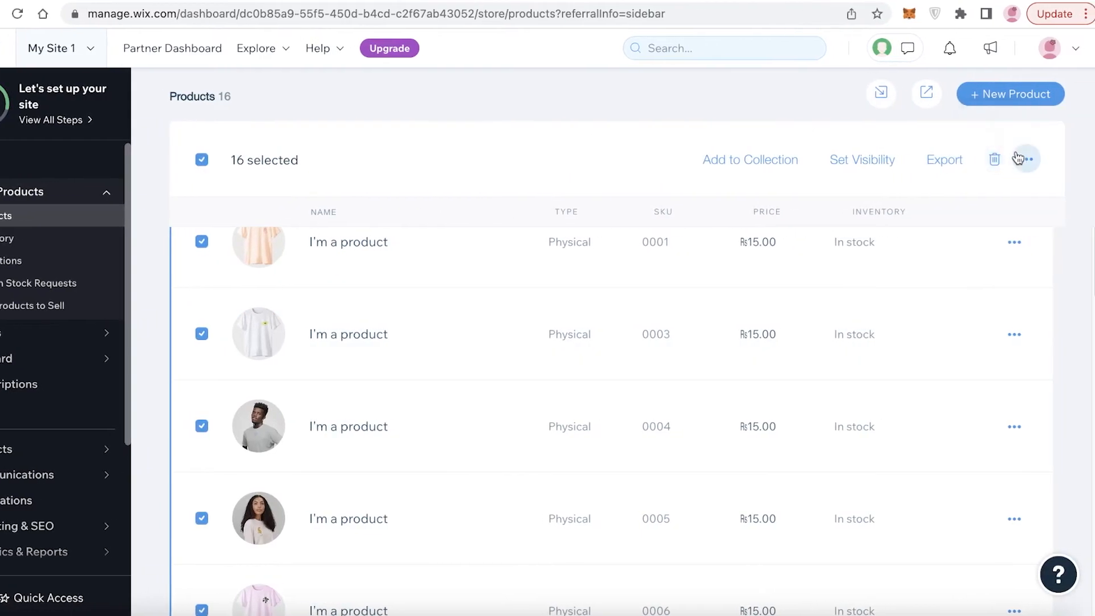
left_click(1041, 159)
left_click(767, 447)
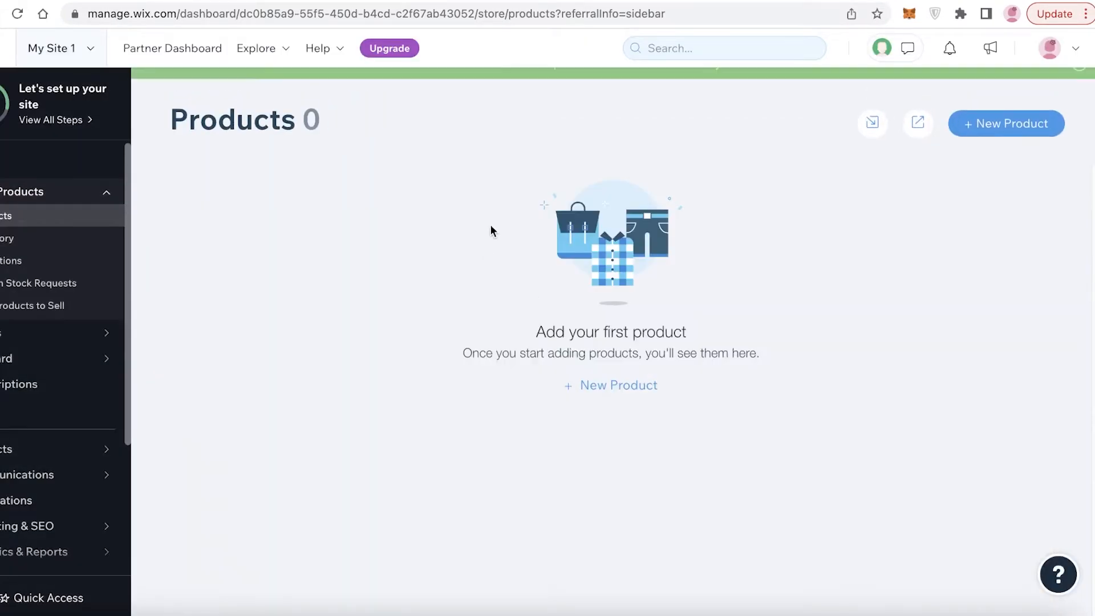
Step: Start a new physical product and open the image chooser for it
left_click(1039, 126)
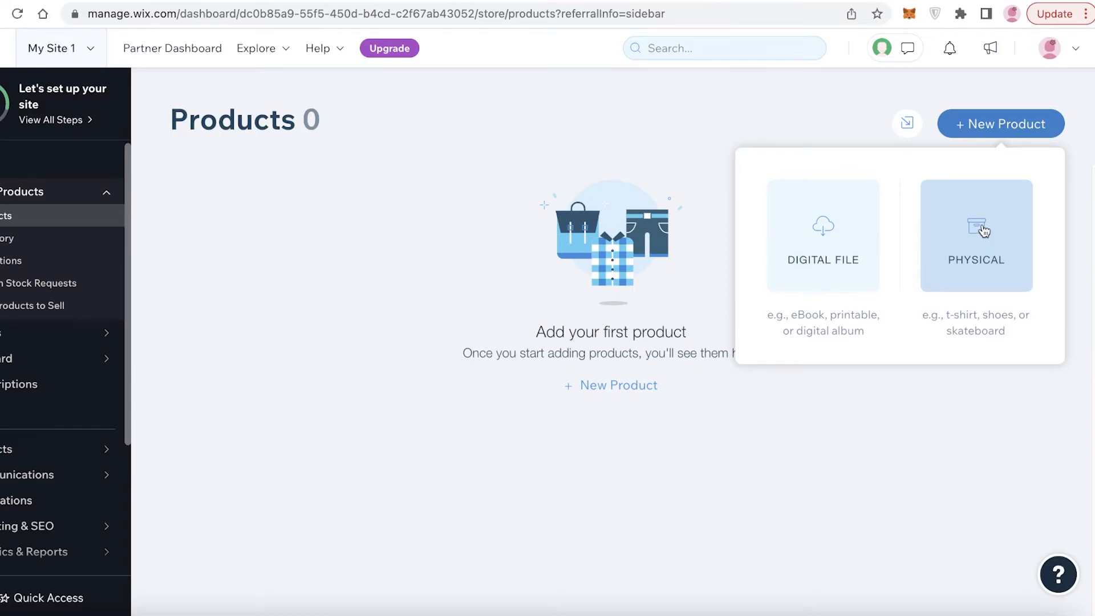
left_click(1001, 234)
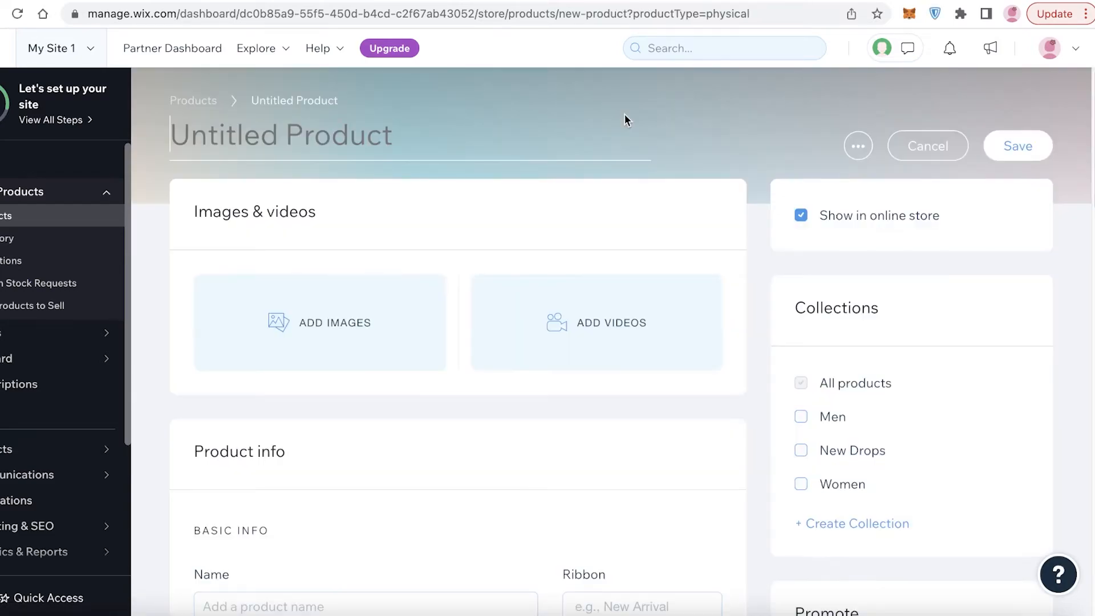
left_click(279, 313)
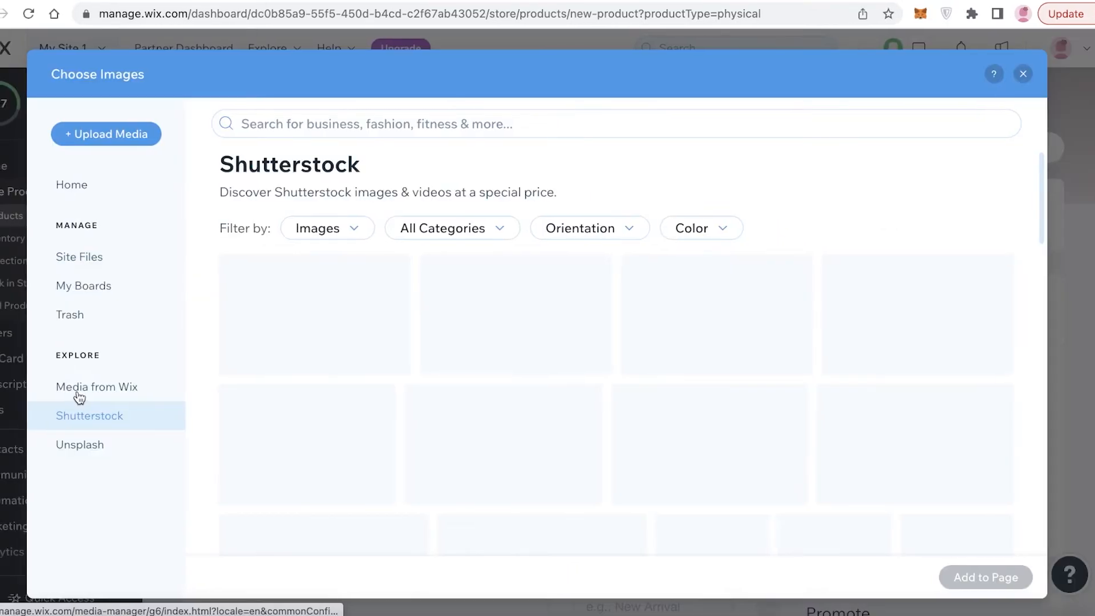
Step: Search the Media from Wix and Shutterstock image libraries for "neon shirt"
left_click(67, 393)
left_click(372, 131)
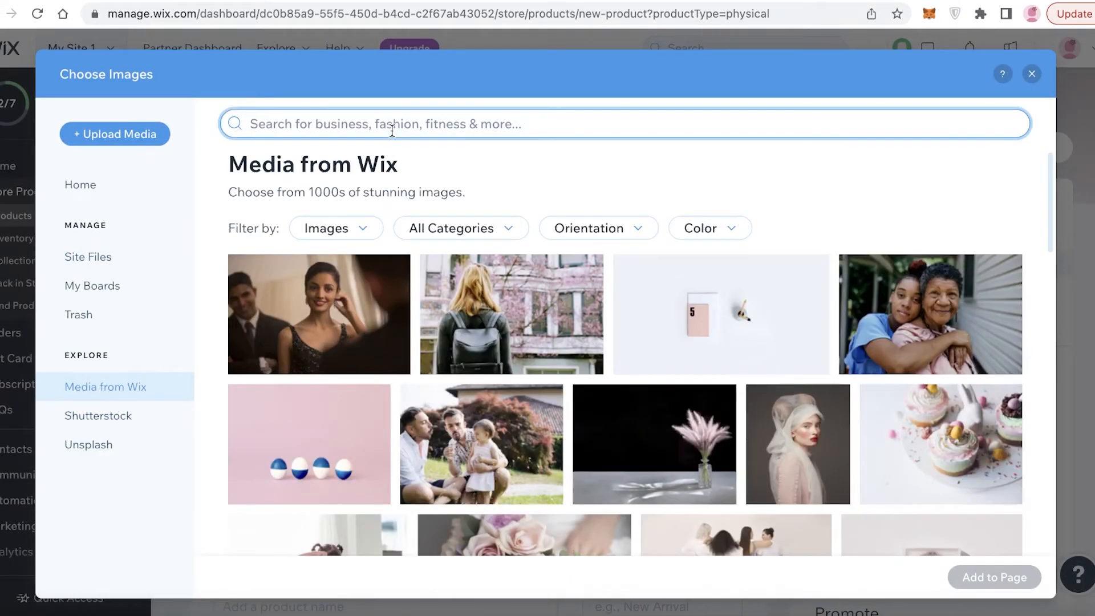
type("neon shirt")
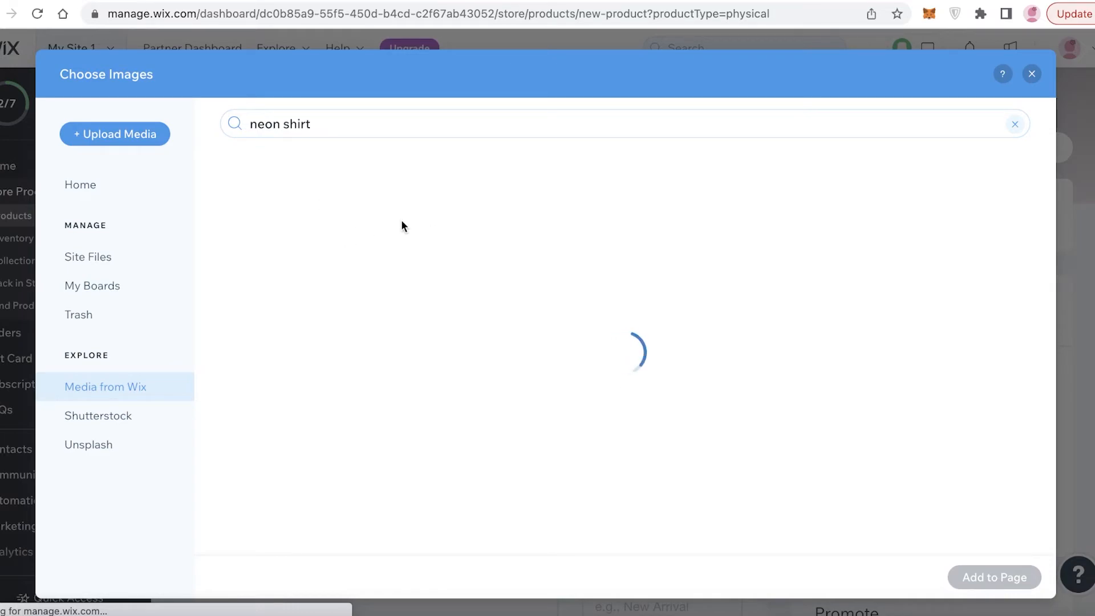
scroll(479, 276, "down", 5)
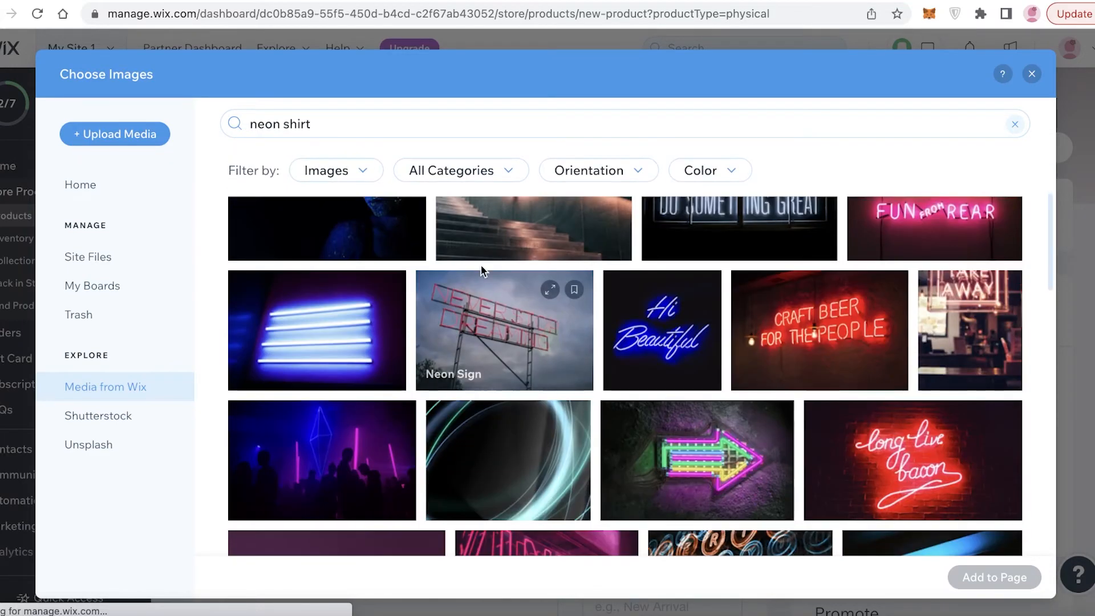
triple_click(355, 124)
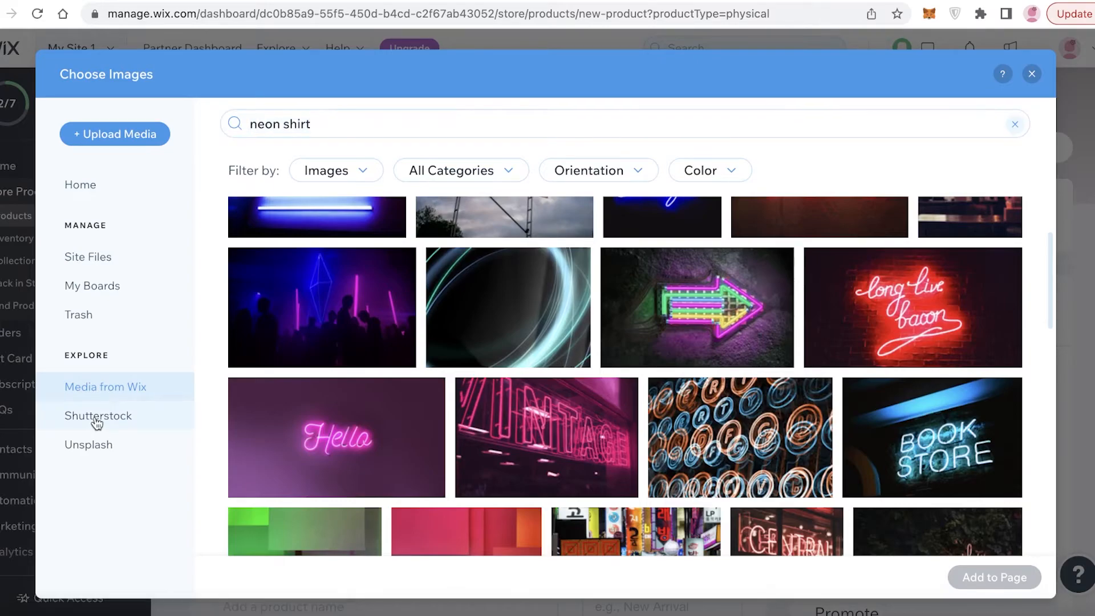
left_click(94, 416)
left_click(379, 123)
type("neon")
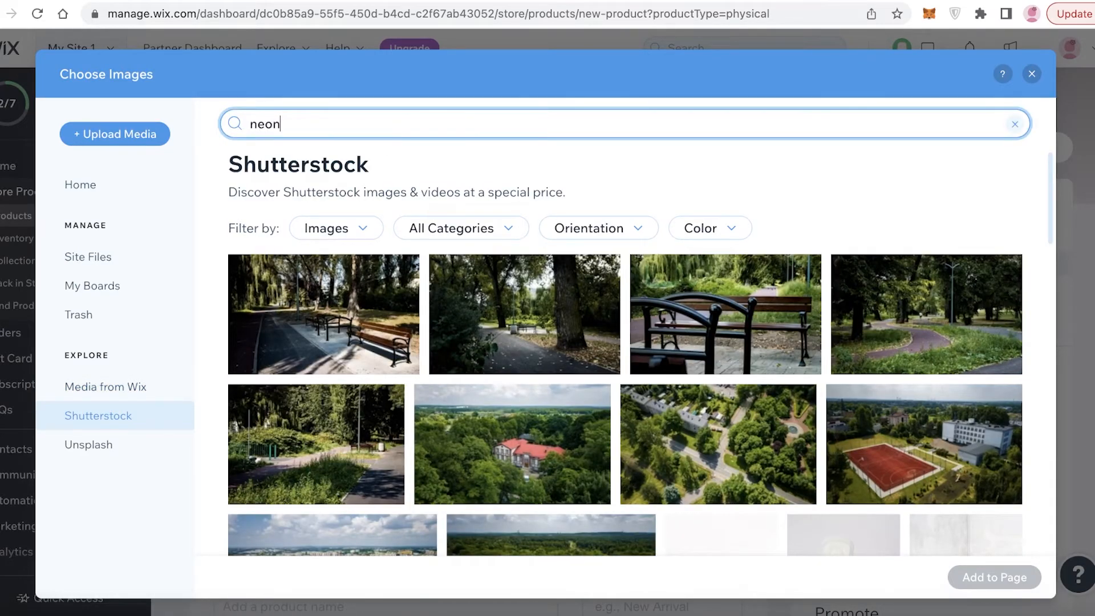
type(" shirt")
key("Return")
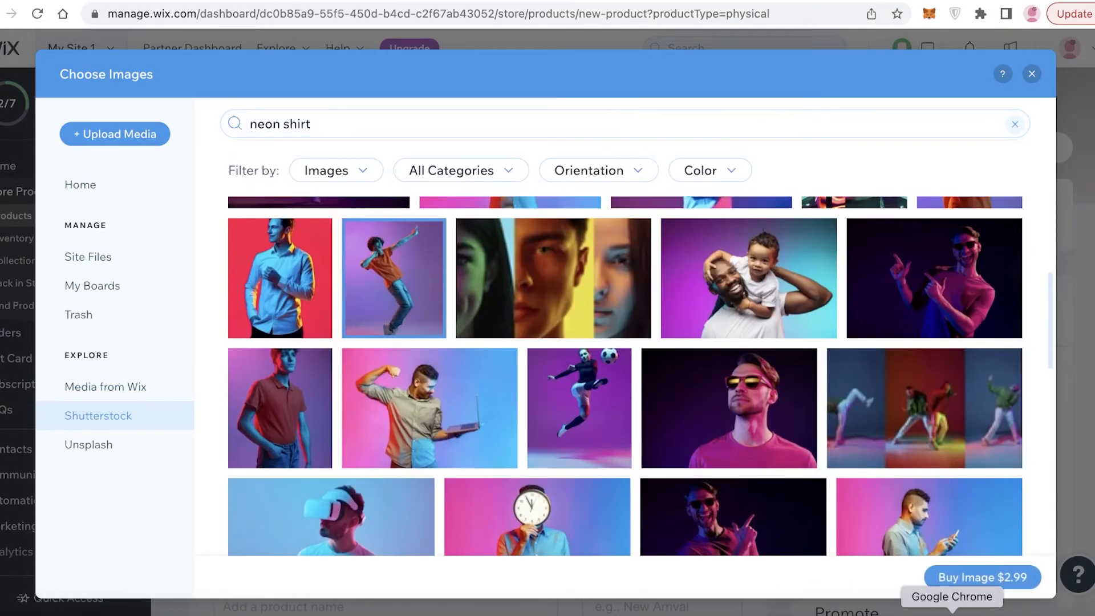
Step: Search Unsplash for "shirt" and add the photo of the woman in the orange top to the product
left_click(411, 118)
type("shirt")
key("Return")
left_click(878, 325)
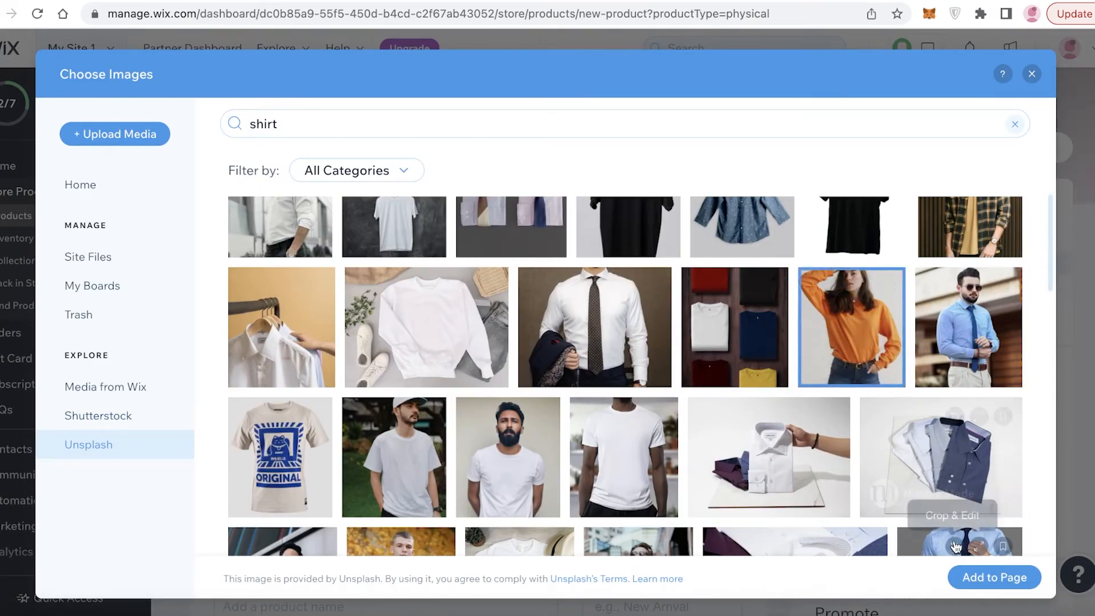
left_click(972, 578)
Step: Name the product "orange shirt" and enter "soft cotton" as its description
scroll(399, 264, "down", 10)
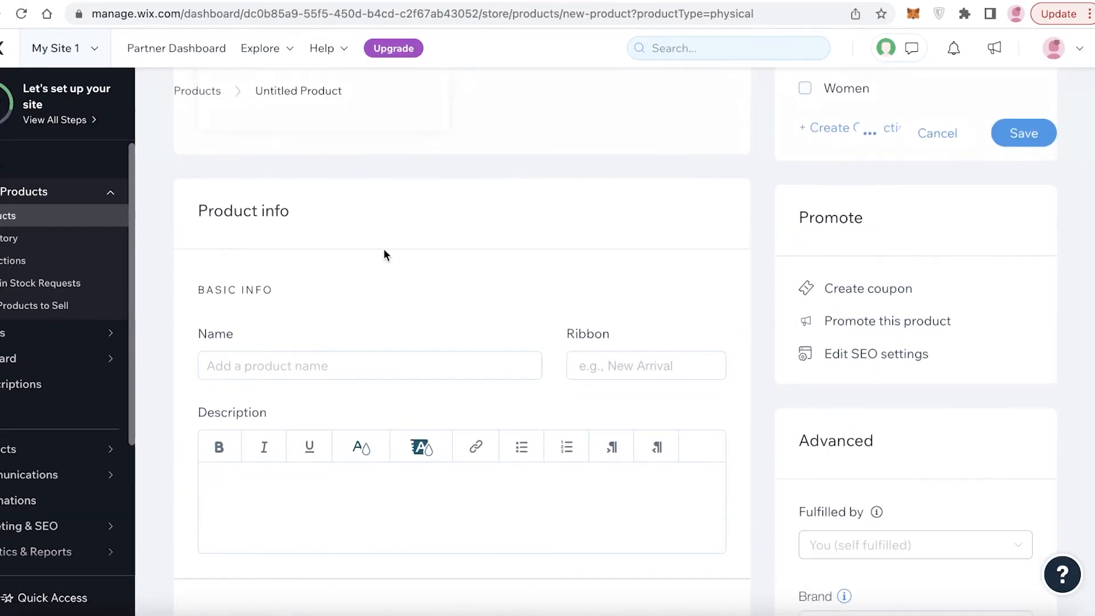
left_click(324, 308)
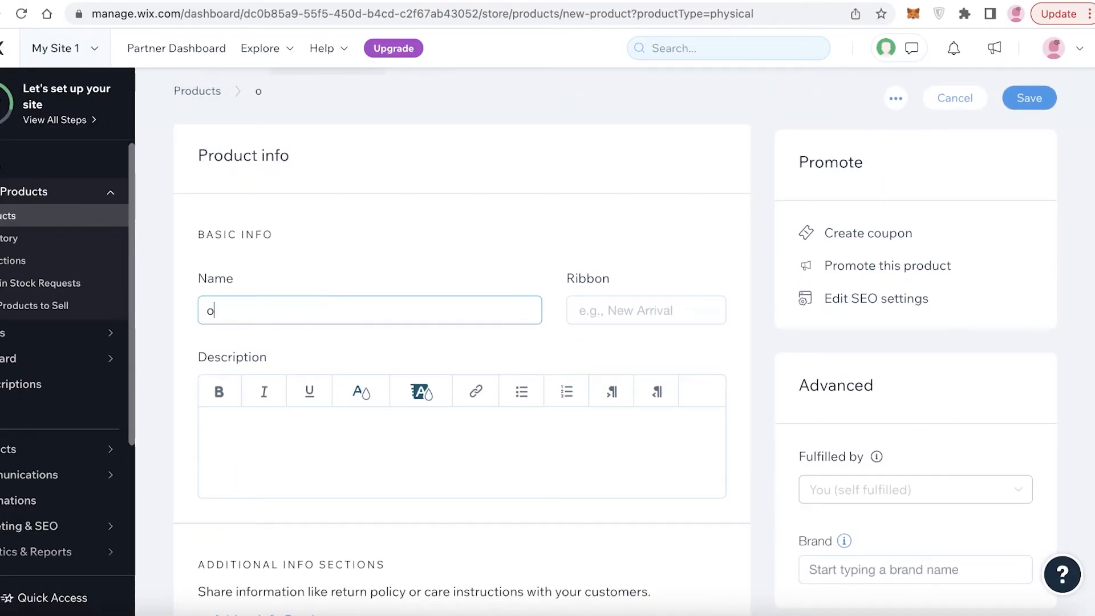
type("orange shirt")
left_click(306, 455)
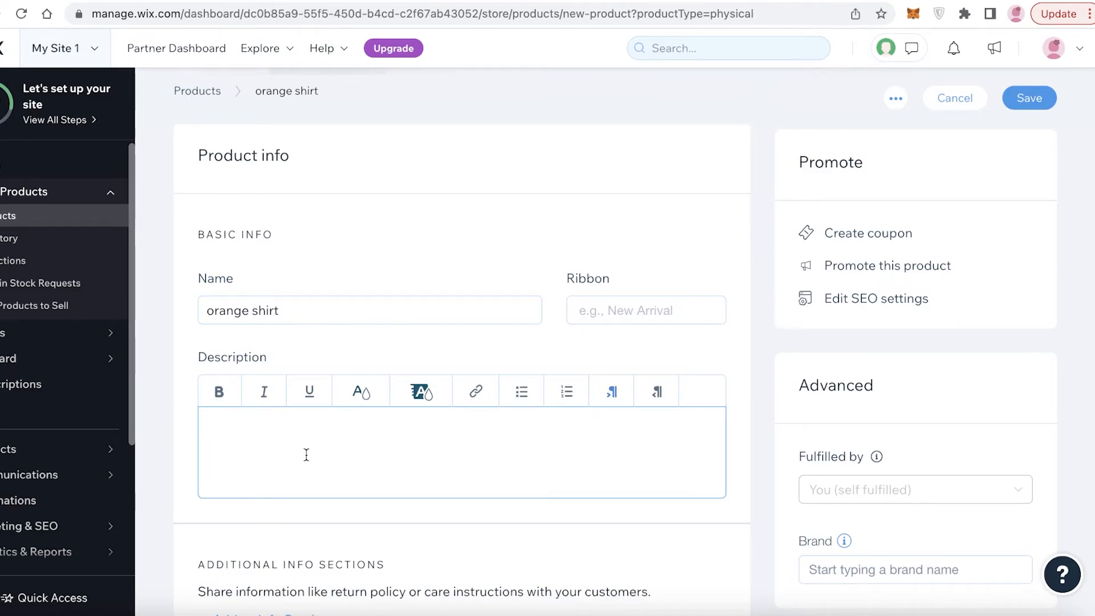
type("soft cottom")
key("BackSpace")
type("n")
Step: Set the product's price to Rs 34
scroll(481, 343, "down", 5)
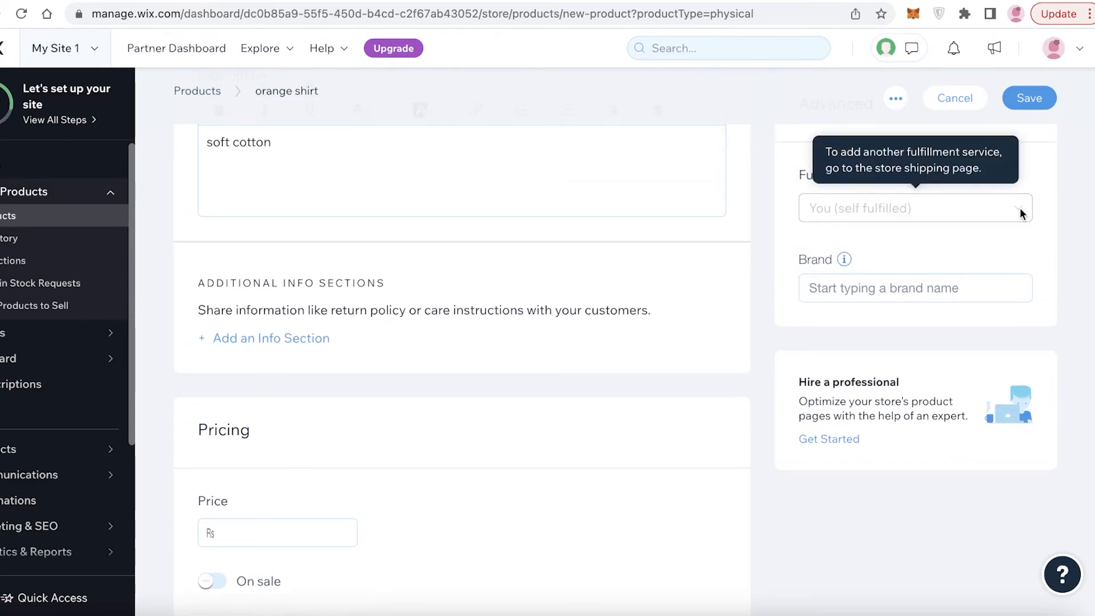
scroll(433, 365, "down", 3)
left_click(269, 365)
type("3")
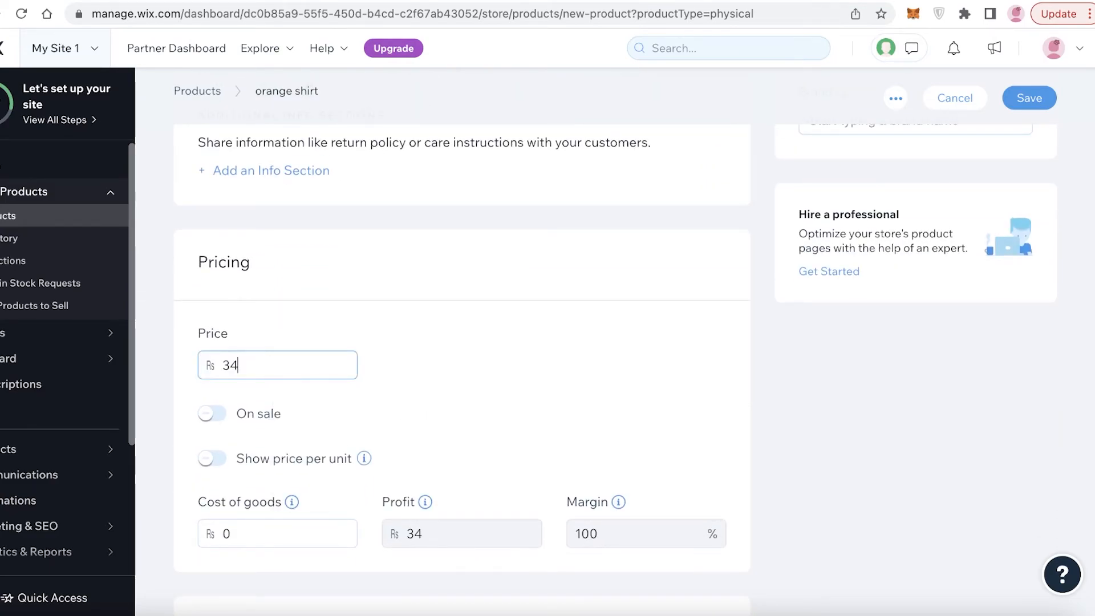
type("4")
Step: Put the product on sale with a 10% discount and set its price to Rs 50
scroll(293, 368, "down", 3)
left_click(219, 230)
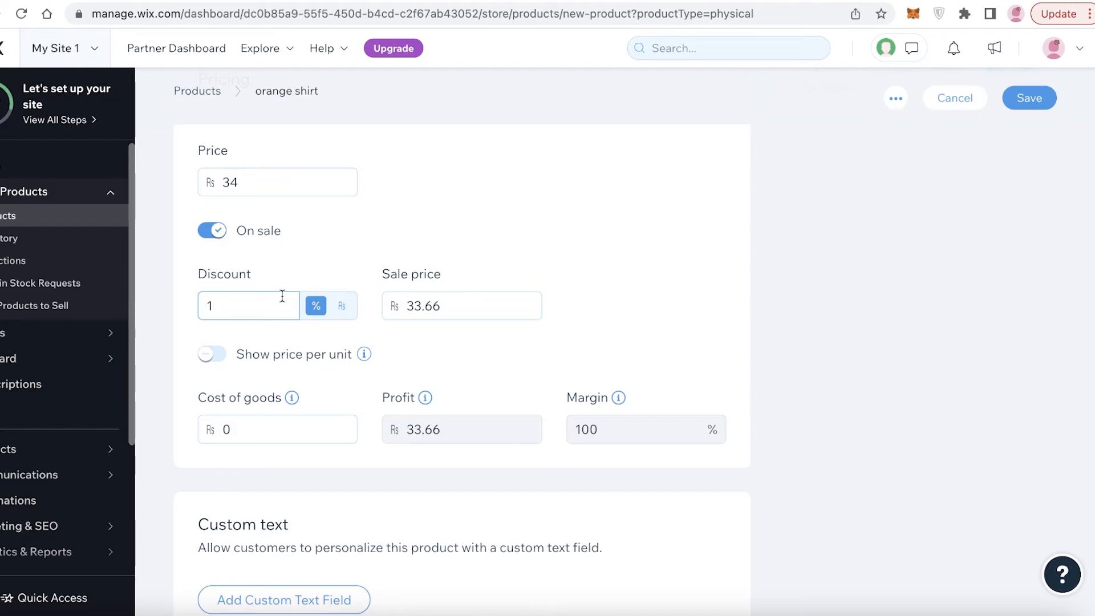
key("BackSpace")
left_click(274, 180)
type("50")
Step: Check the remaining cost, inventory and shipping settings, save the orange shirt product and return to the live site
scroll(498, 245, "down", 5)
left_click(260, 288)
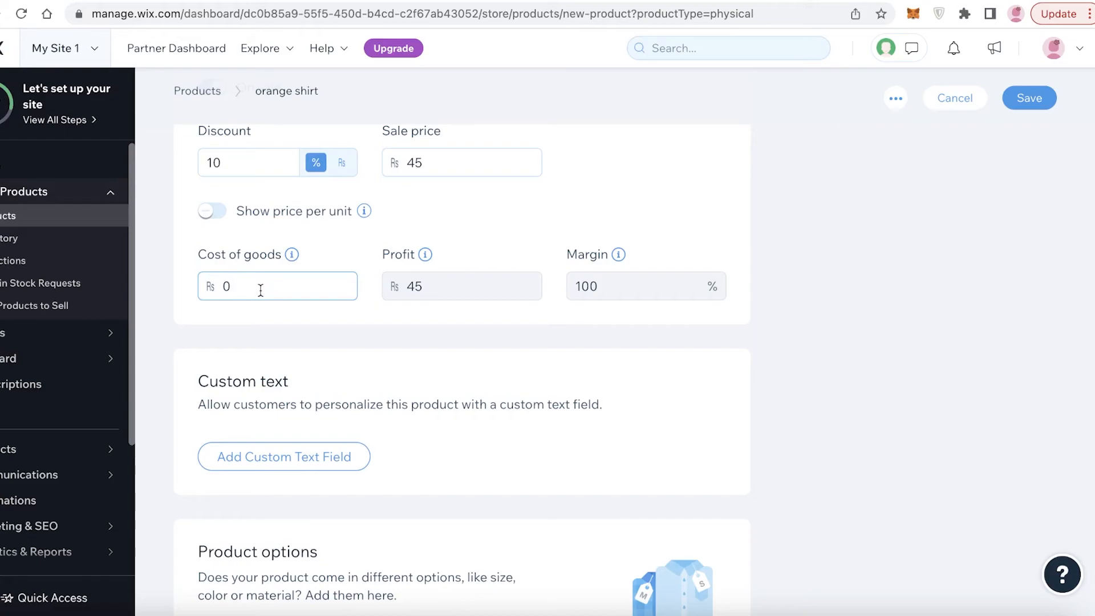
scroll(279, 293, "down", 10)
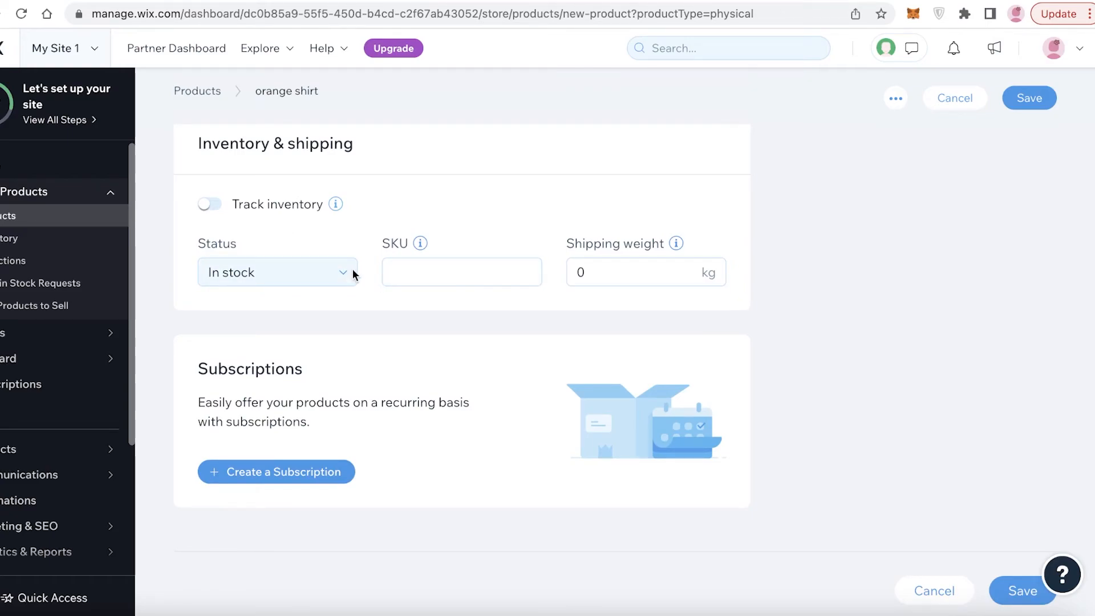
scroll(901, 443, "up", 3)
scroll(1004, 537, "down", 3)
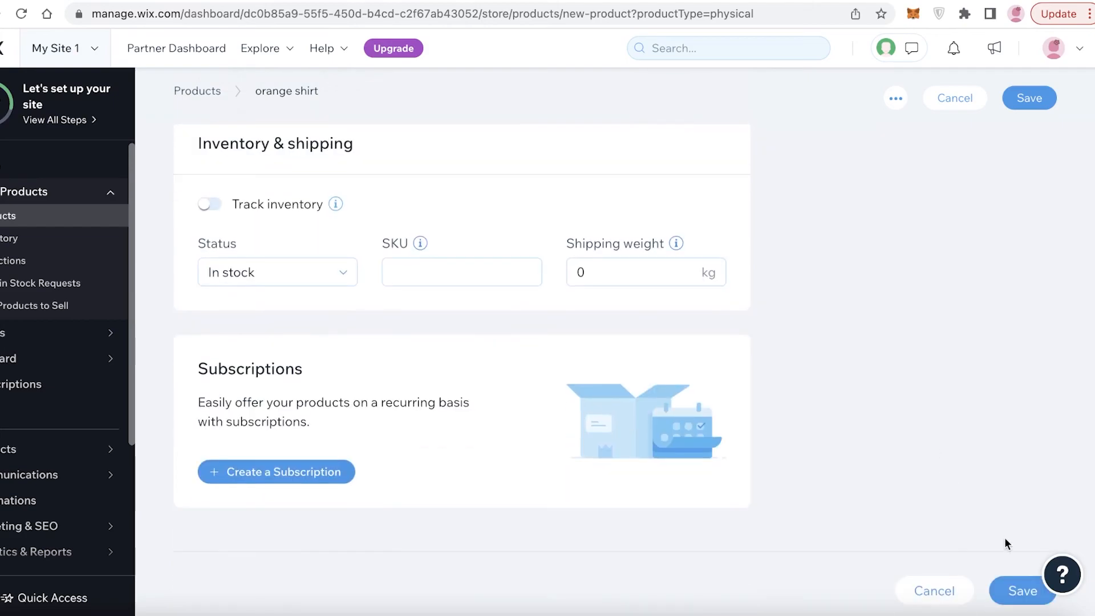
left_click(1023, 591)
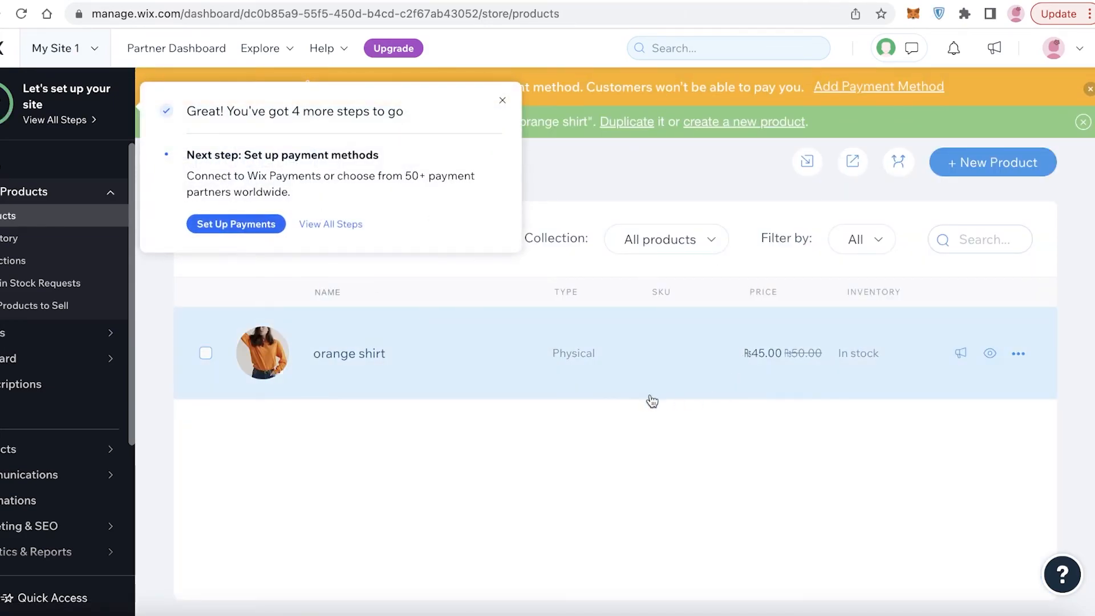
left_click(501, 101)
left_click(687, 1)
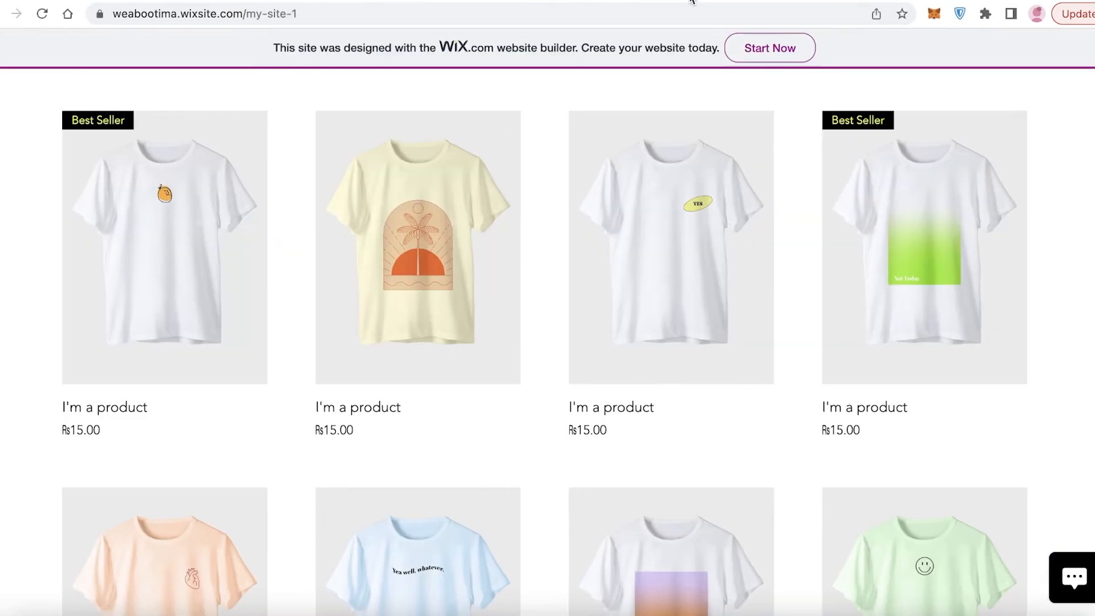
Step: Reload the live site and look through the whole home page for the new product
left_click(46, 12)
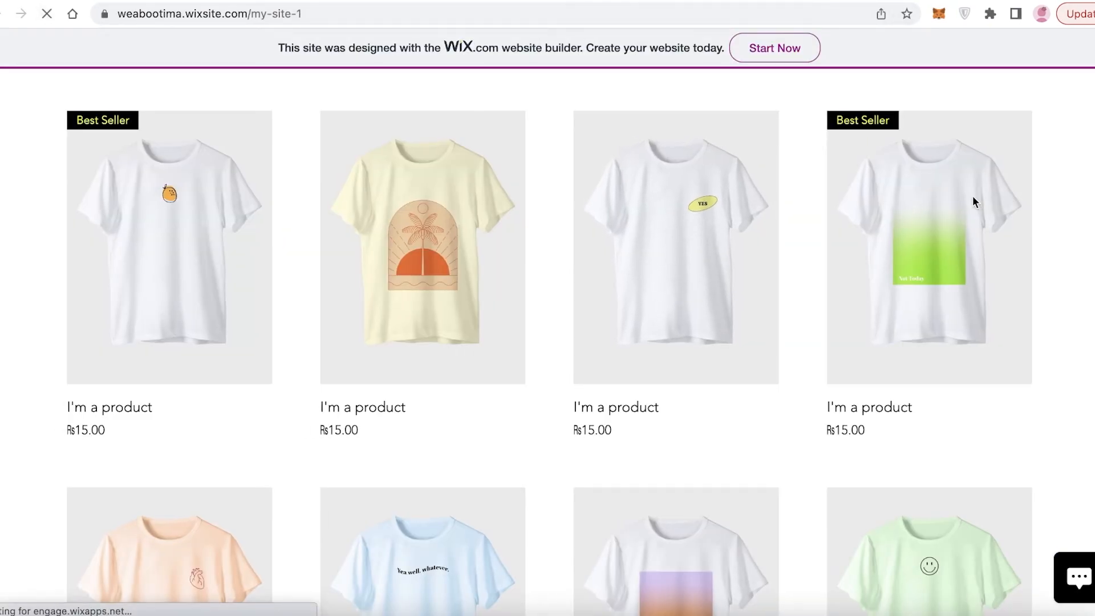
scroll(968, 180, "down", 10)
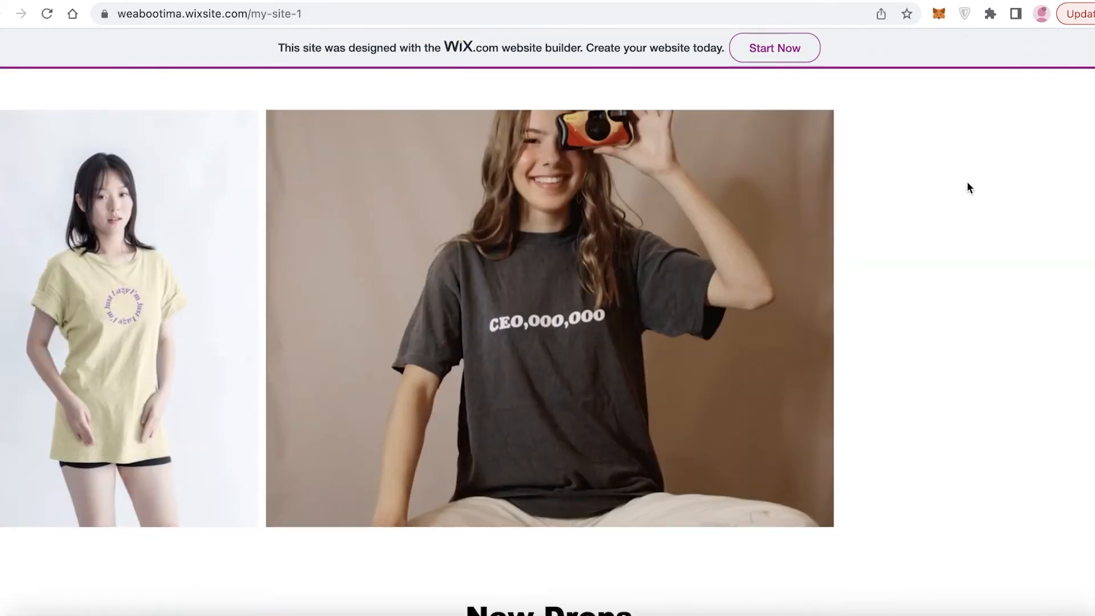
scroll(967, 182, "up", 10)
scroll(967, 184, "down", 18)
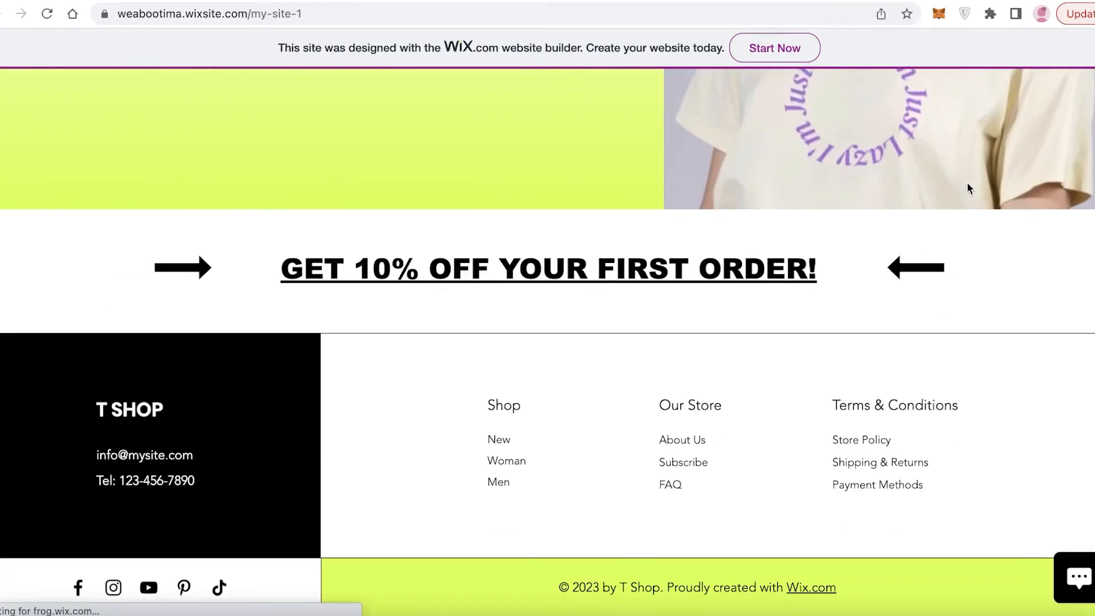
scroll(968, 184, "up", 20)
scroll(798, 249, "down", 15)
scroll(102, 330, "up", 15)
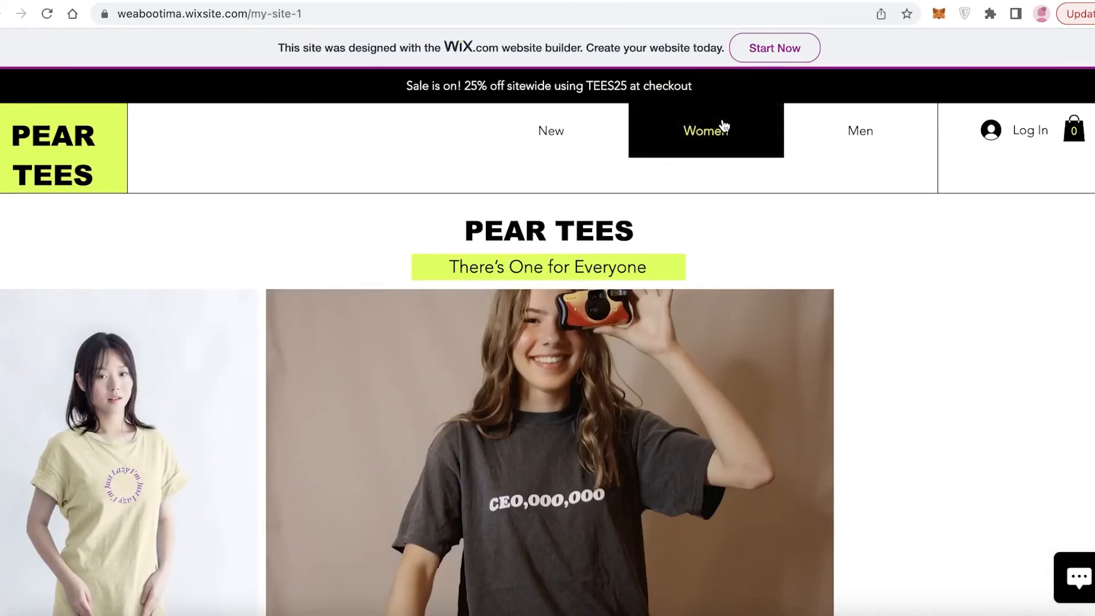
Step: Check the Women, Men and New shop pages of the live site for the orange shirt
left_click(723, 128)
scroll(665, 207, "down", 5)
scroll(696, 318, "down", 10)
scroll(860, 137, "up", 10)
left_click(860, 136)
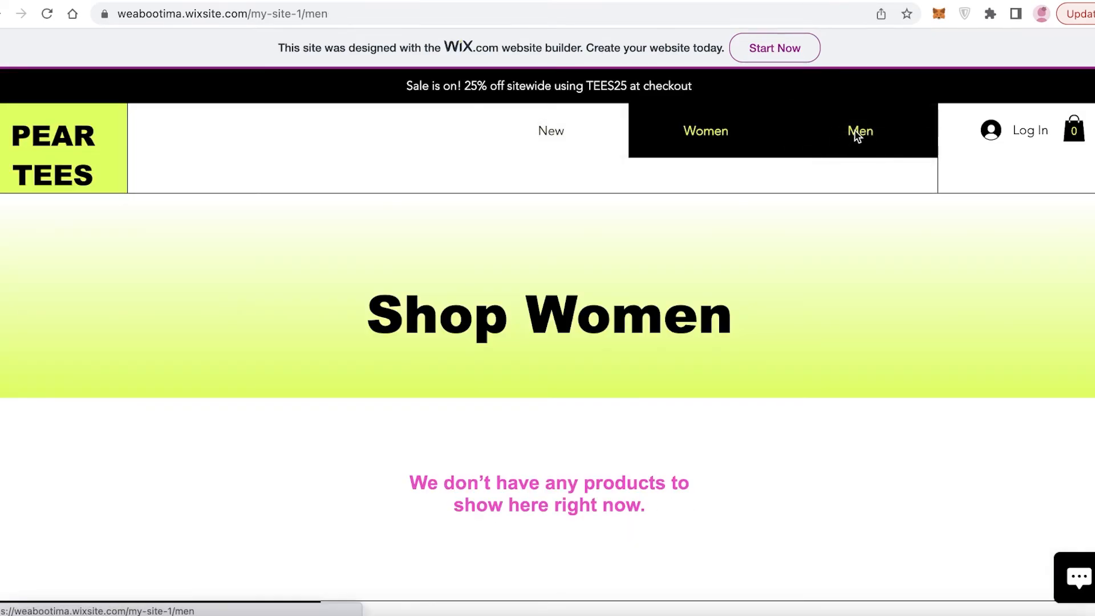
left_click(696, 135)
left_click(533, 140)
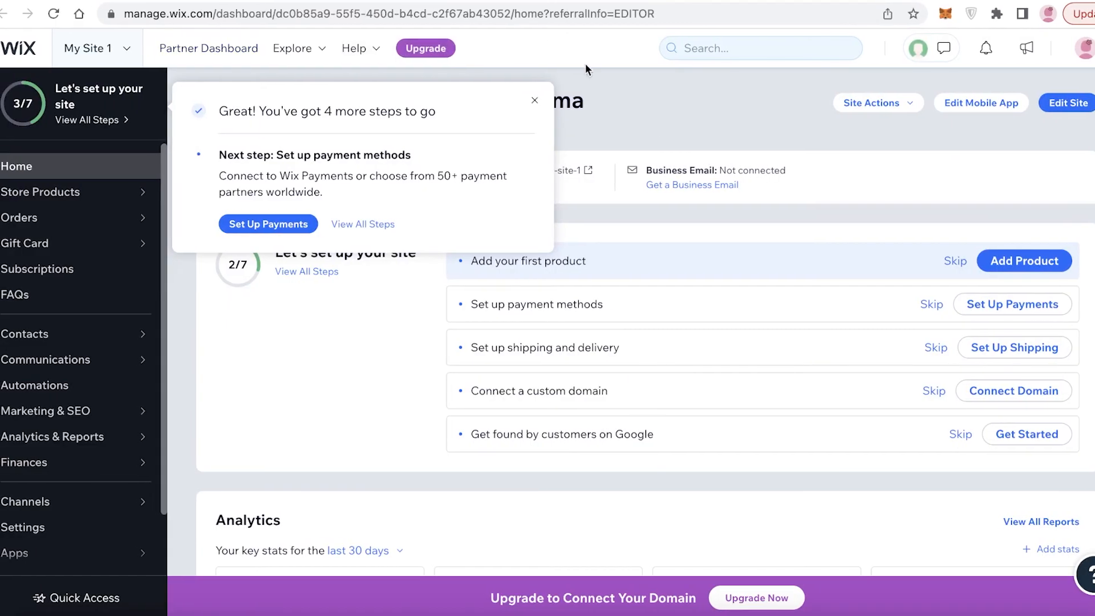
Step: Open the store's product list in the site dashboard and review the orange shirt's promotion and additional action options
left_click(80, 194)
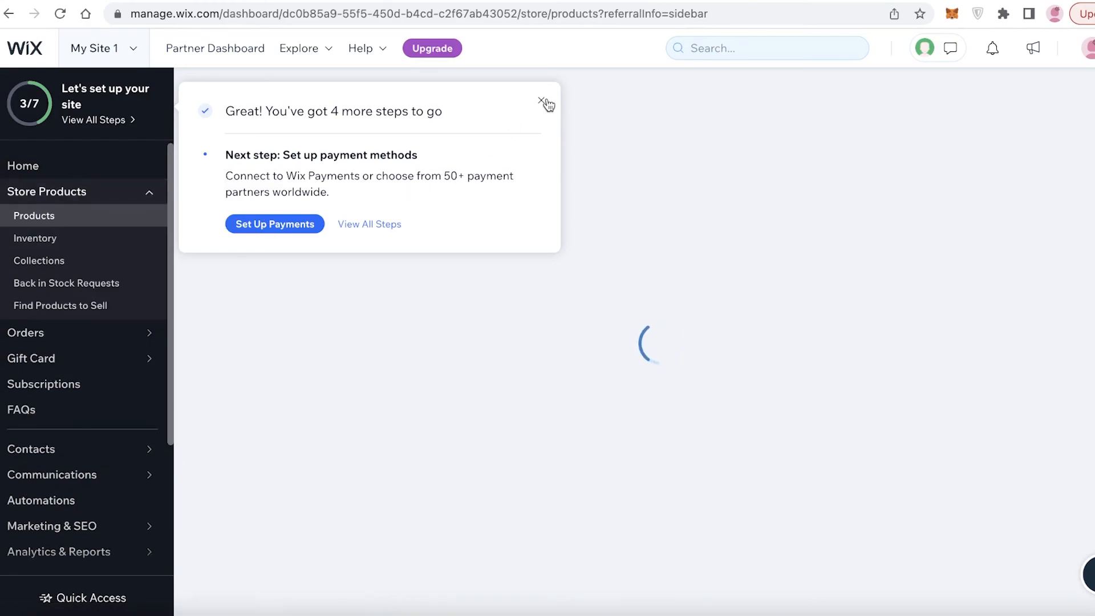
left_click(542, 102)
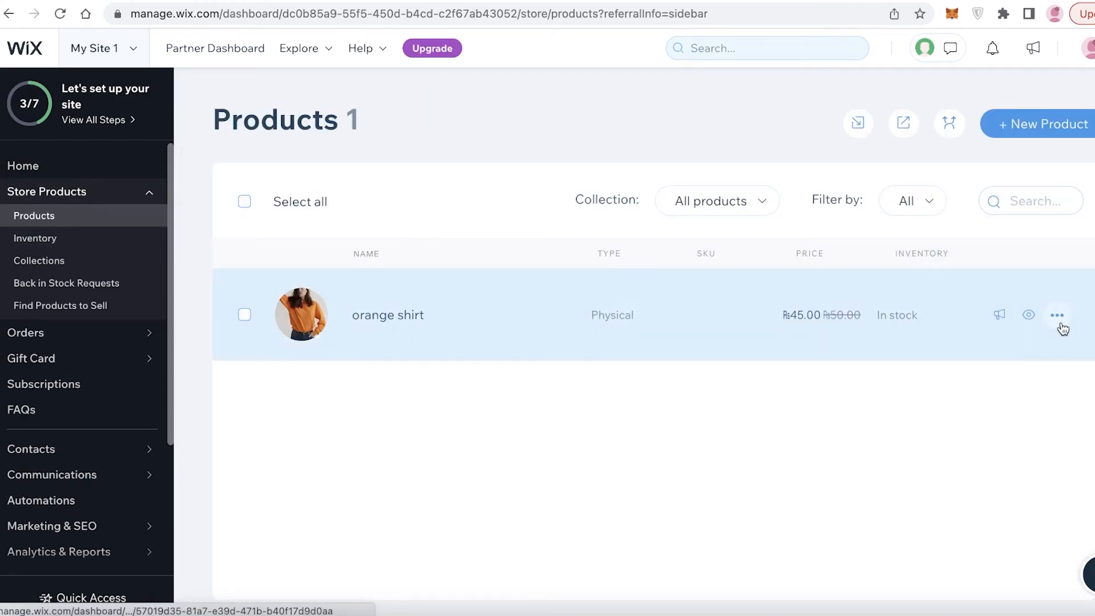
left_click(997, 315)
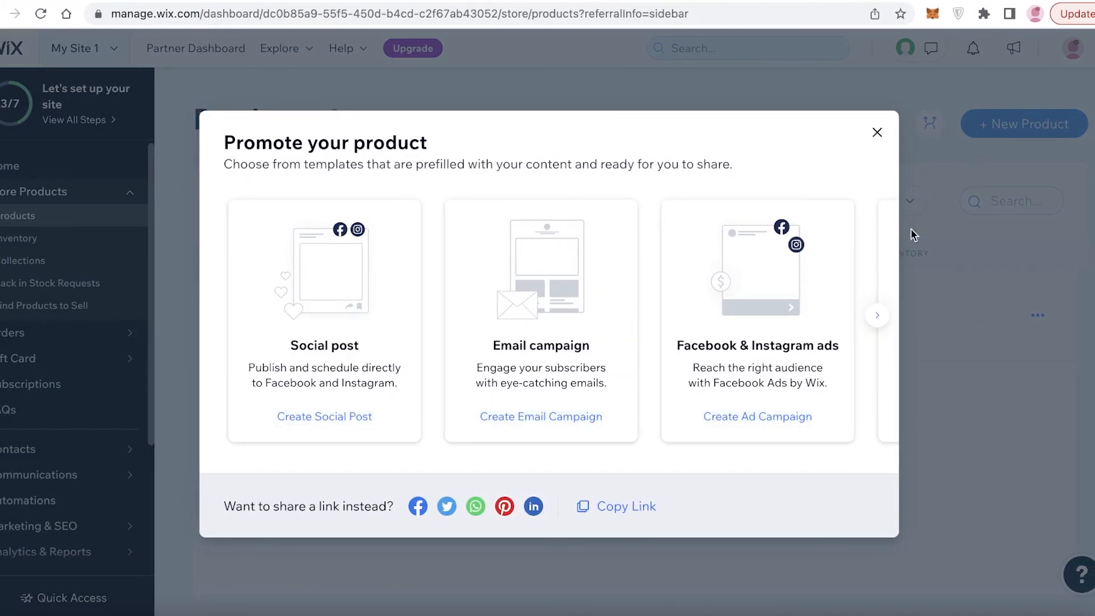
left_click(878, 316)
left_click(878, 136)
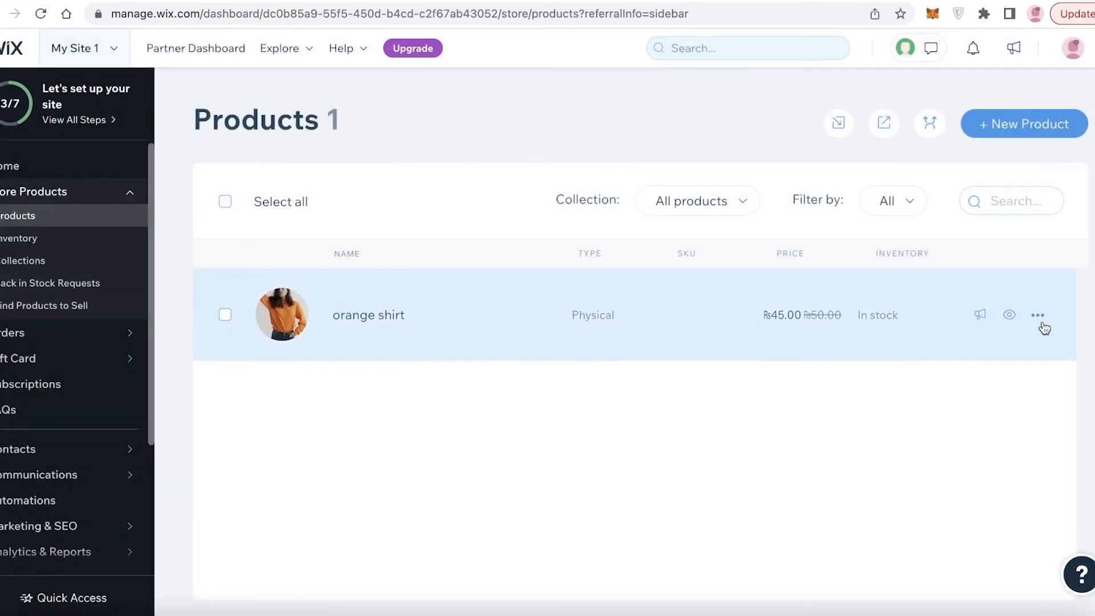
left_click(1035, 317)
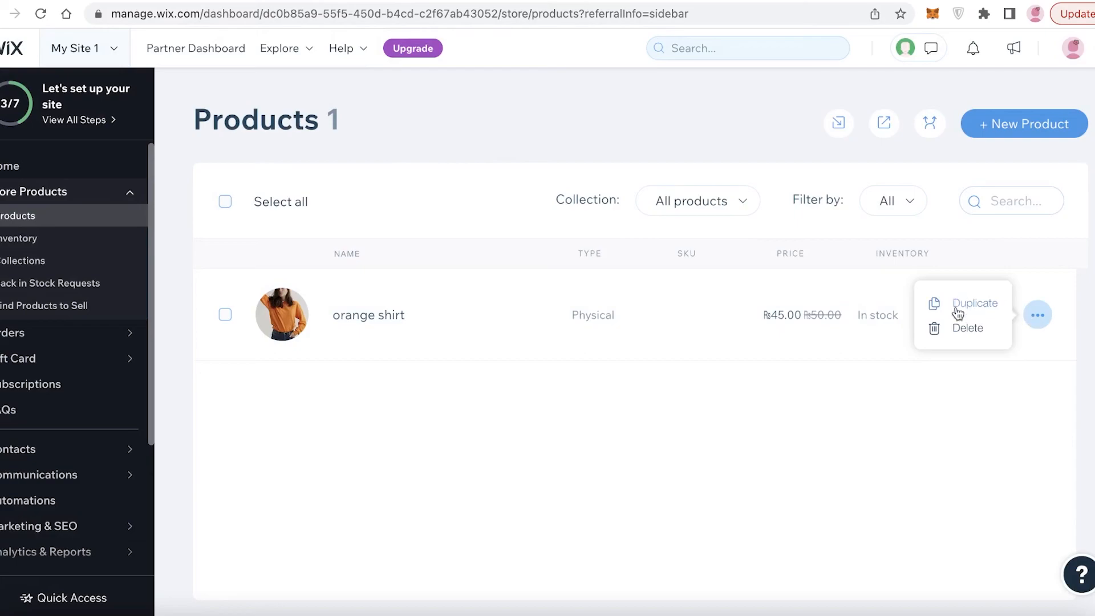
left_click(711, 408)
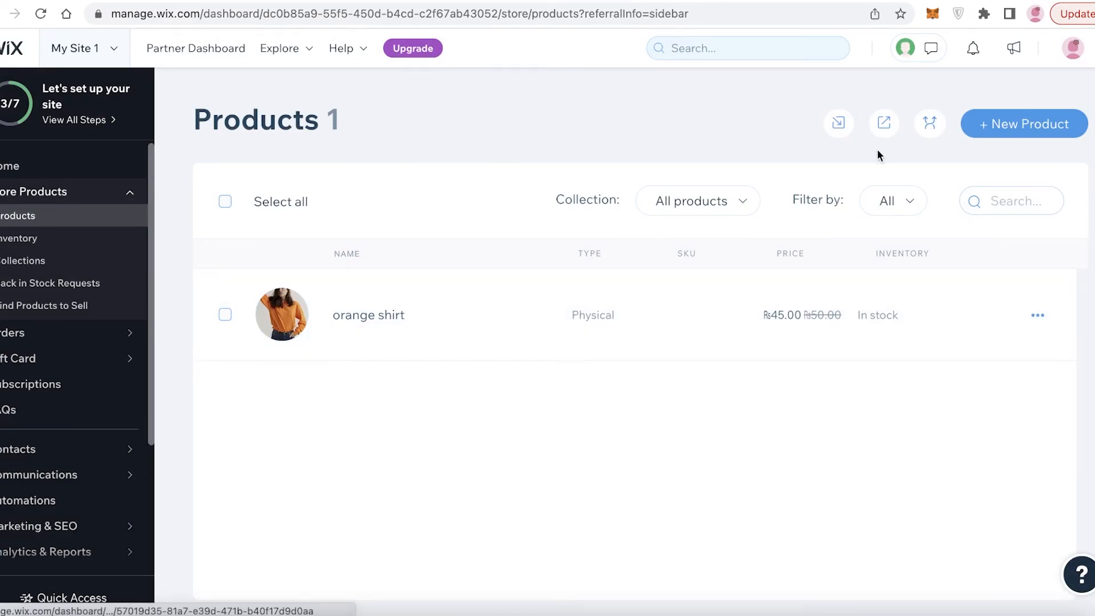
Step: Assign the orange shirt product to the New Drops and Women collections and save it
left_click(852, 326)
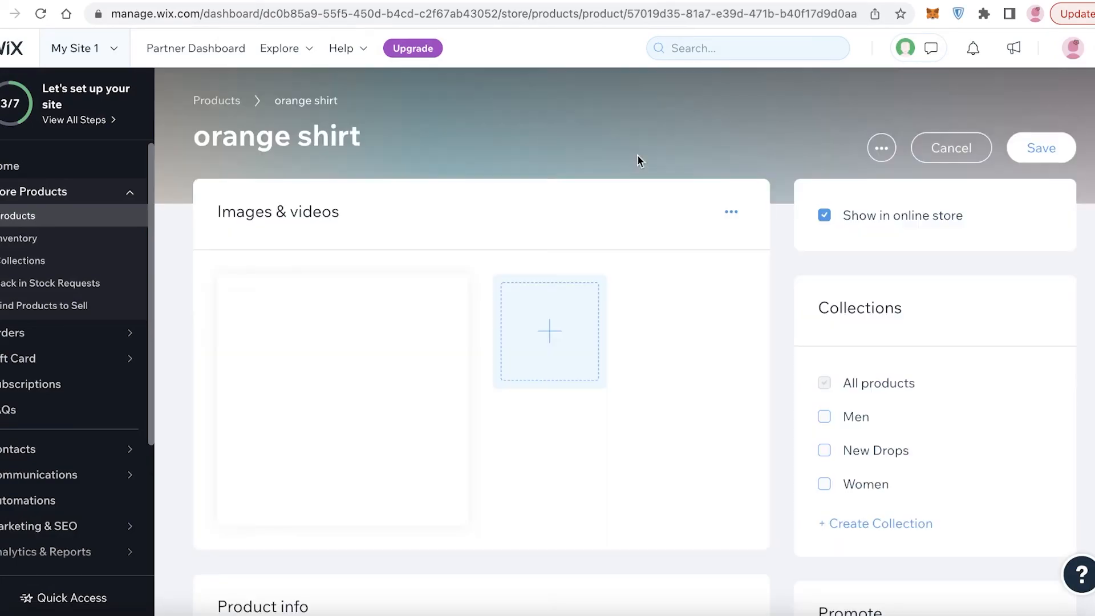
scroll(603, 187, "down", 3)
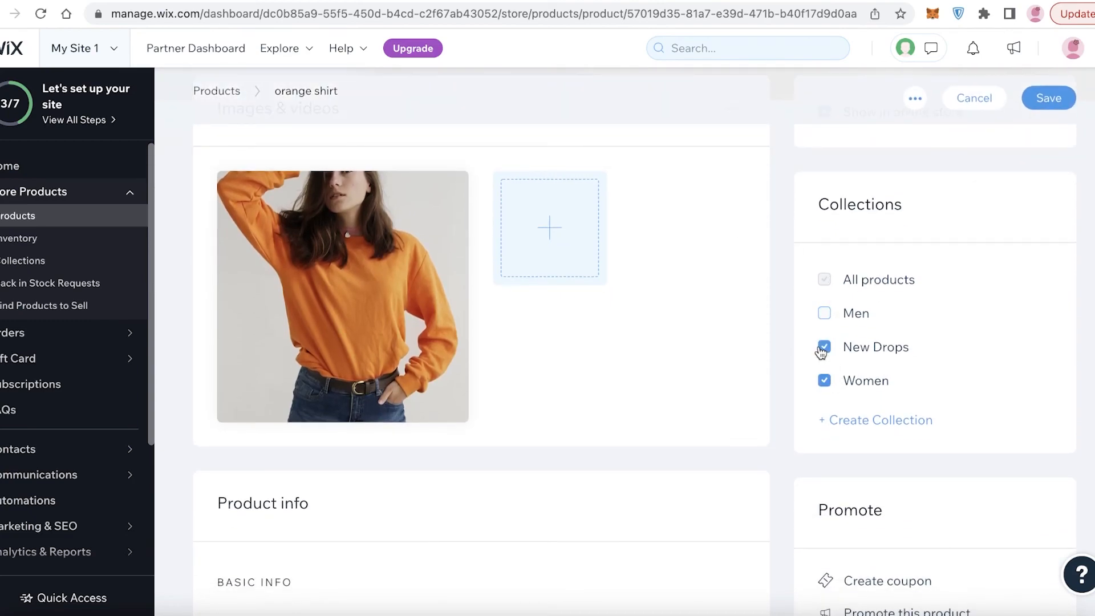
scroll(824, 349, "down", 5)
scroll(825, 351, "up", 5)
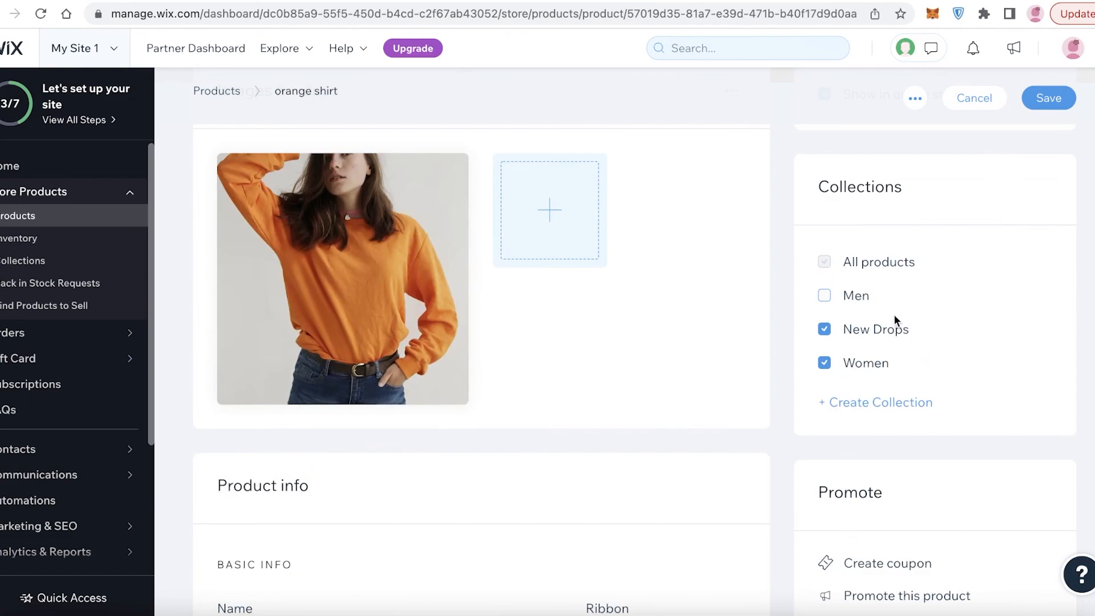
left_click(1038, 108)
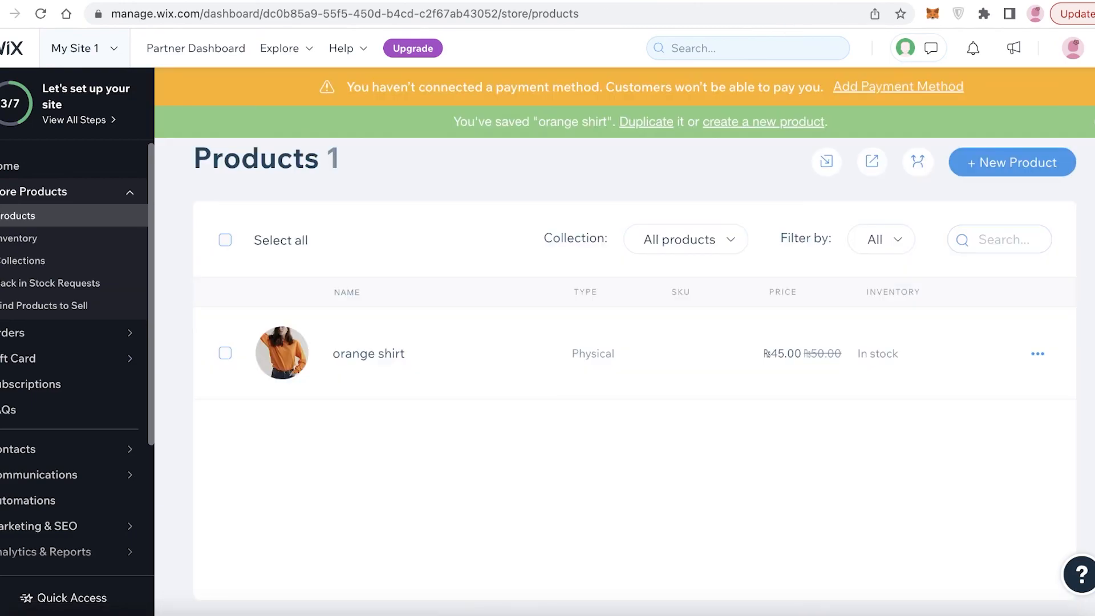
Step: Reload the live site and view the orange shirt's product page from the Women shop page
key("ctrl+Tab")
left_click(39, 20)
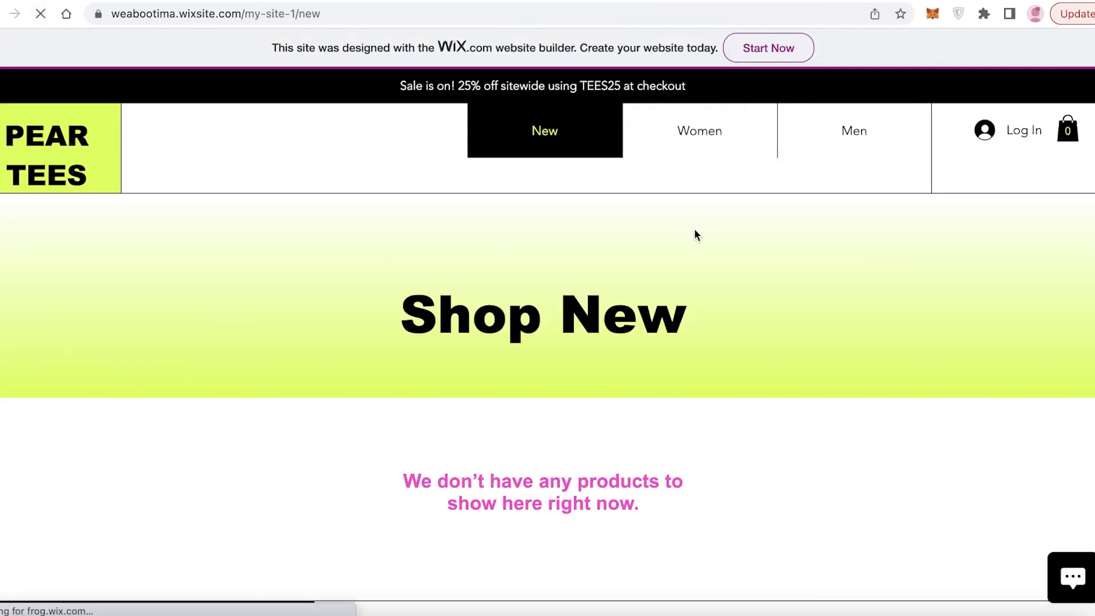
left_click(707, 133)
scroll(281, 440, "down", 4)
left_click(123, 456)
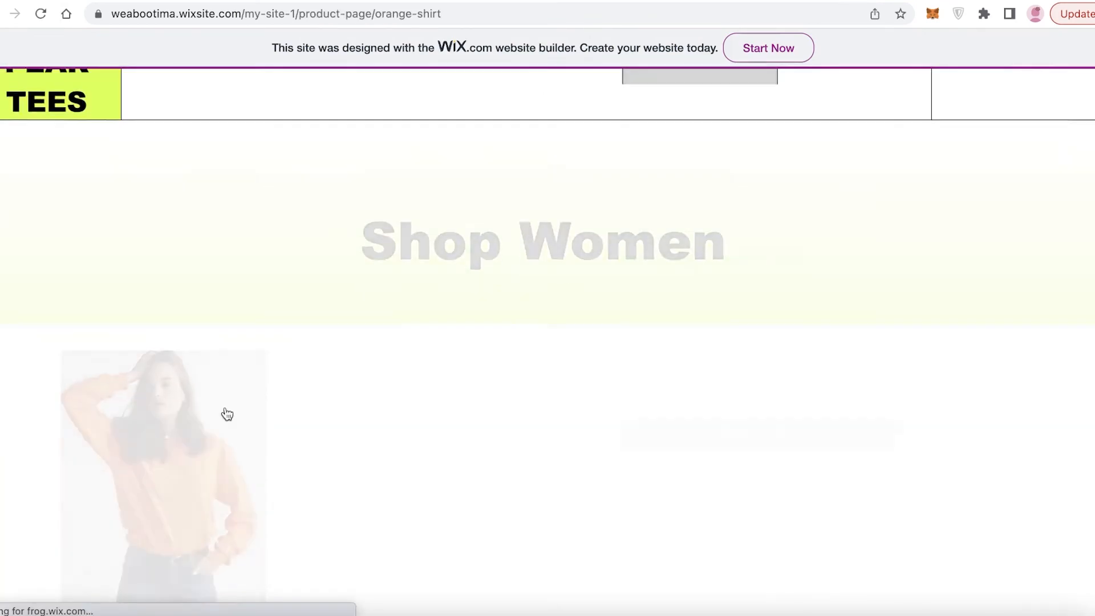
scroll(635, 285, "down", 7)
scroll(635, 285, "up", 3)
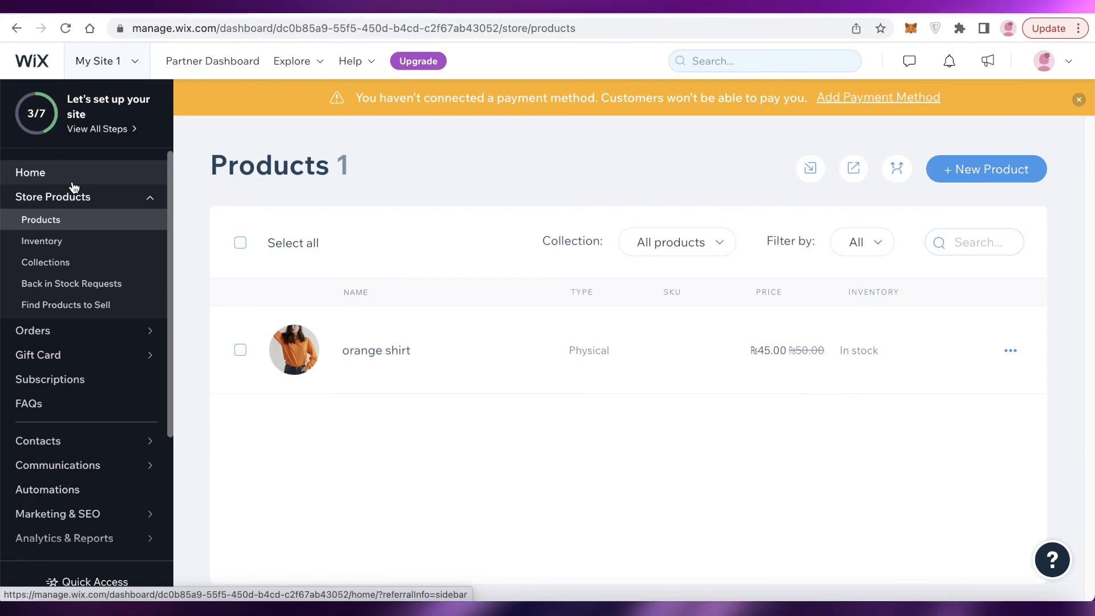
Step: Leave the store's product list for the main Wix page
left_click(35, 64)
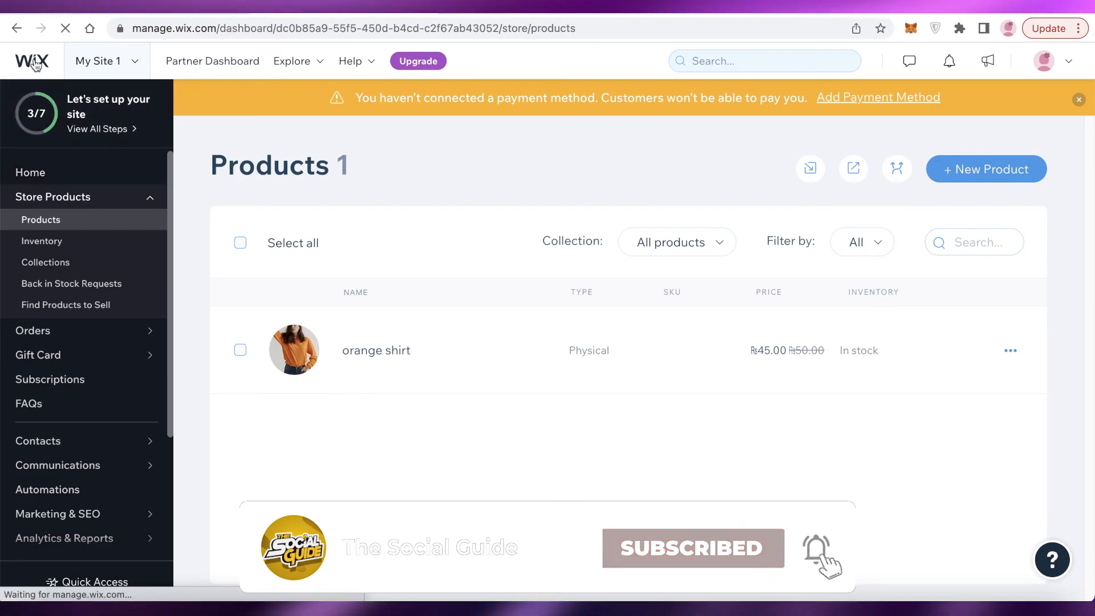